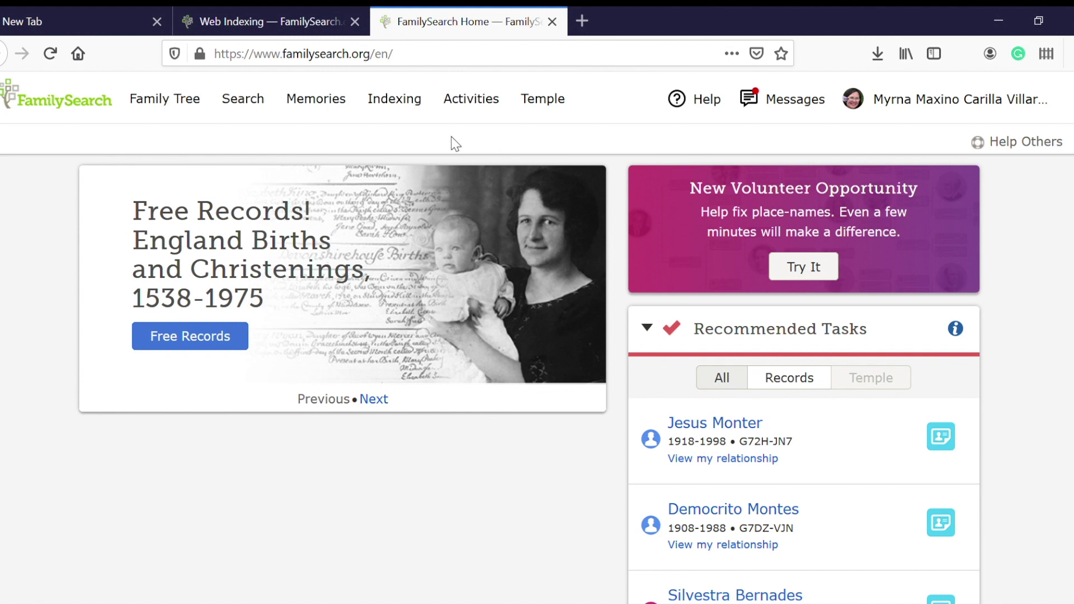
- Find batches in Web Indexing and check out one from Philippines—Marriage Records, 1945–1987 [Part I] for indexing
{"action": "left_click", "coordinate": [398, 111]}
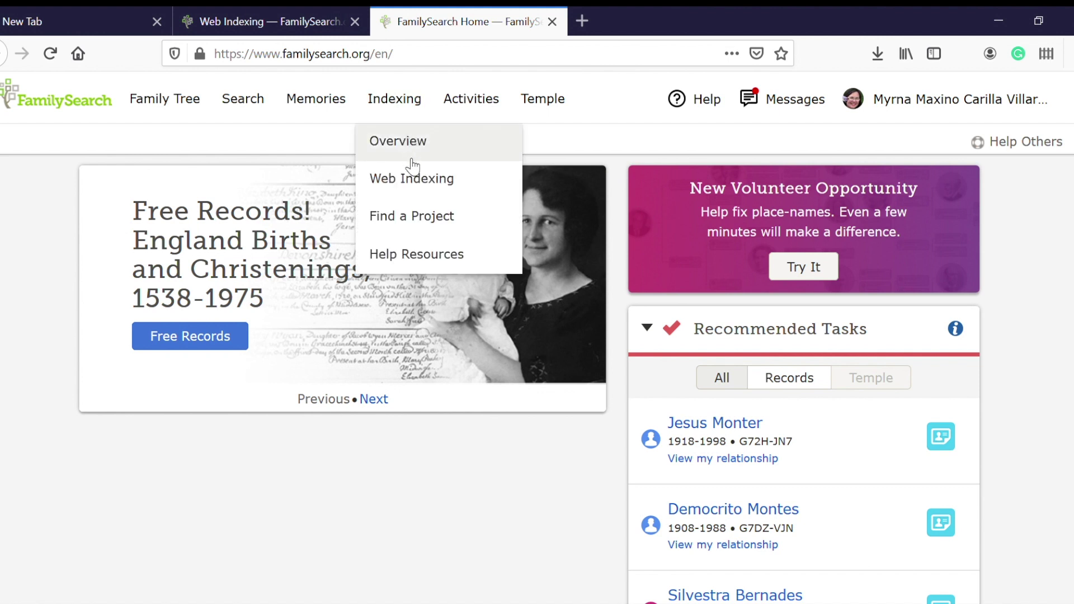
{"action": "left_click", "coordinate": [421, 180]}
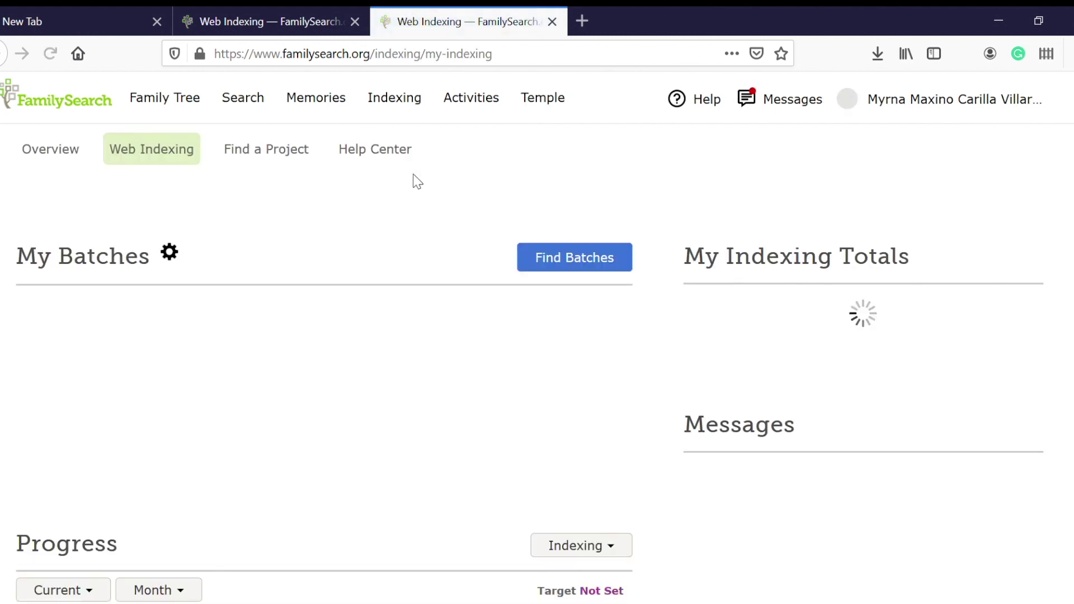
{"action": "left_click", "coordinate": [556, 261]}
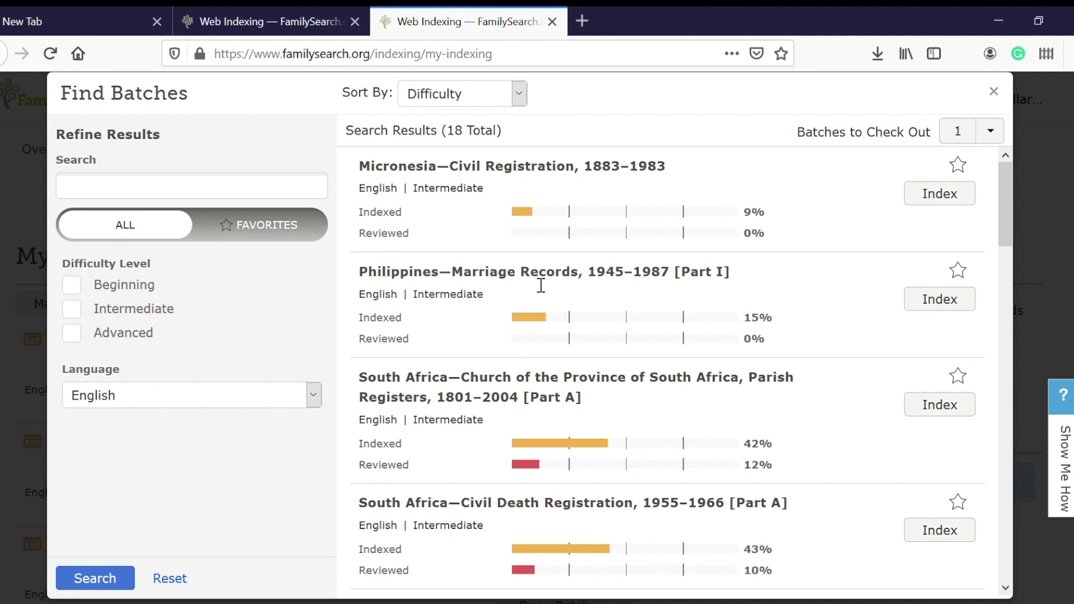
{"action": "left_click", "coordinate": [938, 304]}
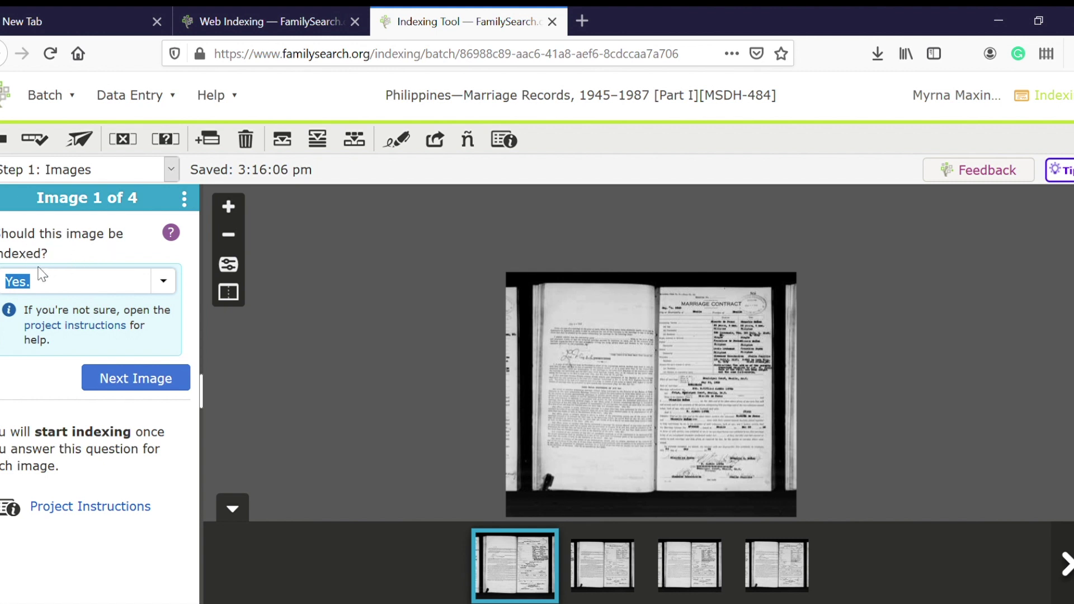
- Review the answer choices for whether image 1 should be indexed and inspect its marriage contract up close
{"action": "left_click", "coordinate": [163, 282]}
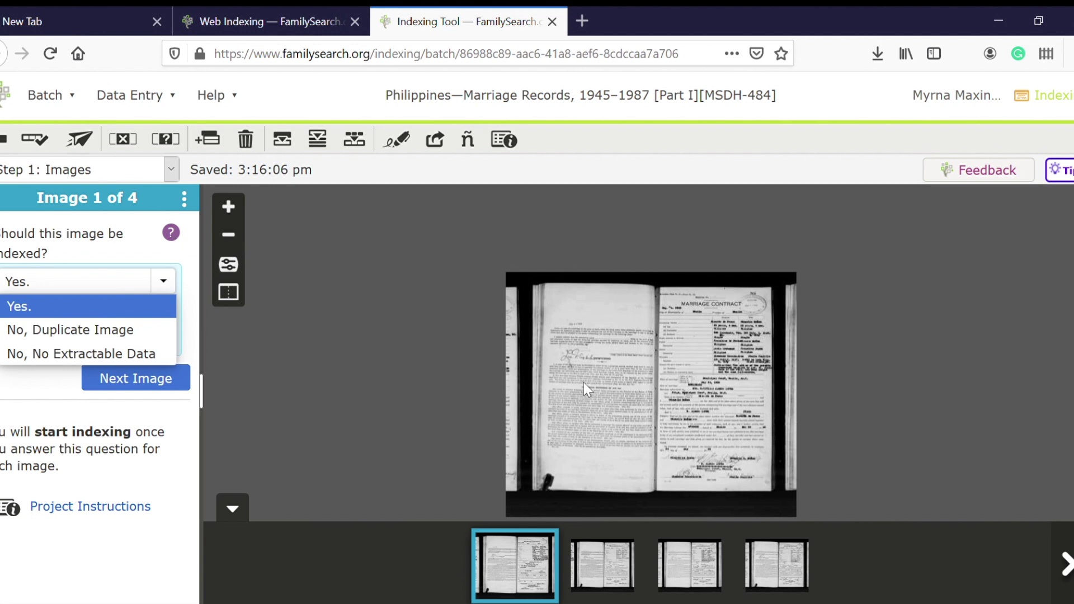
{"action": "left_click", "coordinate": [229, 207]}
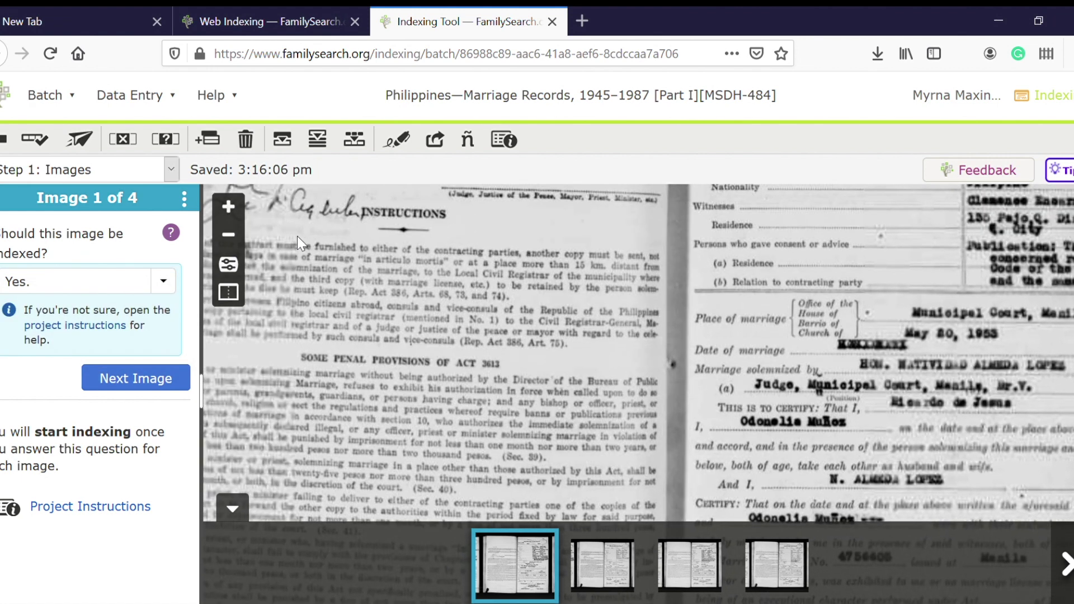
{"action": "left_click", "coordinate": [228, 235]}
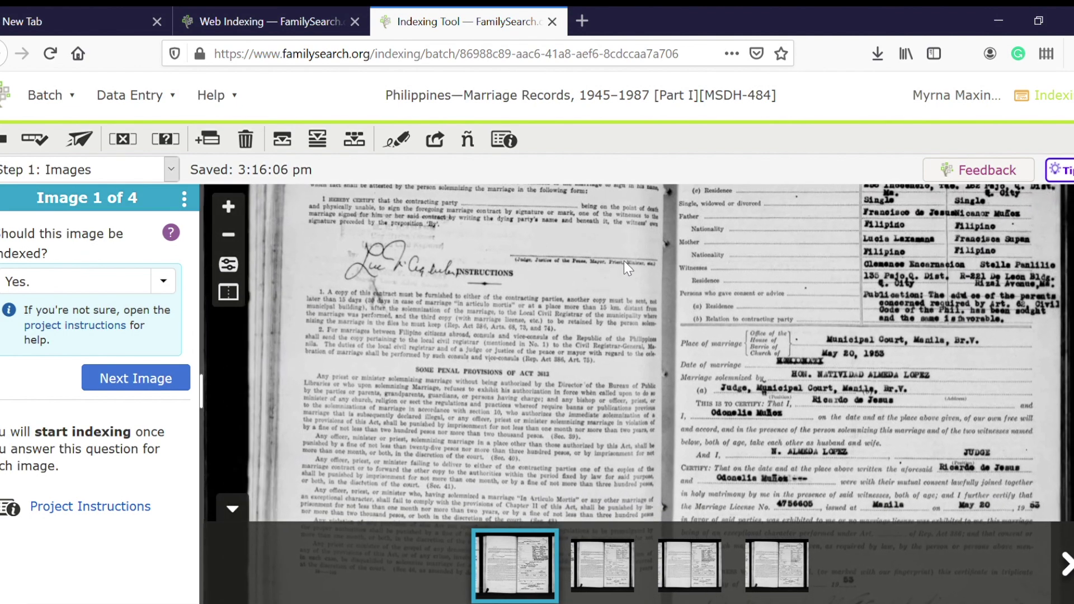
{"action": "left_click_drag", "start_coordinate": [660, 233], "coordinate": [392, 426]}
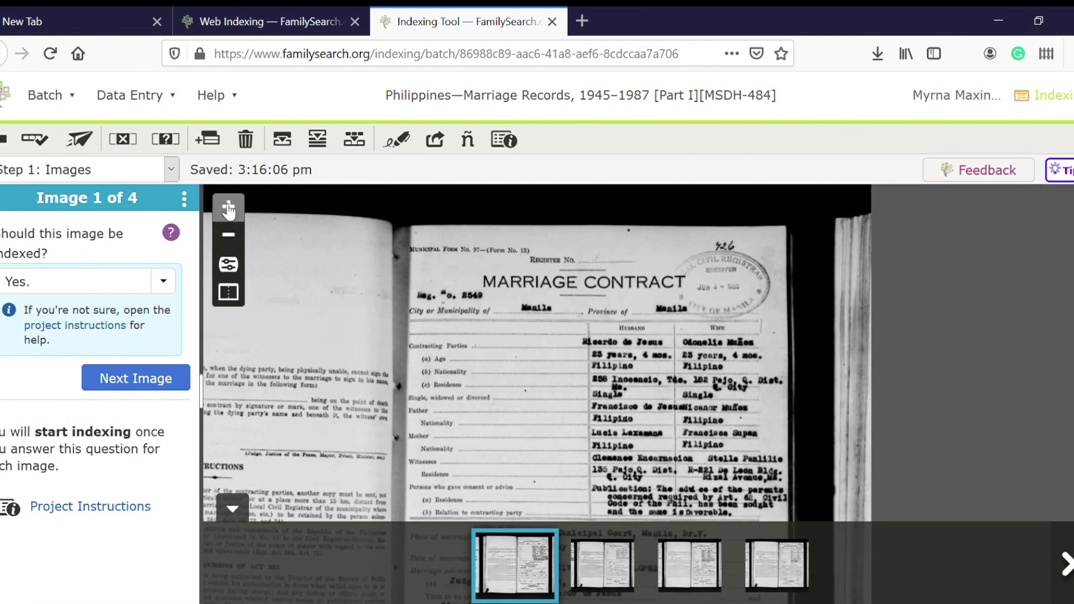
{"action": "left_click", "coordinate": [234, 212]}
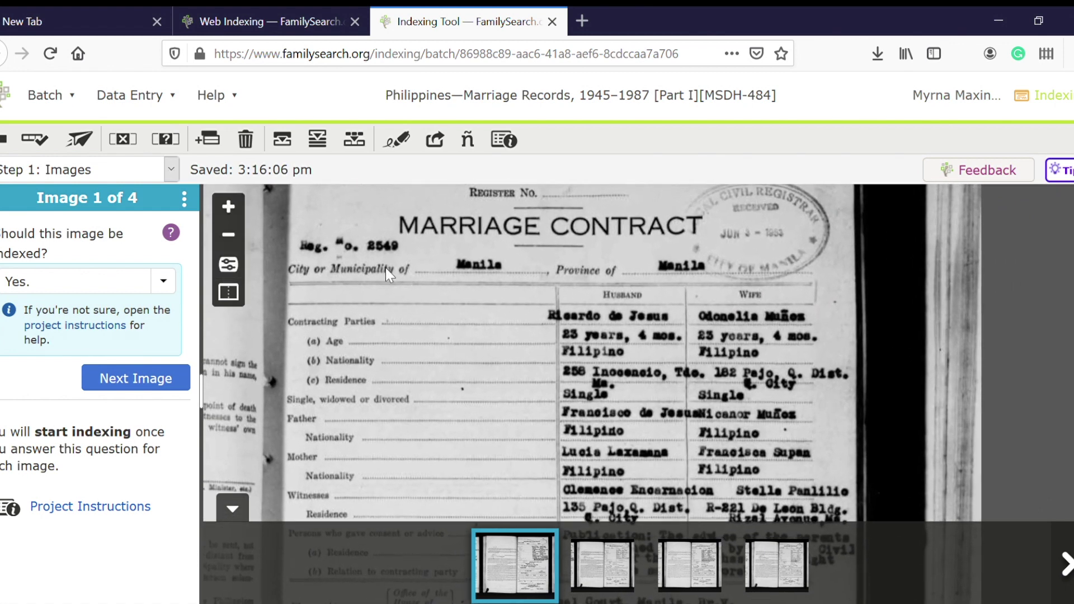
- Read the field help for "Should this image be indexed?" through the duplicate image guidance, and close it
{"action": "left_click", "coordinate": [171, 233]}
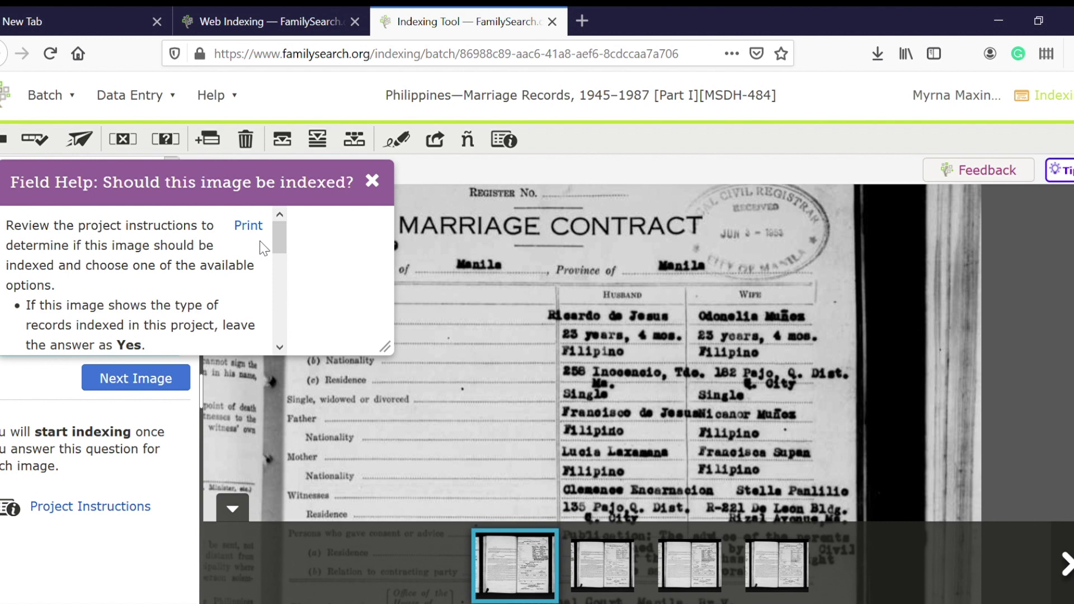
{"action": "left_click_drag", "start_coordinate": [282, 236], "coordinate": [283, 260]}
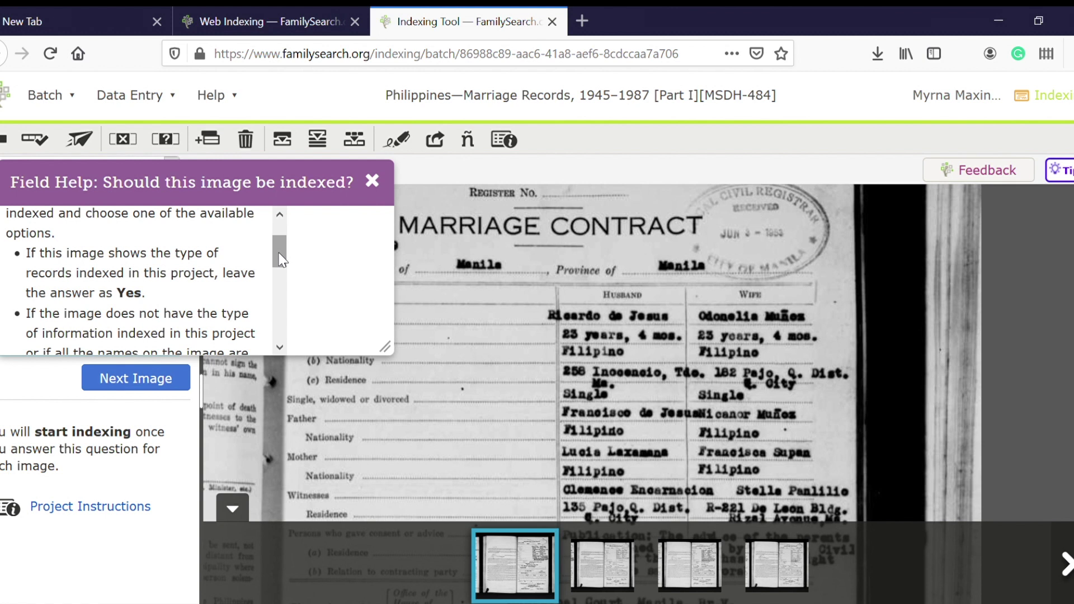
{"action": "left_click_drag", "start_coordinate": [280, 258], "coordinate": [276, 278]}
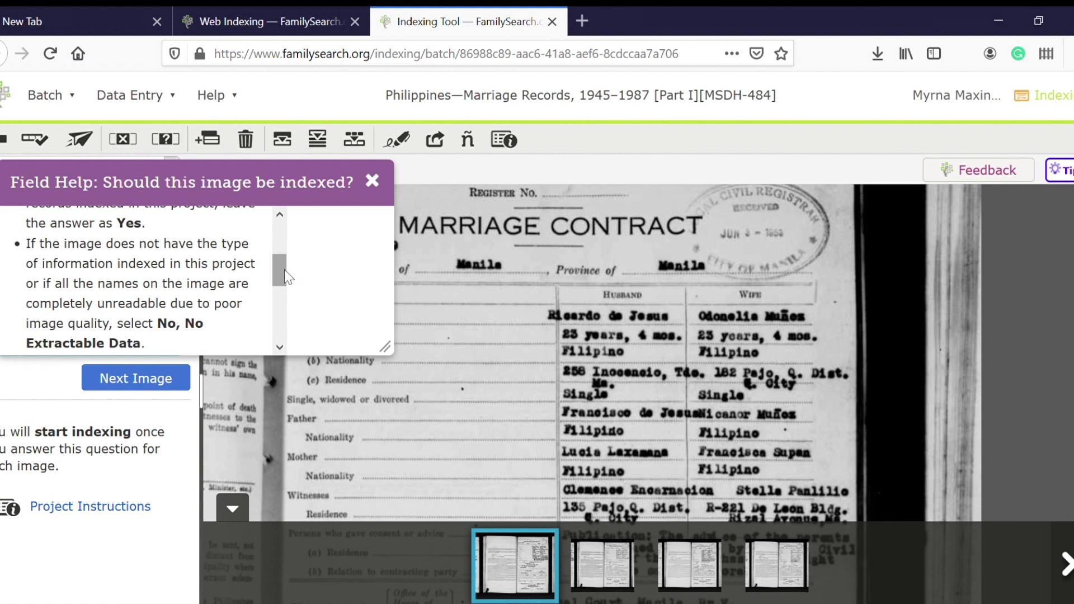
{"action": "left_click_drag", "start_coordinate": [281, 274], "coordinate": [281, 307]}
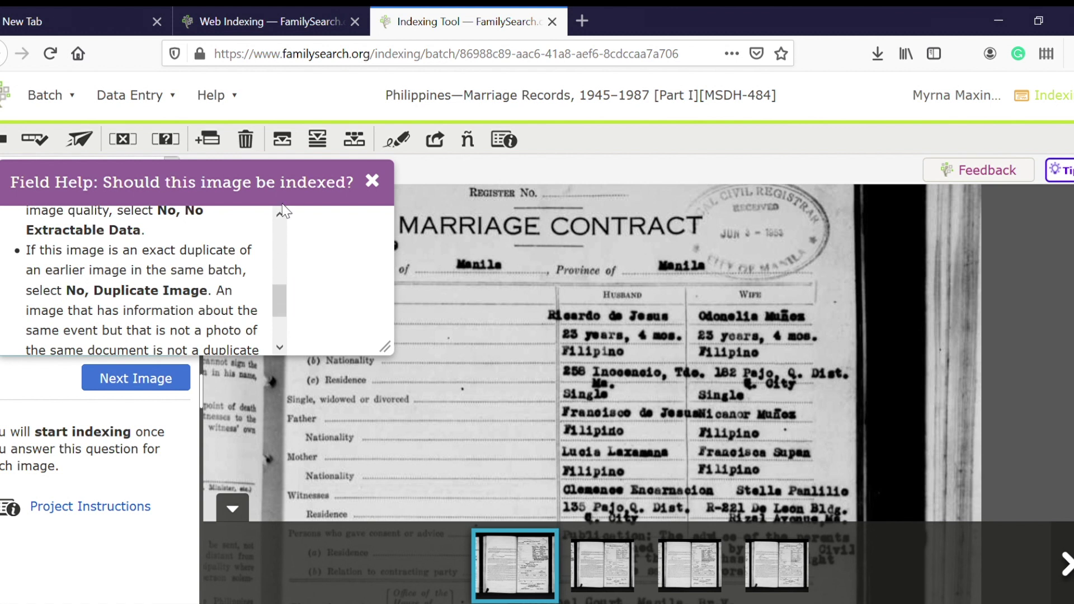
{"action": "left_click", "coordinate": [372, 181]}
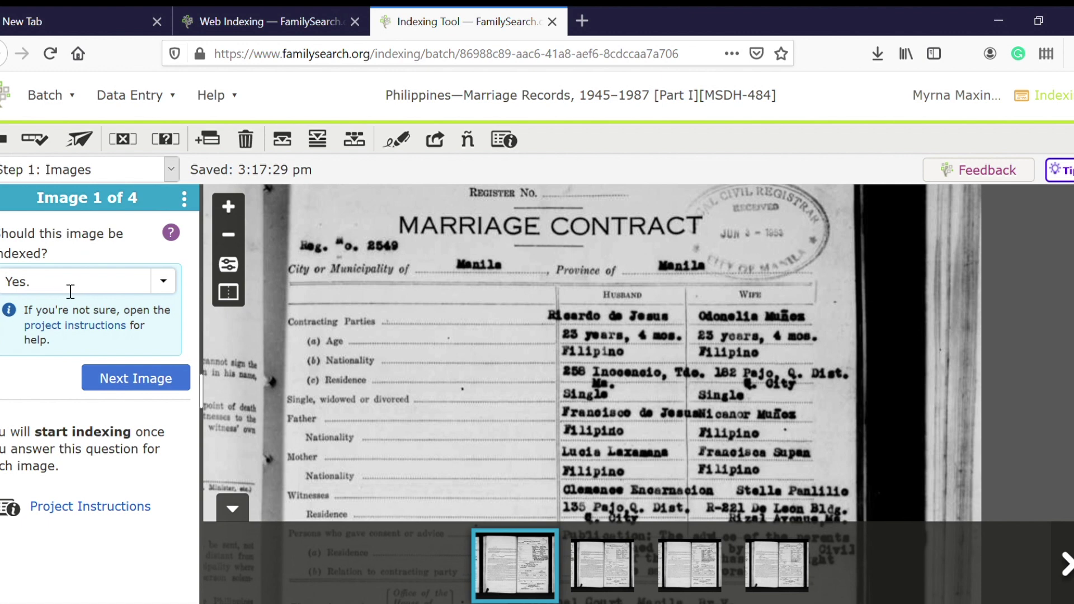
- Answer Yes to indexing for all four images in the batch and proceed to Step 2: Entries
{"action": "left_click", "coordinate": [172, 384]}
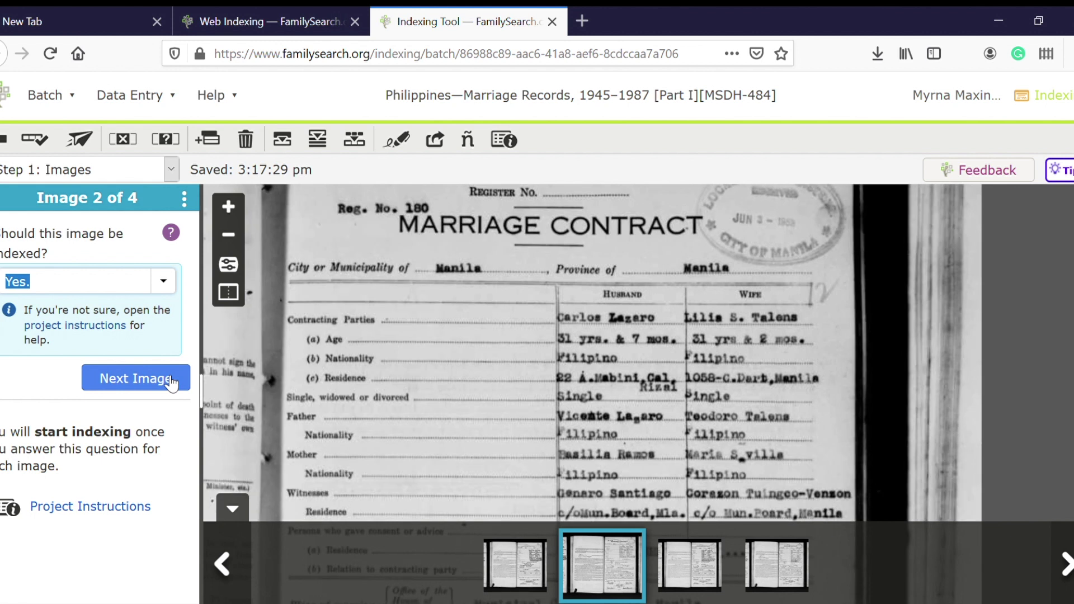
{"action": "left_click", "coordinate": [168, 283]}
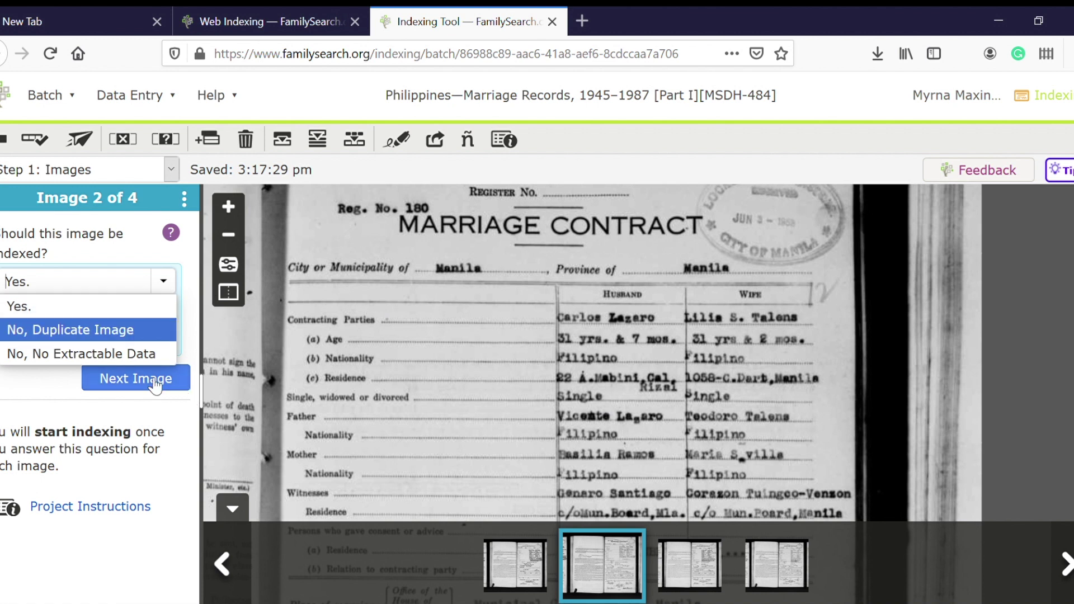
{"action": "left_click", "coordinate": [159, 288]}
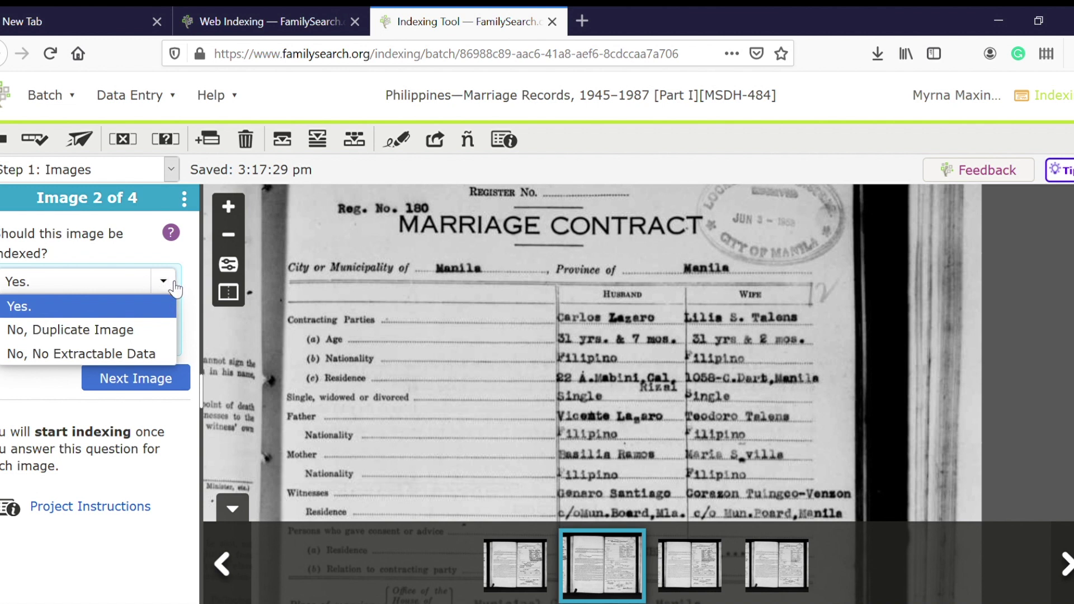
{"action": "left_click", "coordinate": [103, 306]}
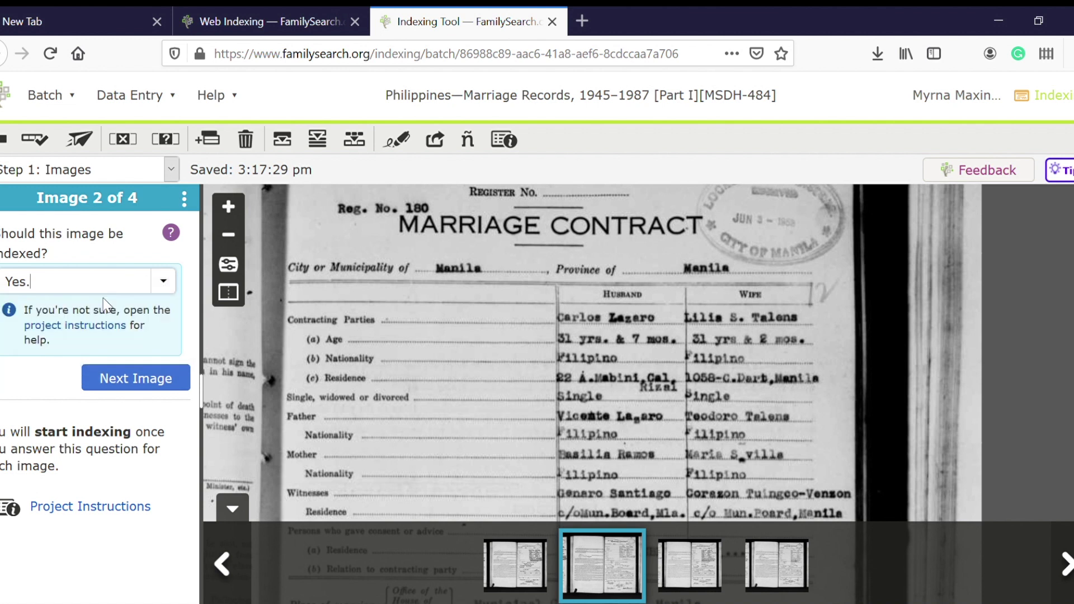
{"action": "left_click", "coordinate": [161, 378]}
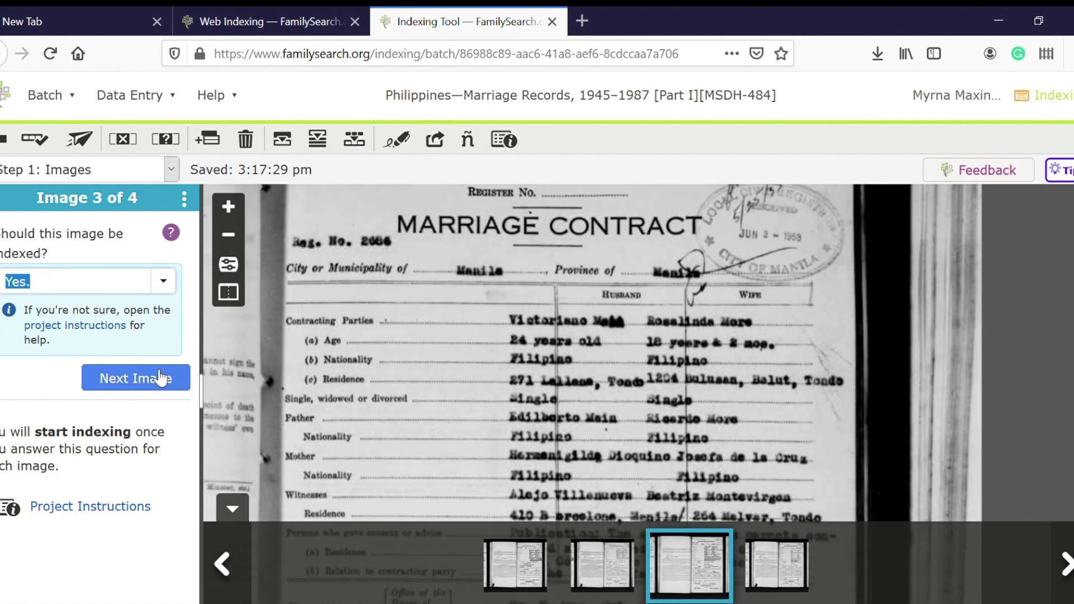
{"action": "left_click", "coordinate": [161, 379]}
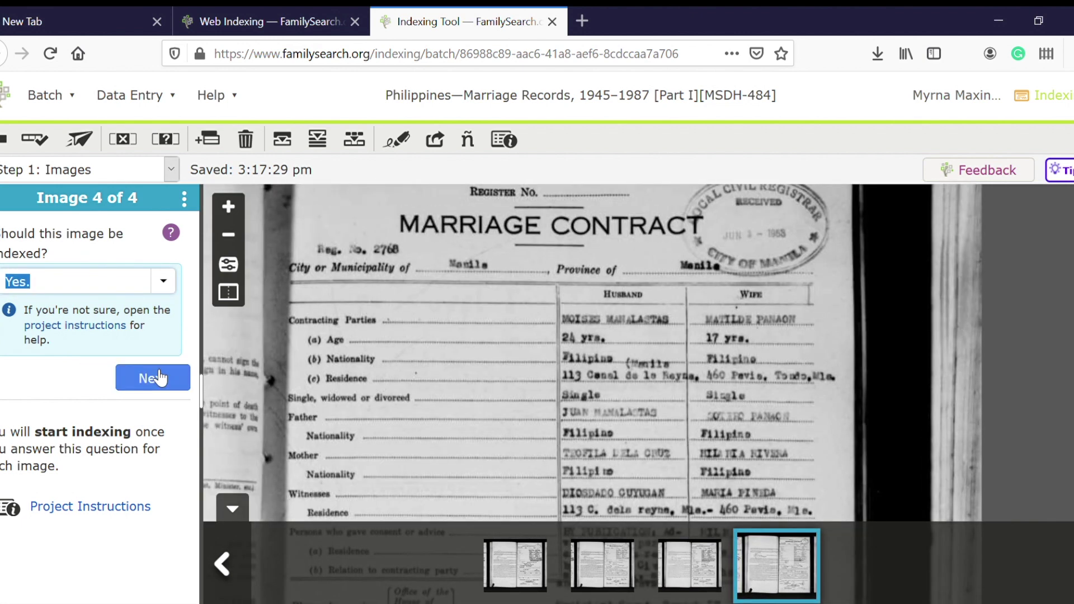
{"action": "left_click", "coordinate": [159, 378]}
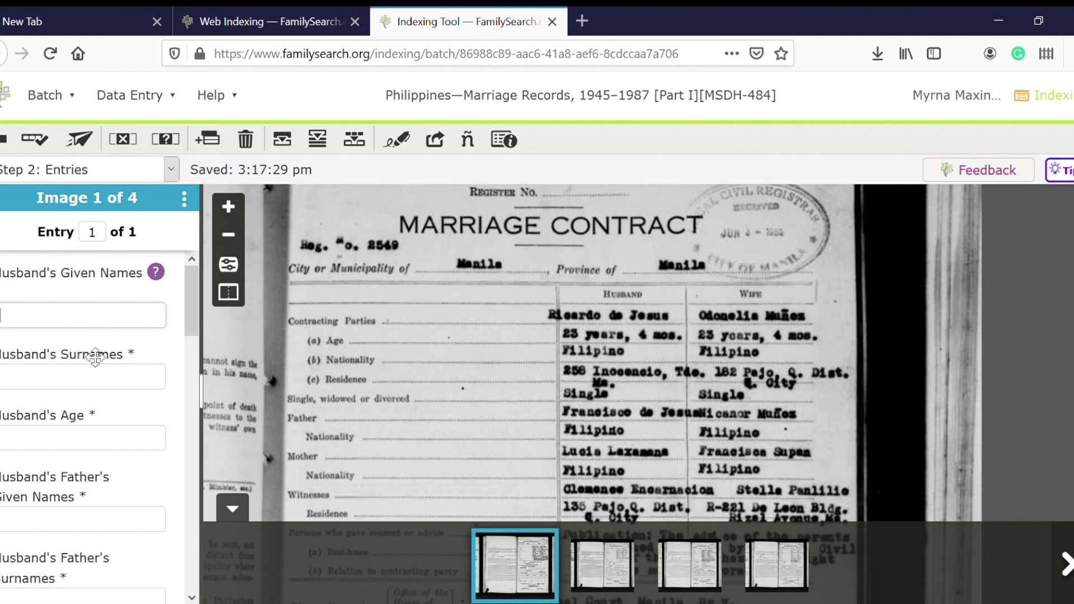
- Read the field help for Husband's Given Names through the instructions on marking the field blank, and close it
{"action": "left_click", "coordinate": [168, 275]}
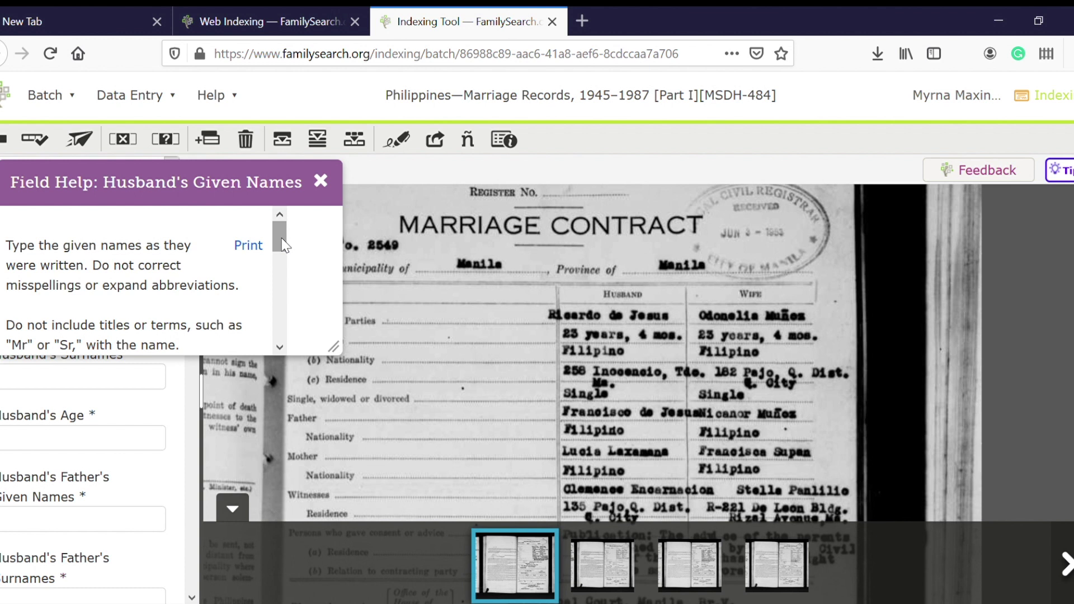
{"action": "left_click_drag", "start_coordinate": [283, 246], "coordinate": [284, 257]}
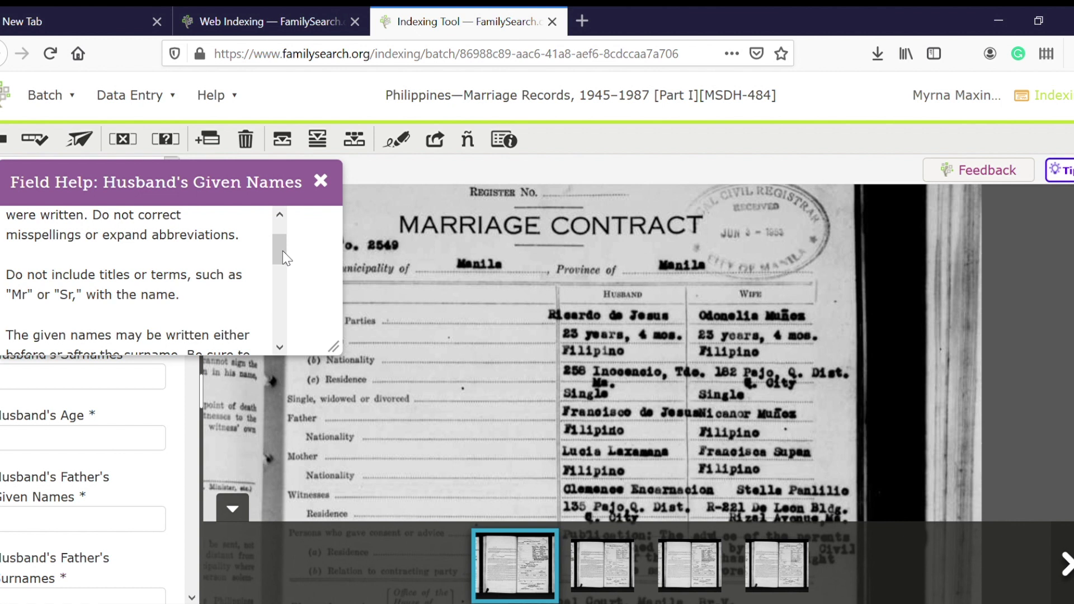
{"action": "left_click_drag", "start_coordinate": [283, 251], "coordinate": [286, 283]}
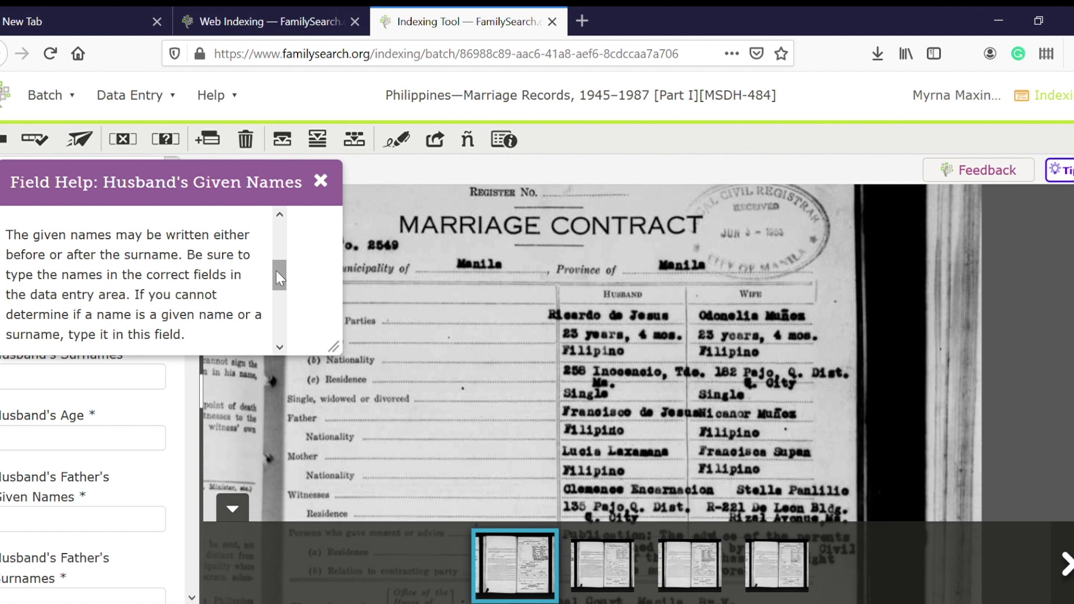
{"action": "left_click_drag", "start_coordinate": [275, 269], "coordinate": [275, 301]}
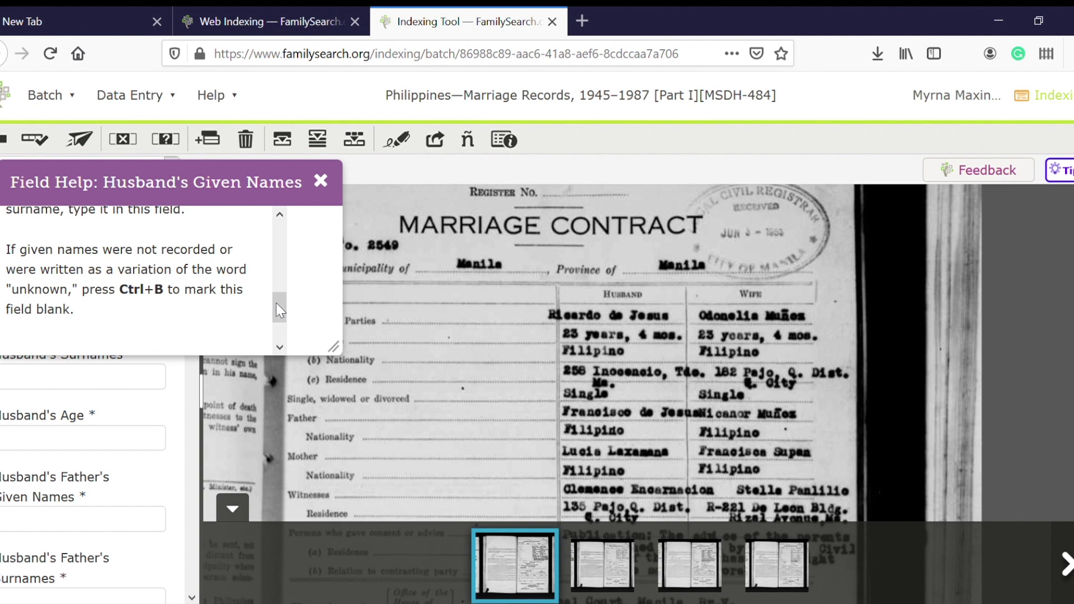
{"action": "left_click", "coordinate": [321, 182]}
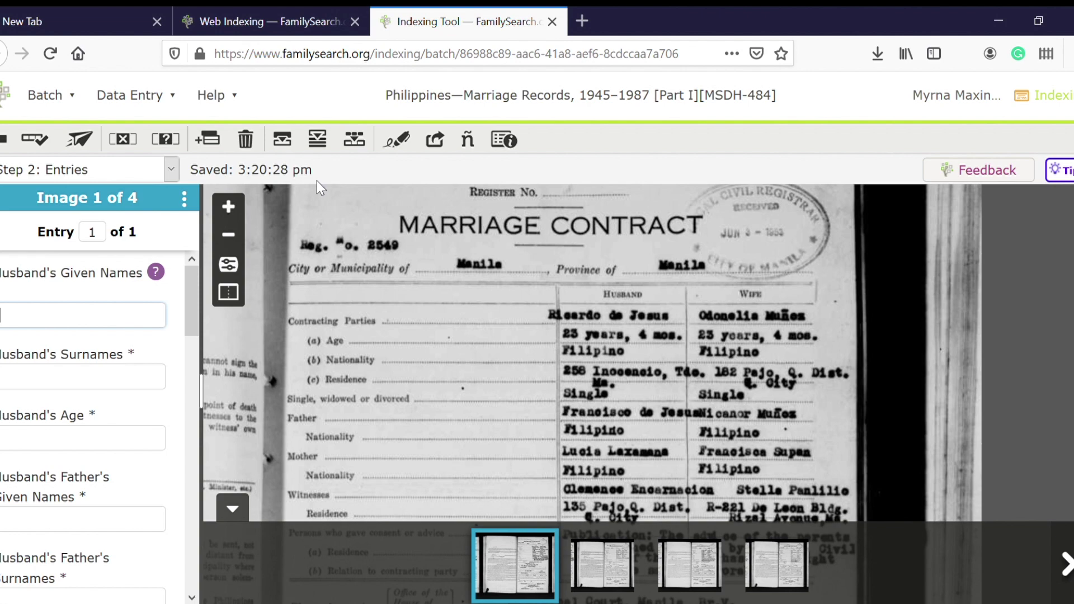
- Examine image 1's marriage contract up close, from the contracting parties' details down to the marriage date, license section and signatures
{"action": "left_click", "coordinate": [229, 207]}
{"action": "left_click", "coordinate": [229, 207]}
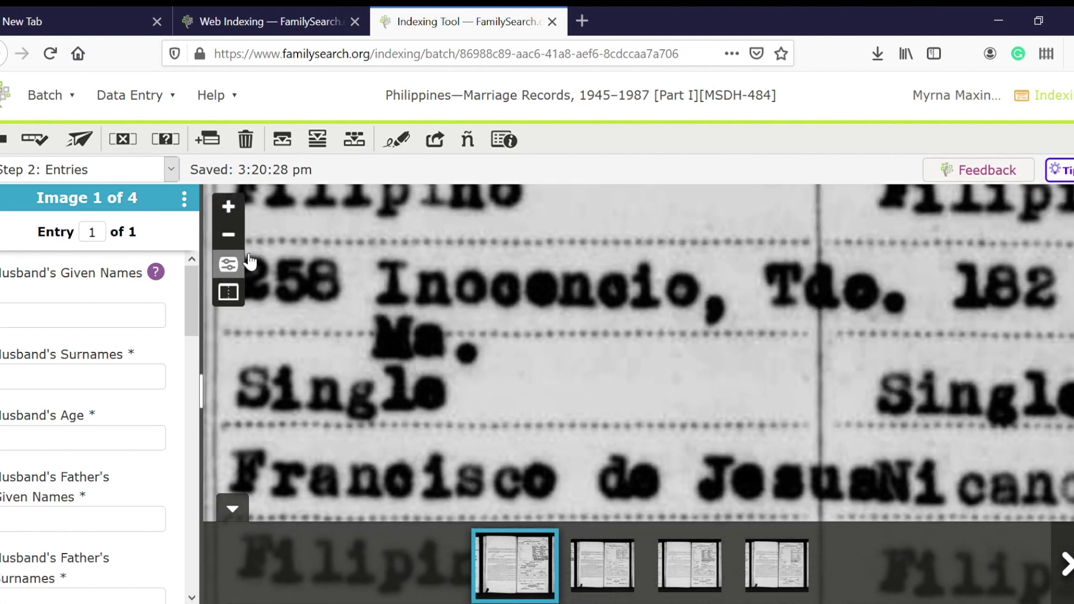
{"action": "left_click", "coordinate": [229, 235]}
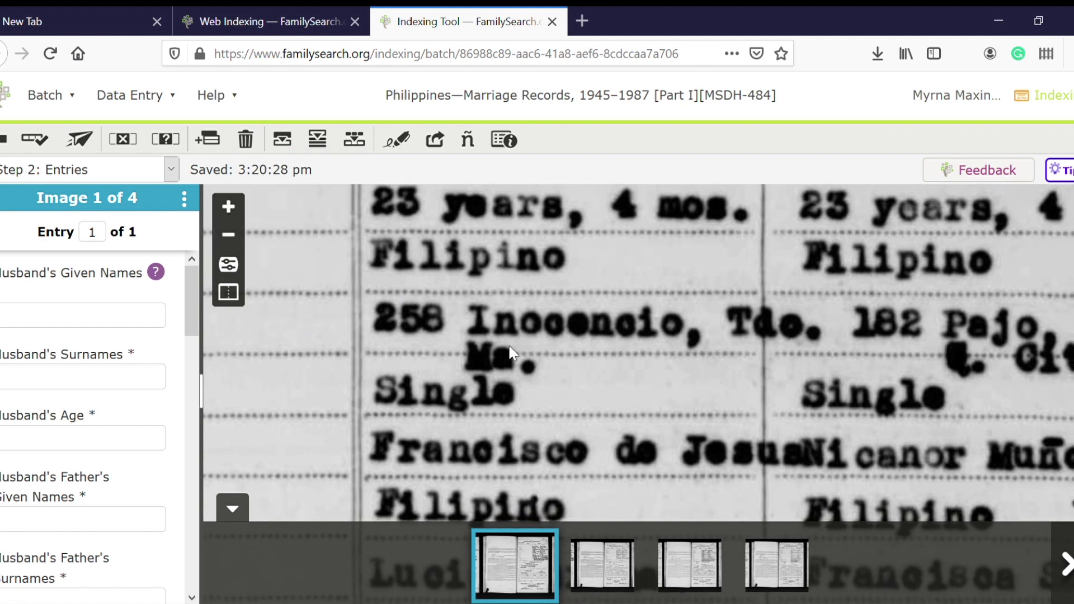
{"action": "left_click", "coordinate": [228, 236]}
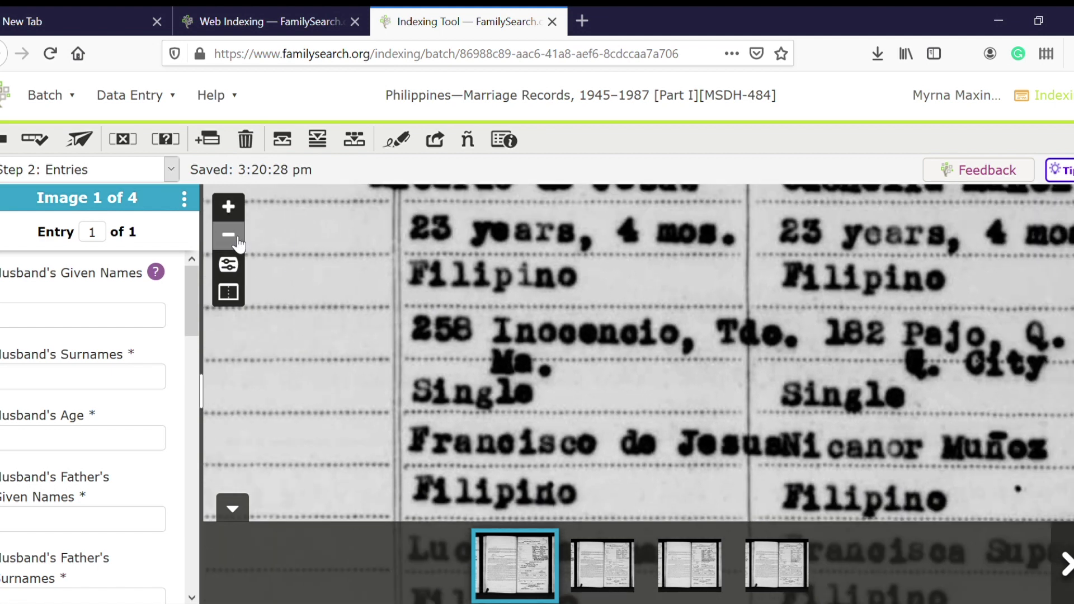
{"action": "mouse_move", "coordinate": [510, 336]}
{"action": "left_mouse_down"}
{"action": "mouse_move", "coordinate": [529, 288]}
{"action": "mouse_move", "coordinate": [527, 216]}
{"action": "mouse_move", "coordinate": [529, 301]}
{"action": "mouse_move", "coordinate": [521, 150]}
{"action": "mouse_move", "coordinate": [504, 353]}
{"action": "left_mouse_up"}
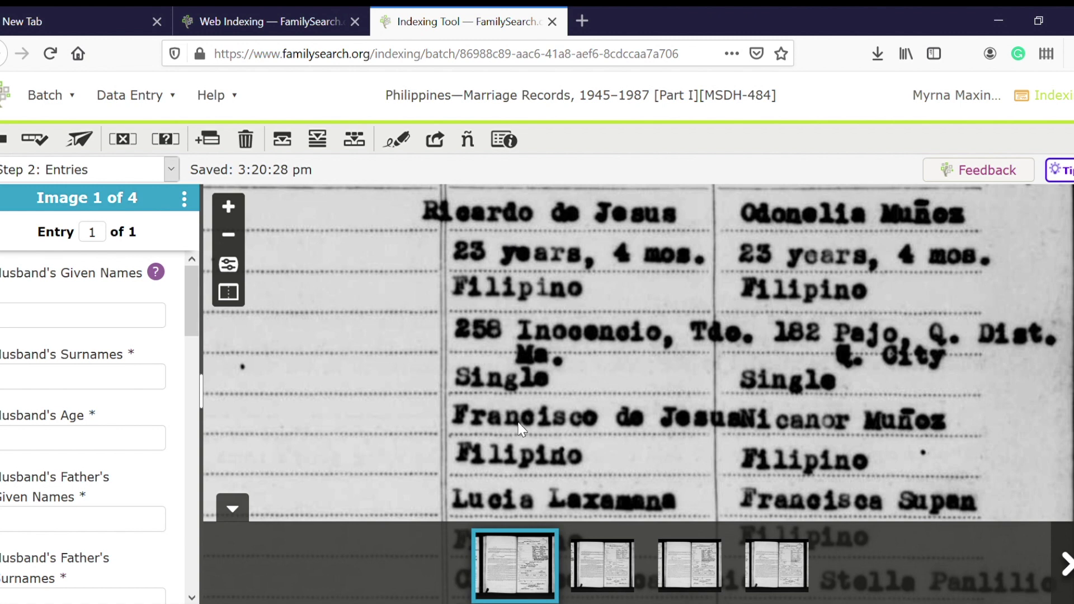
{"action": "scroll", "coordinate": [520, 423], "scroll_direction": "down", "scroll_amount": 7}
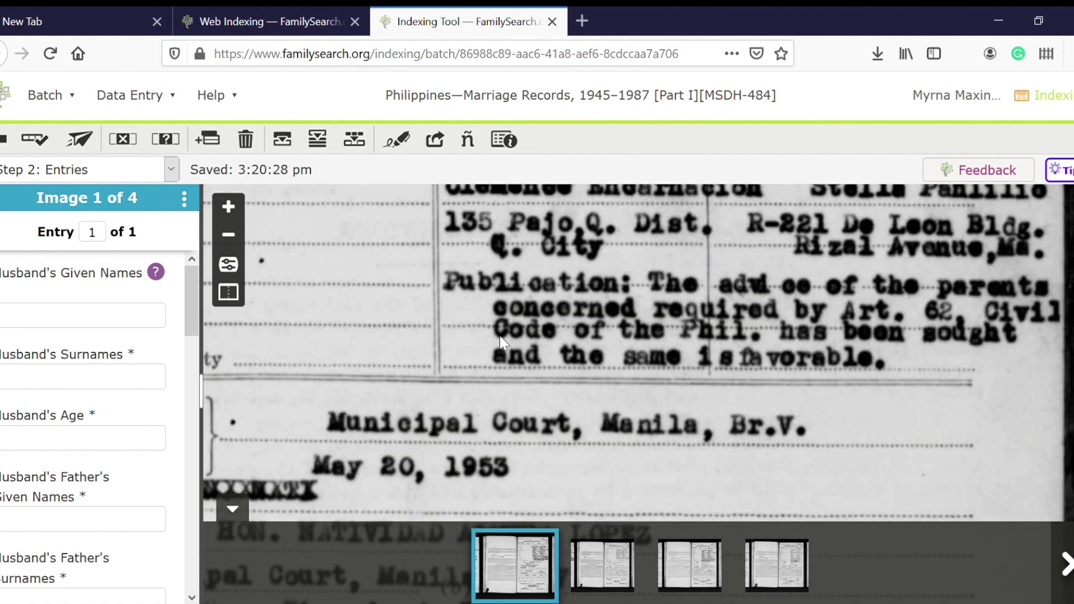
{"action": "left_click_drag", "start_coordinate": [499, 350], "coordinate": [580, 137]}
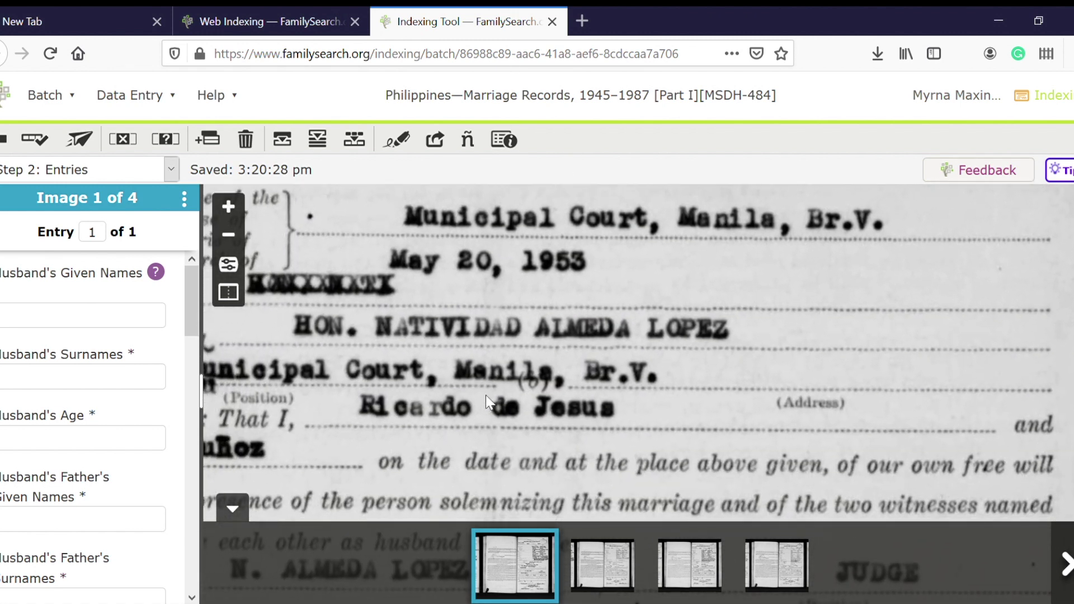
{"action": "left_click_drag", "start_coordinate": [486, 395], "coordinate": [697, 4]}
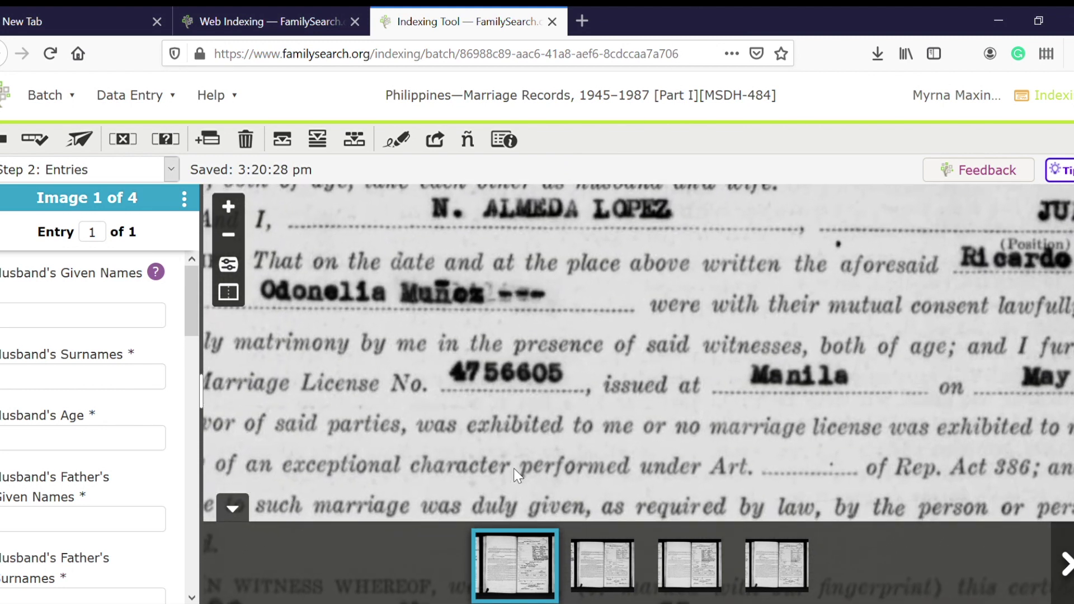
{"action": "left_click_drag", "start_coordinate": [515, 448], "coordinate": [619, 180]}
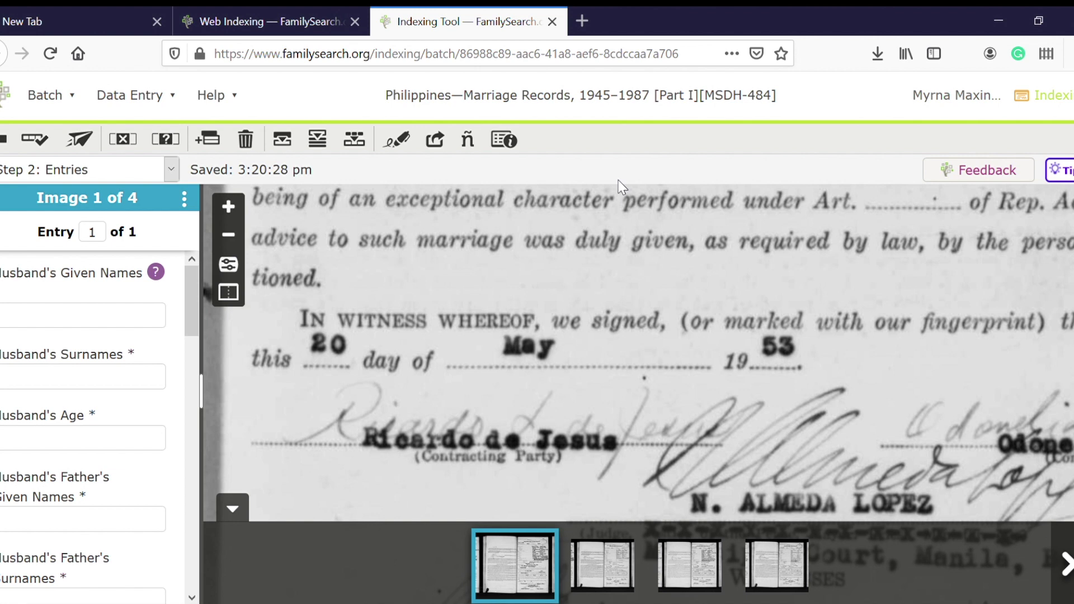
{"action": "left_click_drag", "start_coordinate": [693, 254], "coordinate": [739, 106]}
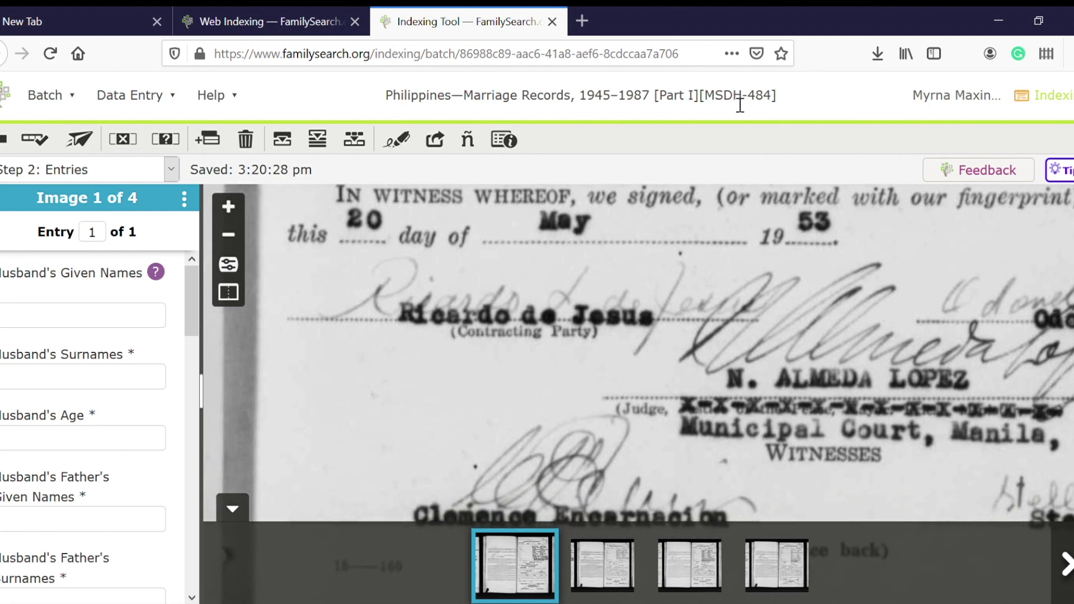
- Fill in Husband's Given Names for entry 1 from the Husband column of image 1's marriage contract
{"action": "left_click_drag", "start_coordinate": [689, 225], "coordinate": [607, 498]}
{"action": "left_click_drag", "start_coordinate": [640, 240], "coordinate": [587, 348]}
{"action": "left_click_drag", "start_coordinate": [583, 216], "coordinate": [623, 519]}
{"action": "left_click_drag", "start_coordinate": [614, 257], "coordinate": [607, 310]}
{"action": "left_click_drag", "start_coordinate": [629, 257], "coordinate": [610, 420]}
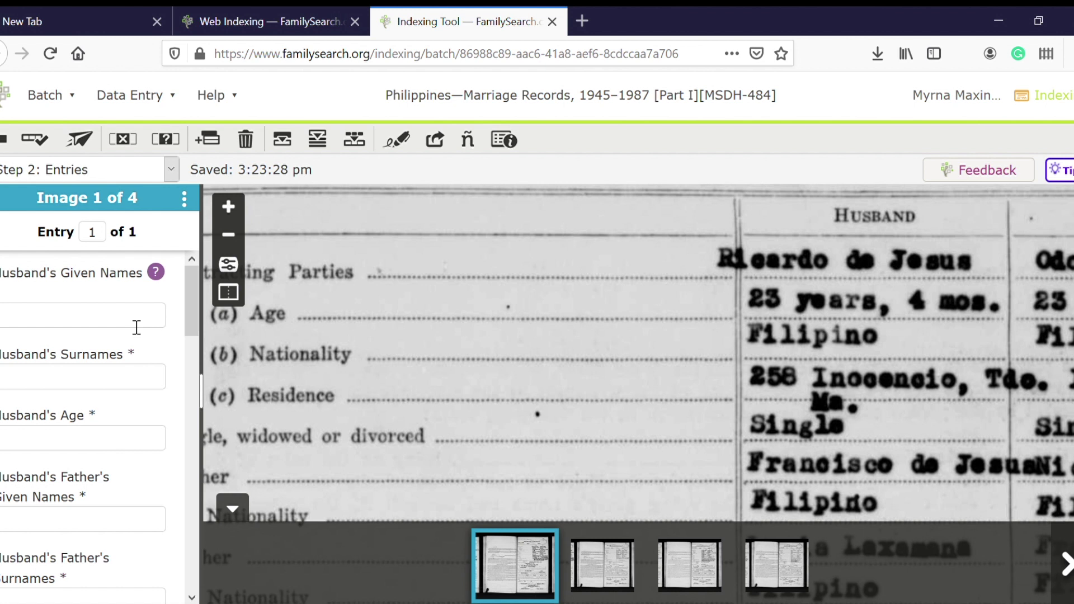
{"action": "left_click", "coordinate": [103, 323]}
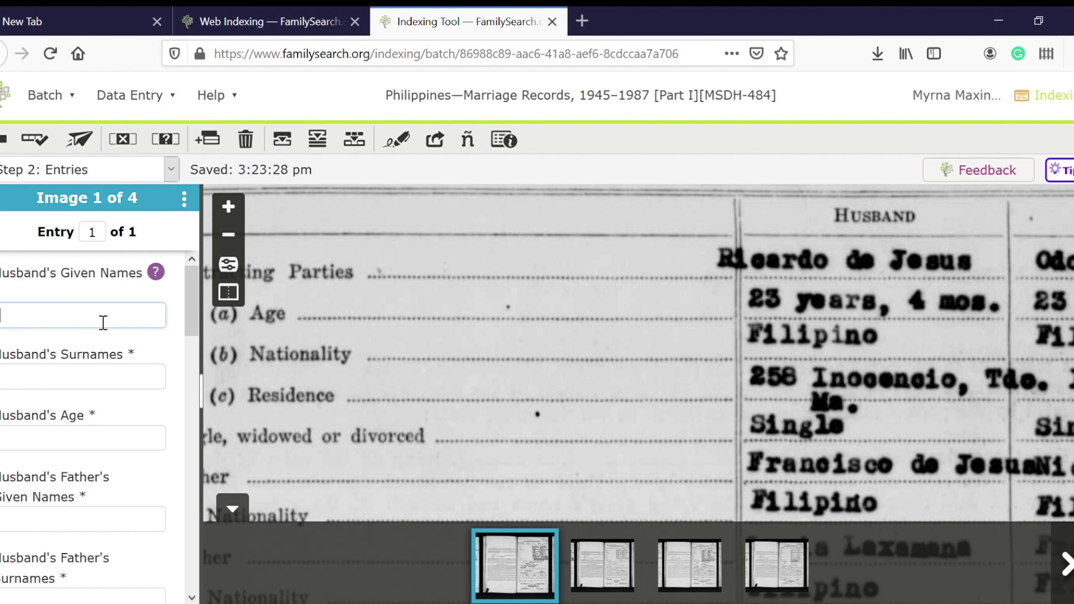
{"action": "type", "text": "Ricardo"}
- Try adding an alternate spelling with "Or" to Husband's Given Names, referring to the contract's signature section, and remove it
{"action": "scroll", "coordinate": [585, 438], "scroll_direction": "down", "scroll_amount": 5}
{"action": "scroll", "coordinate": [582, 411], "scroll_direction": "down", "scroll_amount": 5}
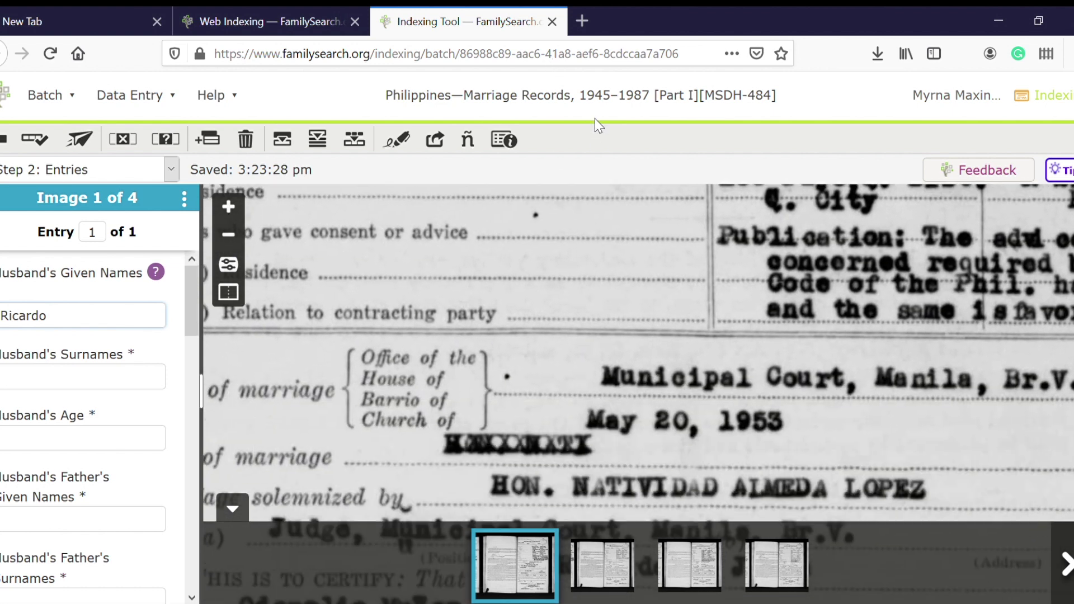
{"action": "scroll", "coordinate": [626, 229], "scroll_direction": "down", "scroll_amount": 8}
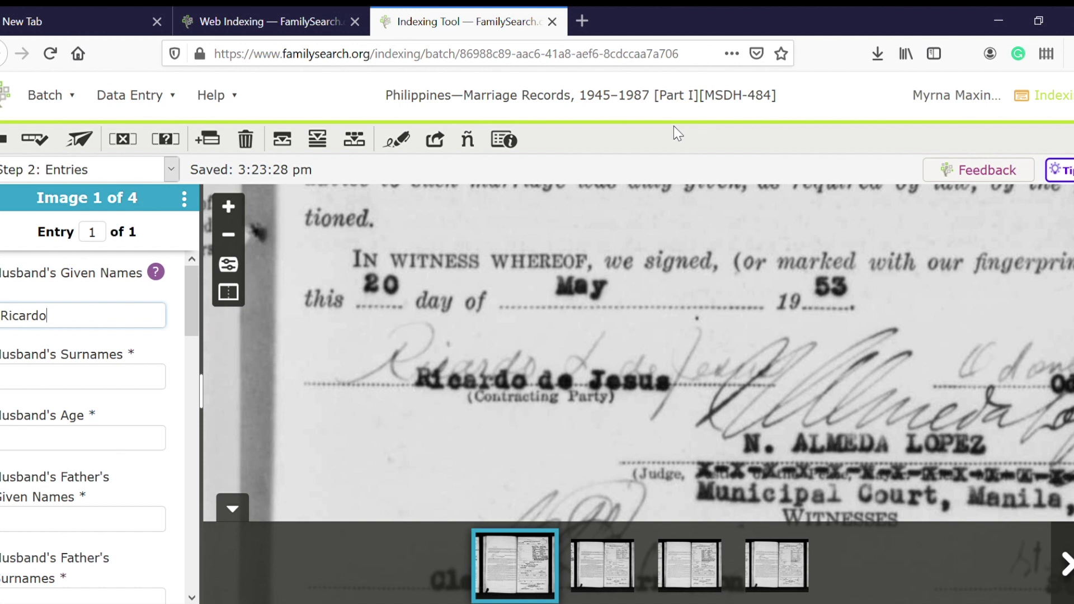
{"action": "type", "text": "Or Recardo"}
{"action": "key", "text": "BackSpace"}
{"action": "key", "text": "BackSpace"}
{"action": "key", "text": "BackSpace"}
{"action": "key", "text": "BackSpace"}
{"action": "key", "text": "BackSpace"}
{"action": "key", "text": "BackSpace"}
{"action": "key", "text": "BackSpace"}
{"action": "key", "text": "BackSpace"}
{"action": "key", "text": "BackSpace"}
{"action": "key", "text": "BackSpace"}
{"action": "key", "text": "BackSpace"}
{"action": "key", "text": "BackSpace"}
{"action": "key", "text": "BackSpace"}
{"action": "key", "text": "BackSpace"}
{"action": "key", "text": "BackSpace"}
- Try replacing unreadable letters in Husband's Given Names with a ? and with a *, and clear the field
{"action": "type", "text": "?rdo"}
{"action": "key", "text": "BackSpace"}
{"action": "key", "text": "BackSpace"}
{"action": "key", "text": "BackSpace"}
{"action": "key", "text": "BackSpace"}
{"action": "type", "text": "*"}
{"action": "type", "text": "o"}
{"action": "key", "text": "BackSpace"}
{"action": "key", "text": "BackSpace"}
{"action": "key", "text": "BackSpace"}
{"action": "key", "text": "BackSpace"}
{"action": "key", "text": "BackSpace"}
- Try marking the Husband's Given Names field as unreadable, and clear the mark
{"action": "key", "text": "ctrl+u"}
{"action": "key", "text": "Tab"}
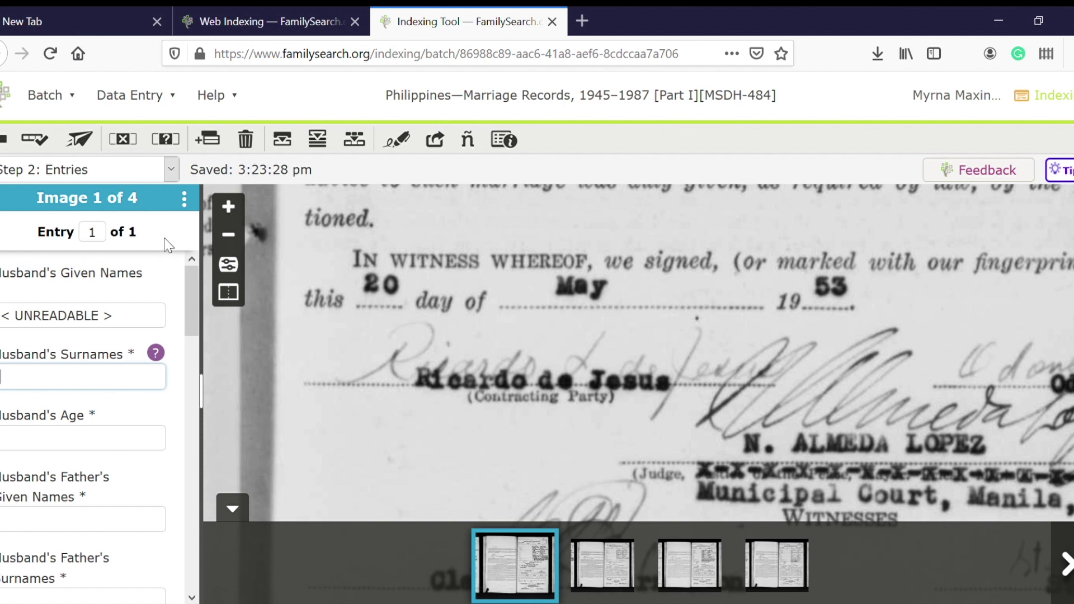
{"action": "left_click", "coordinate": [147, 328]}
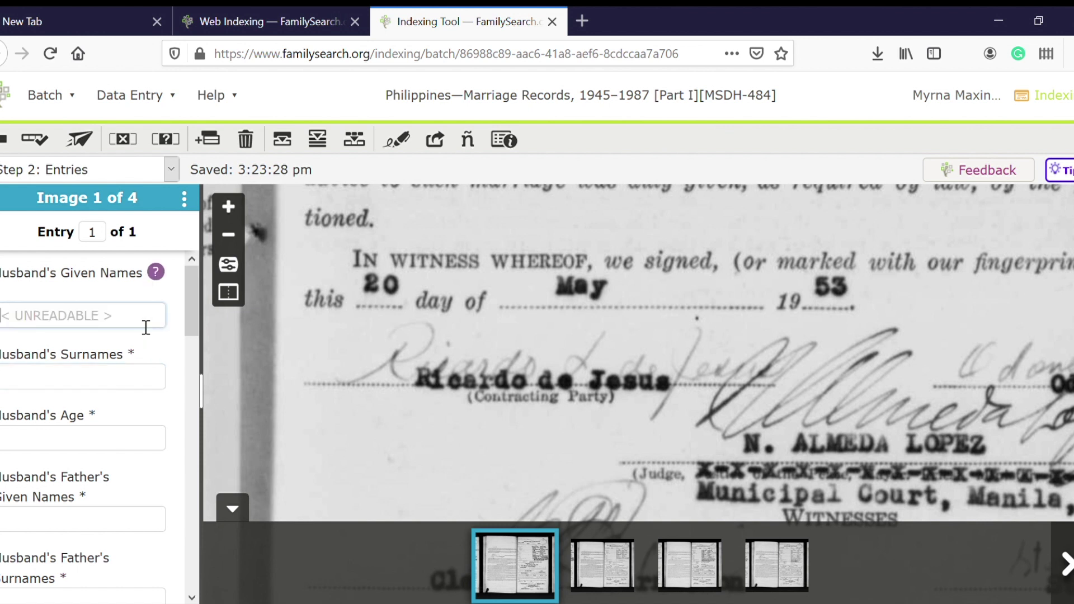
{"action": "key", "text": "BackSpace"}
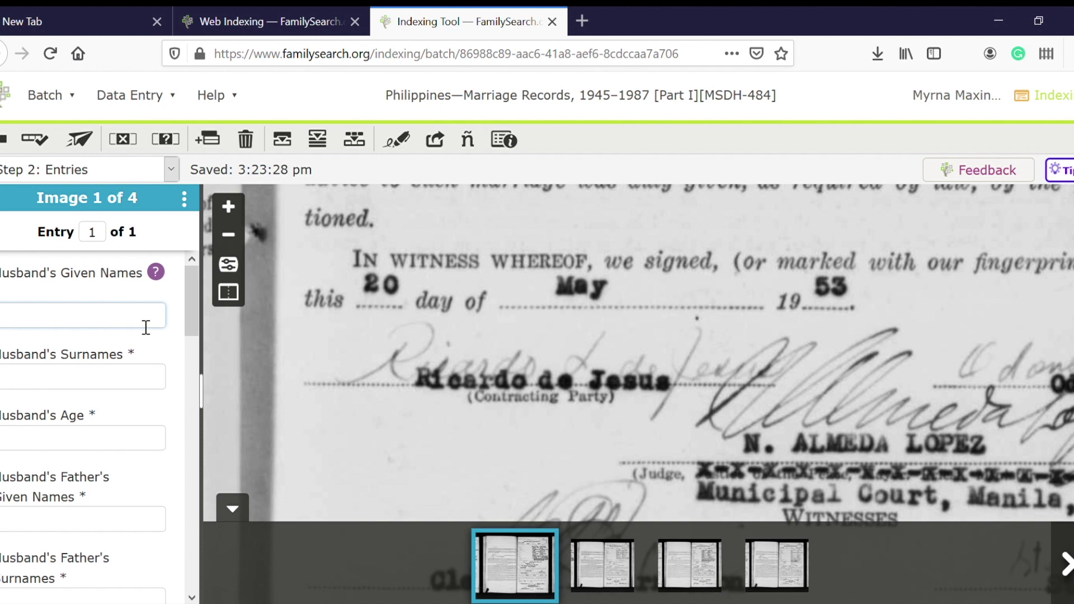
- Try marking the Husband's Given Names field as blank, and clear the mark
{"action": "key", "text": "ctrl+b"}
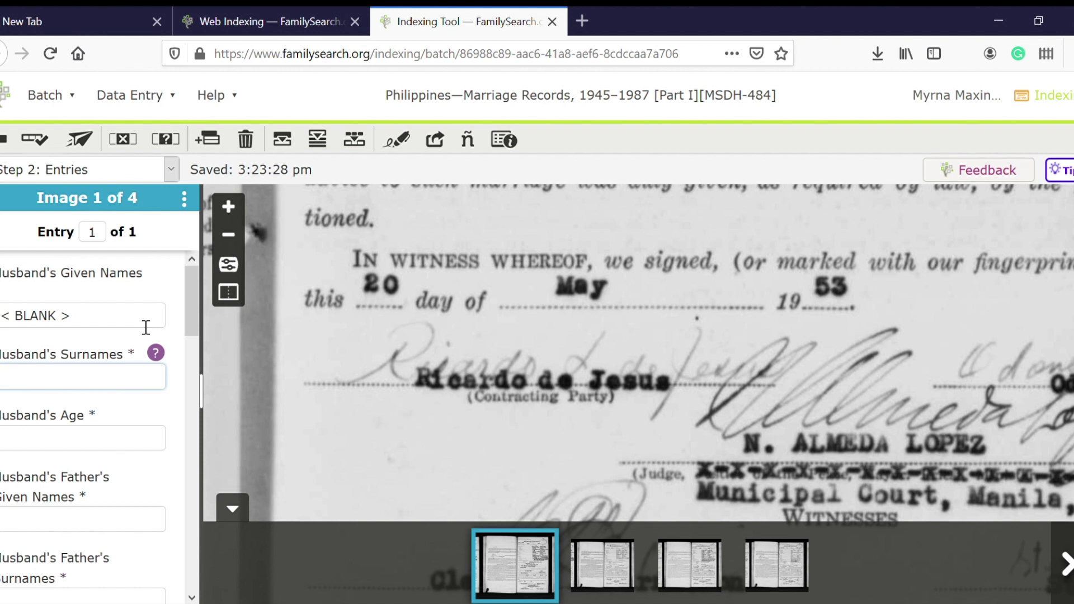
{"action": "left_click", "coordinate": [145, 328]}
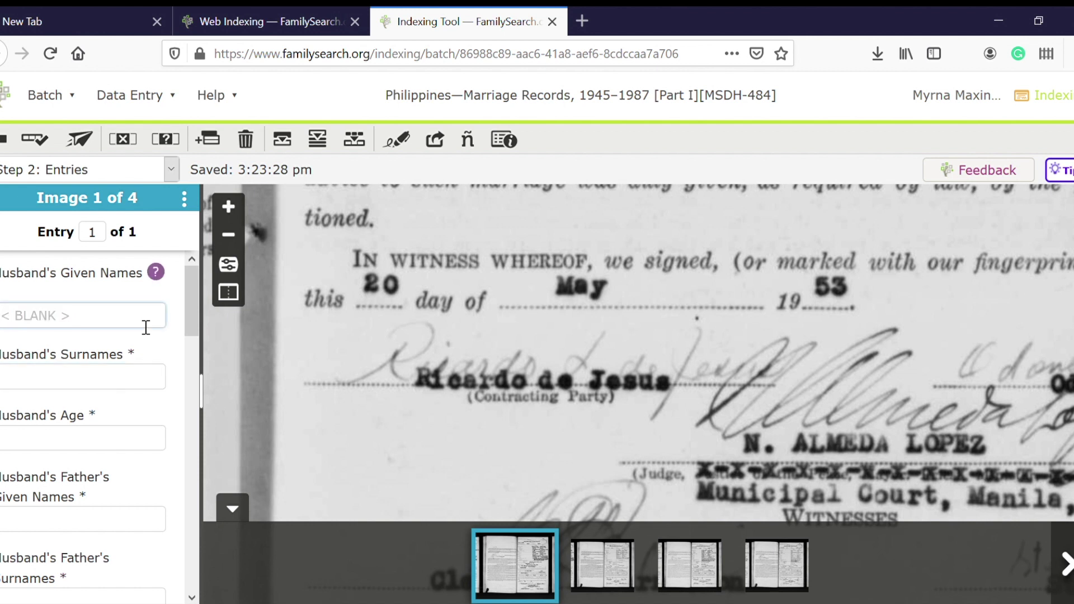
{"action": "key", "text": "BackSpace"}
- Enter the husband's given name with a capital initial, and check it against the contract's Husband column
{"action": "type", "text": "ricardo"}
{"action": "key", "text": "Delete"}
{"action": "type", "text": "R"}
{"action": "left_click", "coordinate": [115, 386]}
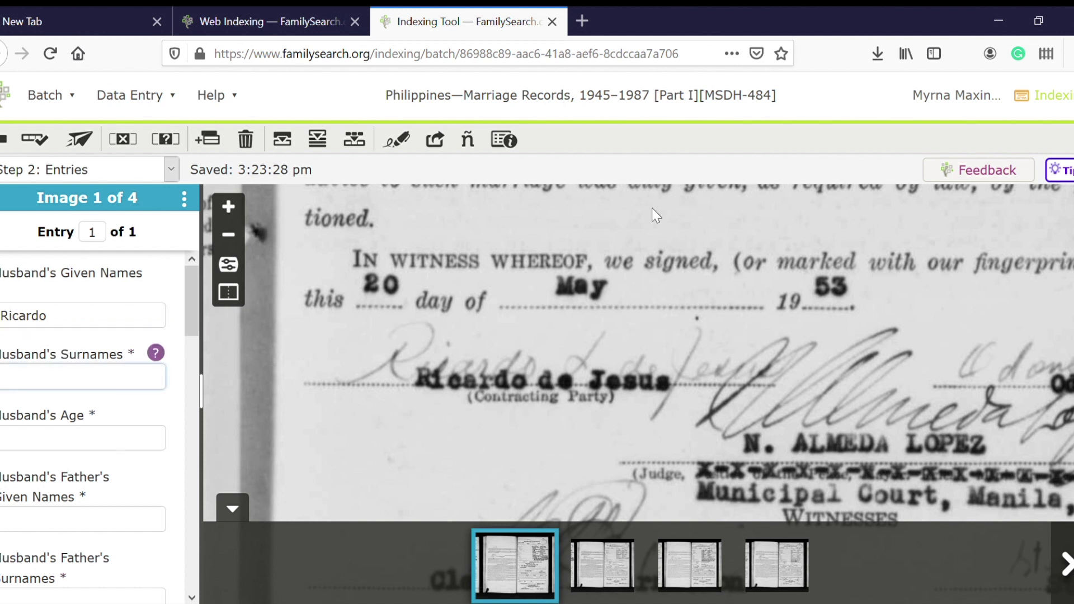
{"action": "scroll", "coordinate": [653, 207], "scroll_direction": "up", "scroll_amount": 6}
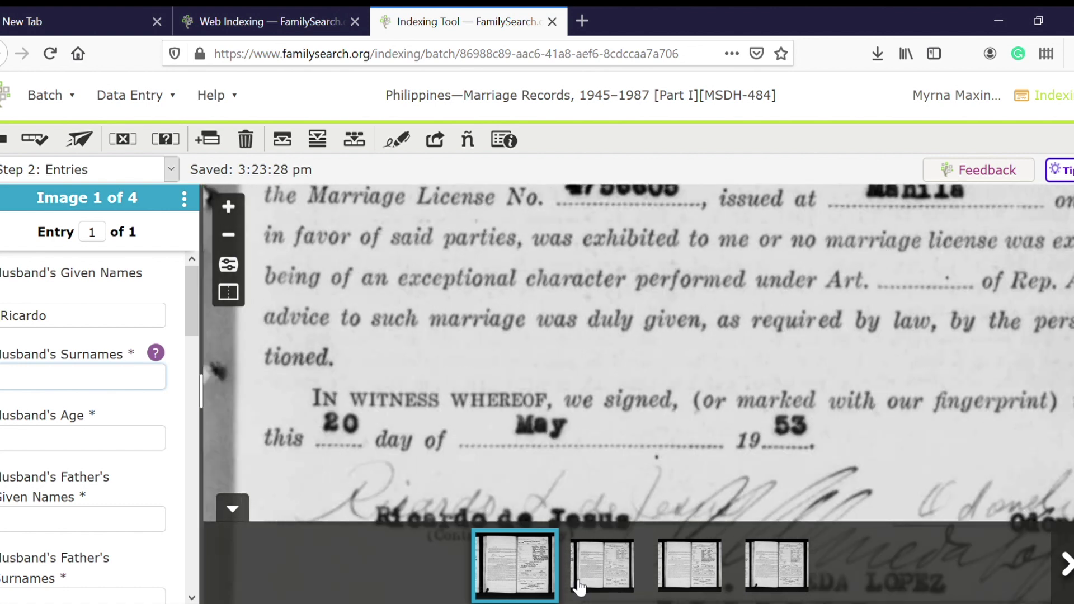
{"action": "scroll", "coordinate": [822, 217], "scroll_direction": "up", "scroll_amount": 8}
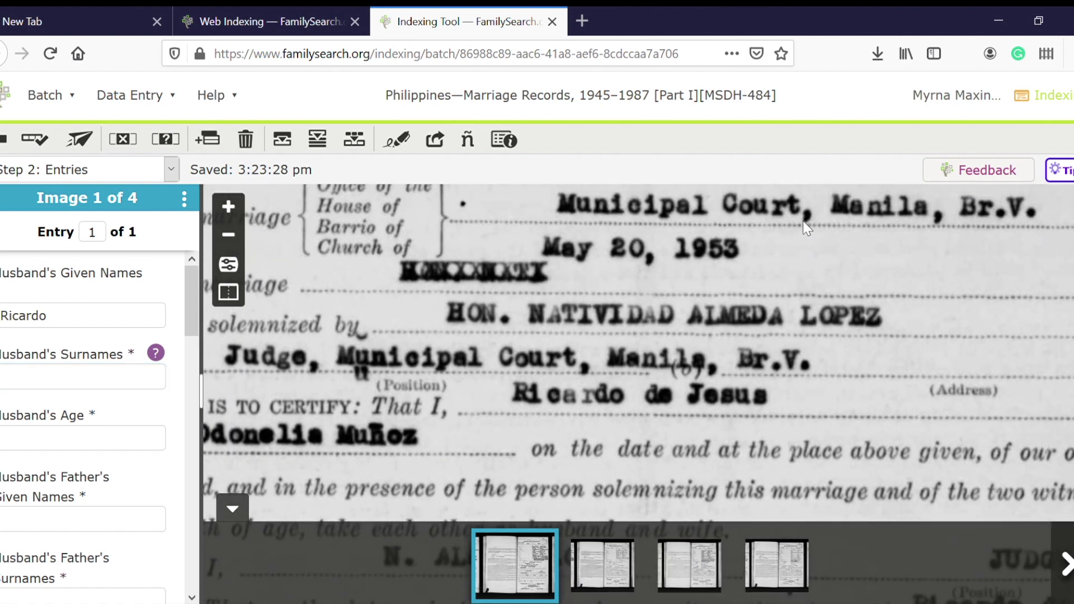
{"action": "scroll", "coordinate": [803, 221], "scroll_direction": "up", "scroll_amount": 8}
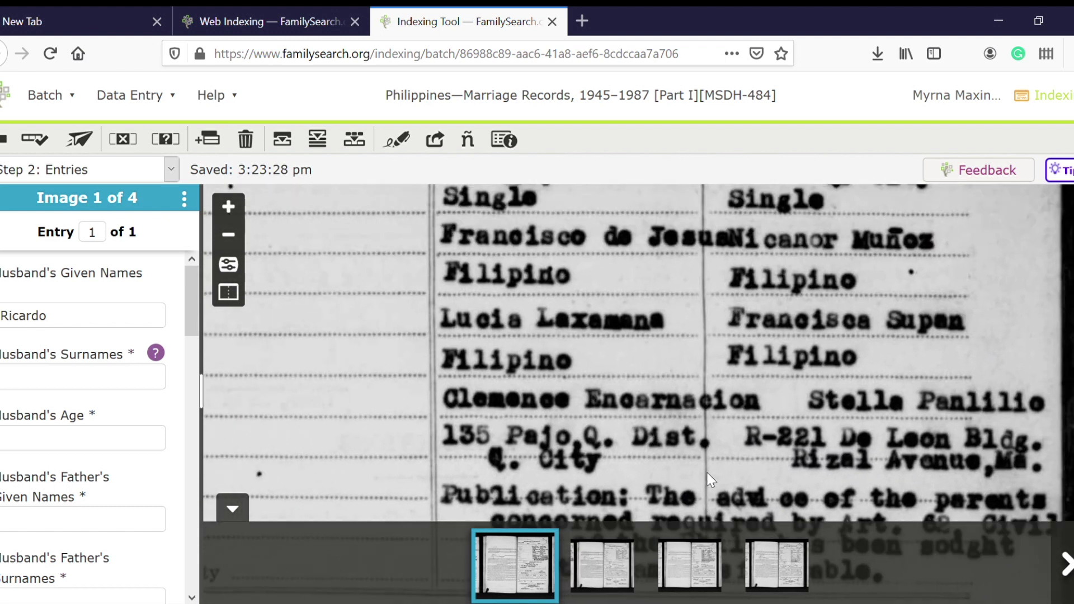
{"action": "scroll", "coordinate": [710, 480], "scroll_direction": "up", "scroll_amount": 8}
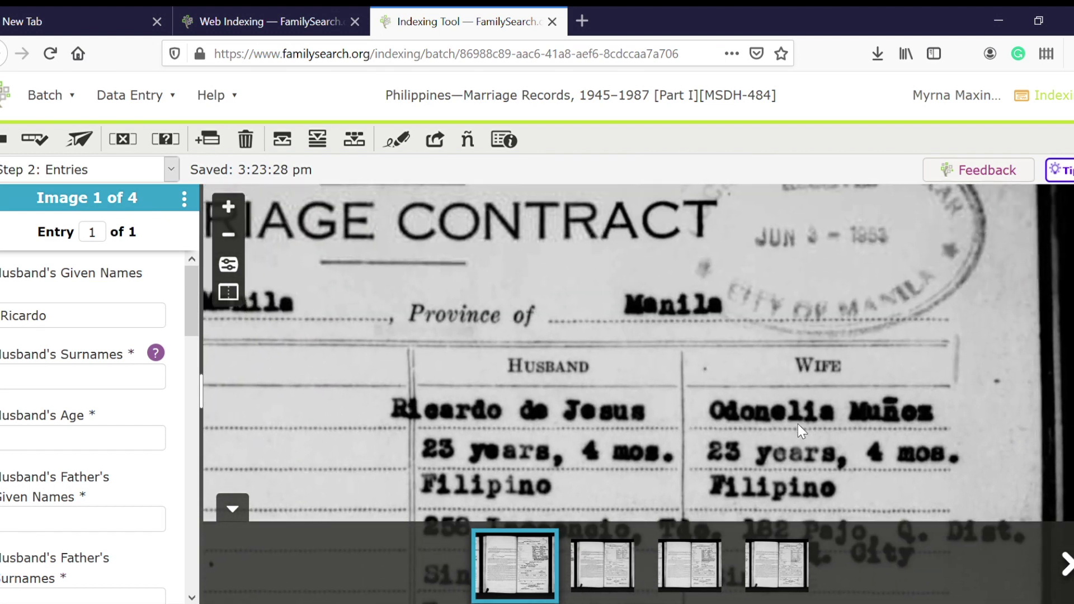
{"action": "scroll", "coordinate": [800, 392], "scroll_direction": "down", "scroll_amount": 5}
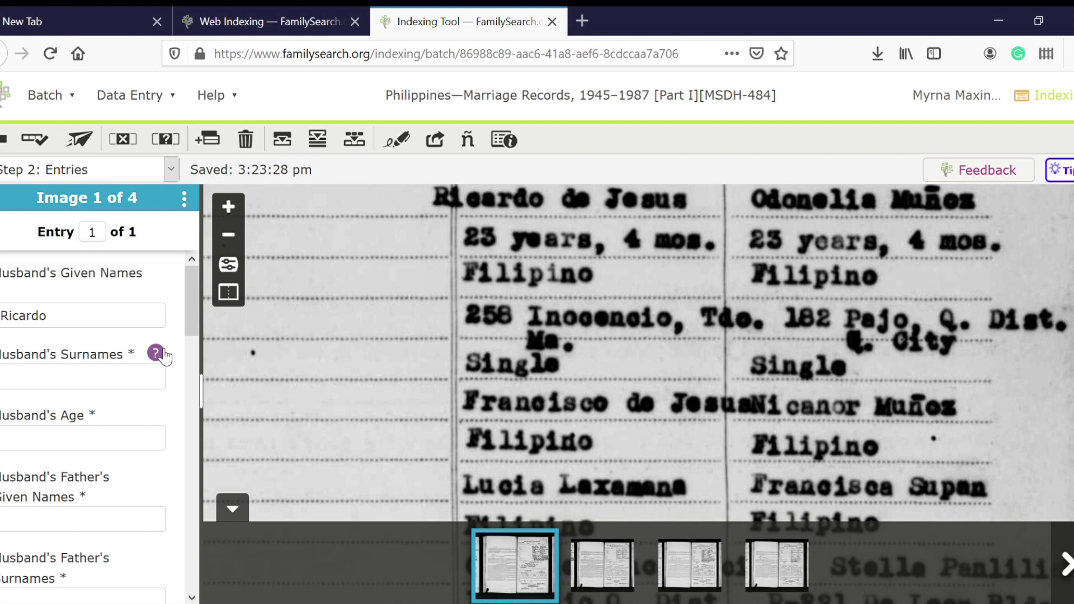
- Try adding another name to the Husband's Given Names field, and remove it
{"action": "left_click", "coordinate": [71, 324]}
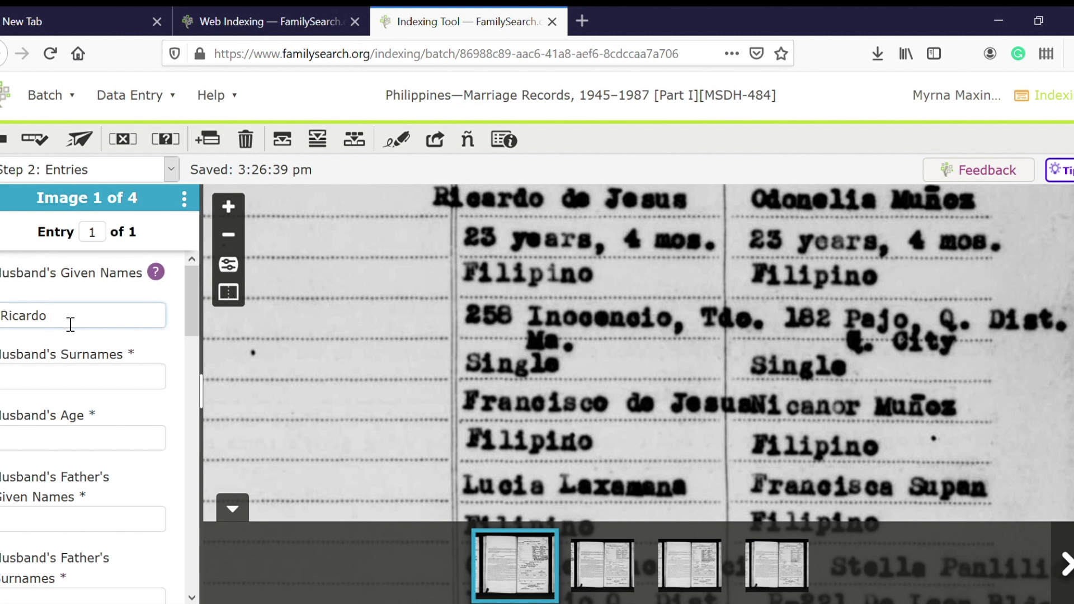
{"action": "type", "text": "Mercado"}
{"action": "key", "text": "BackSpace"}
{"action": "key", "text": "BackSpace"}
{"action": "key", "text": "BackSpace"}
{"action": "key", "text": "BackSpace"}
{"action": "key", "text": "BackSpace"}
{"action": "key", "text": "BackSpace"}
{"action": "key", "text": "BackSpace"}
- Read the field help for Husband's Surnames through the instructions on marking the field blank, and close it
{"action": "left_click", "coordinate": [133, 386]}
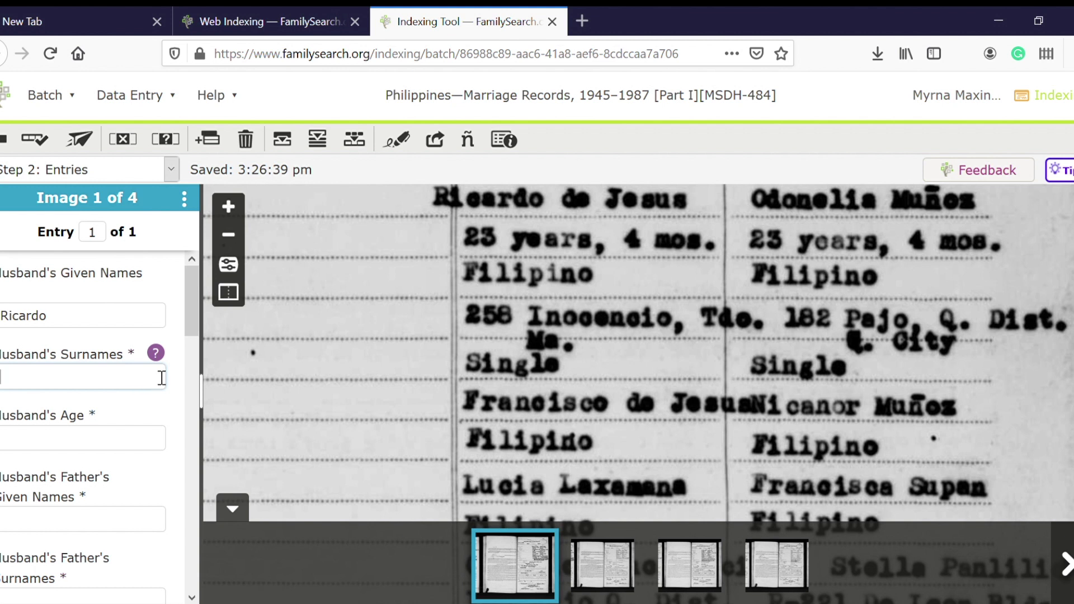
{"action": "left_click", "coordinate": [156, 354]}
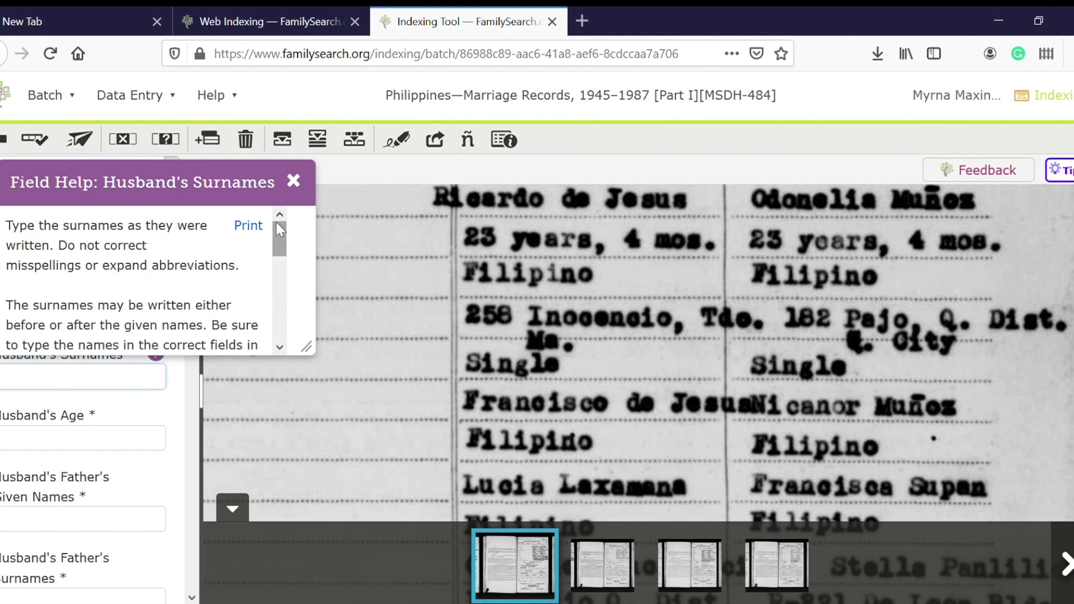
{"action": "left_click_drag", "start_coordinate": [280, 249], "coordinate": [281, 271]}
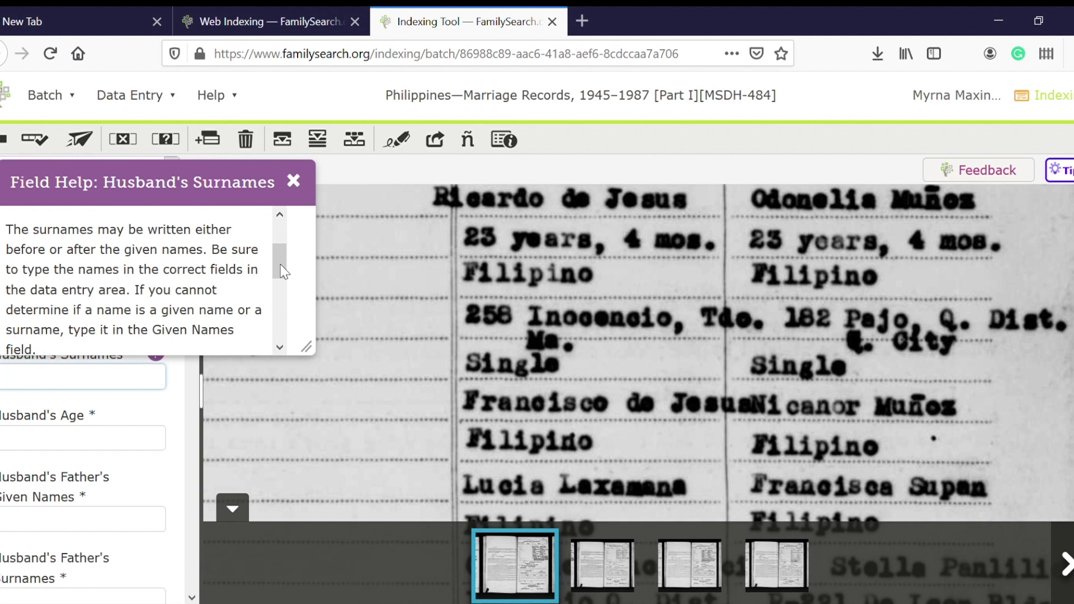
{"action": "left_click_drag", "start_coordinate": [282, 271], "coordinate": [281, 304]}
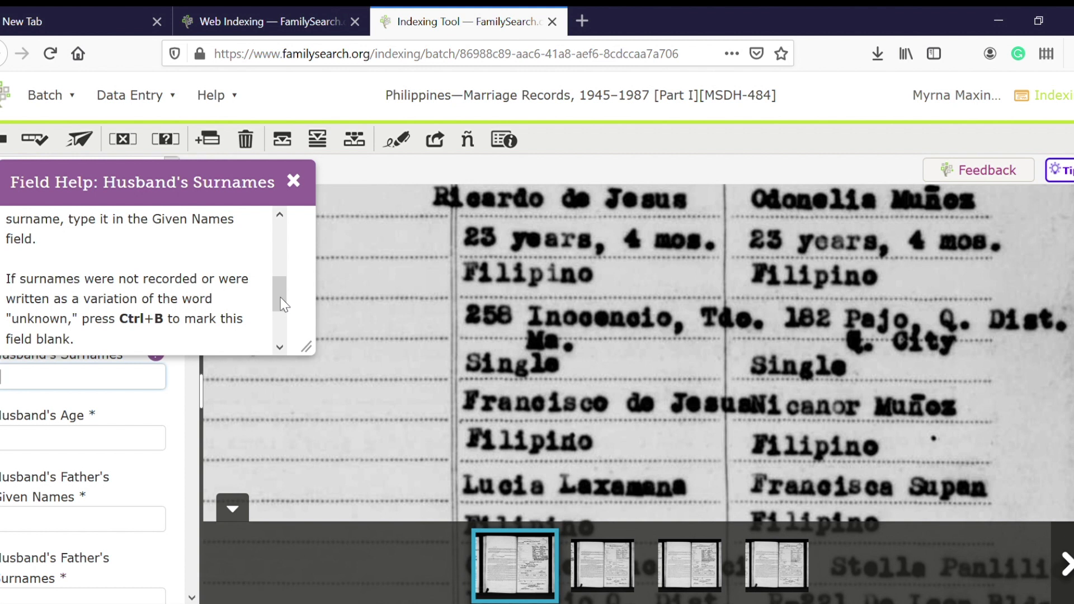
{"action": "mouse_move", "coordinate": [281, 298]}
{"action": "left_mouse_down"}
{"action": "mouse_move", "coordinate": [281, 315]}
{"action": "mouse_move", "coordinate": [282, 296]}
{"action": "left_mouse_up"}
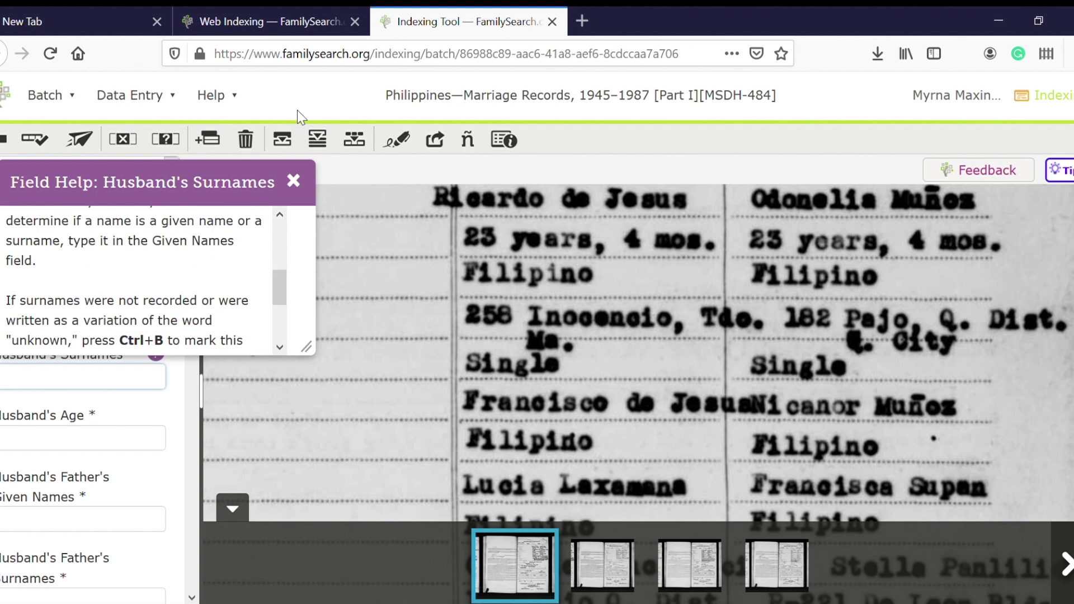
{"action": "left_click", "coordinate": [293, 180]}
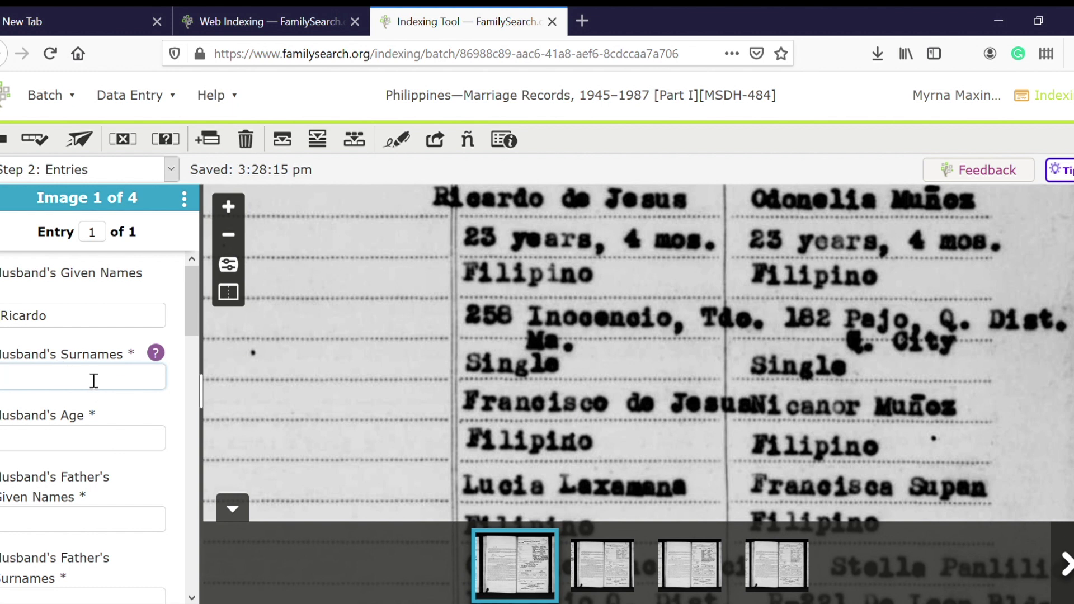
- Try marking the Husband's Surnames field as blank, and clear the mark
{"action": "key", "text": "ctrl+b"}
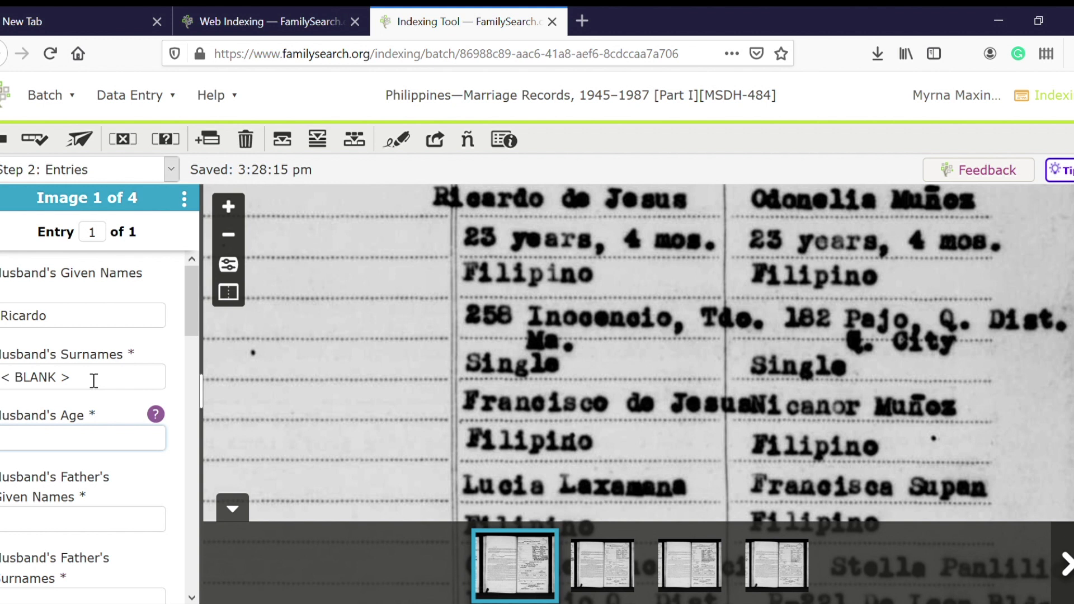
{"action": "left_click", "coordinate": [94, 380]}
{"action": "key", "text": "BackSpace"}
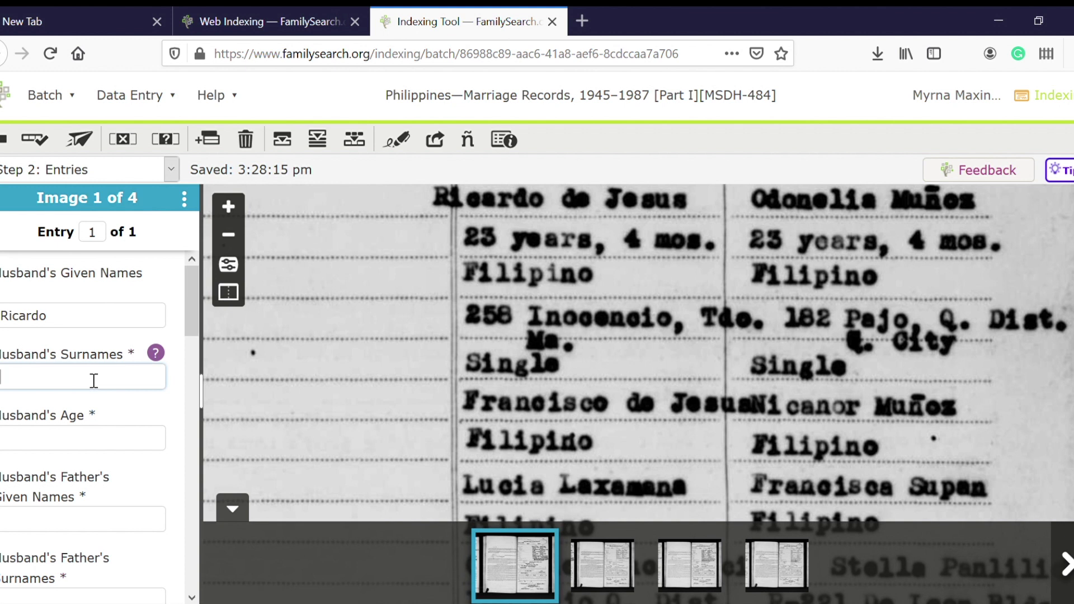
- Enter the husband's surname from the contract, capitalizing its prefix, and move on to Husband's Age
{"action": "type", "text": "De J"}
{"action": "type", "text": "esus"}
{"action": "left_click", "coordinate": [113, 447]}
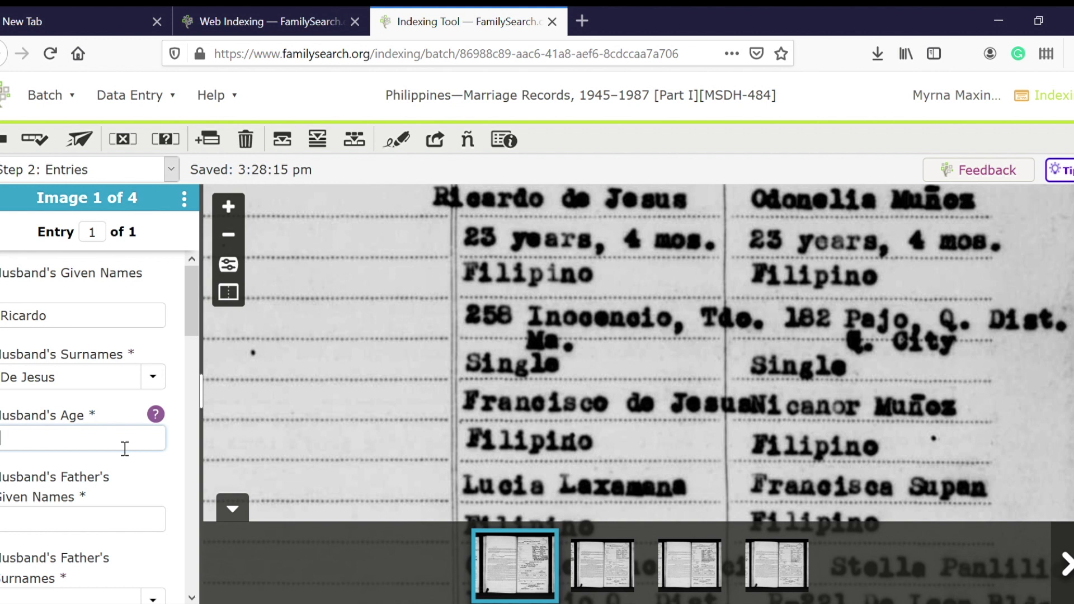
- Set Husband's Age to 23 and read its field help through to the example before closing it
{"action": "left_click", "coordinate": [159, 418]}
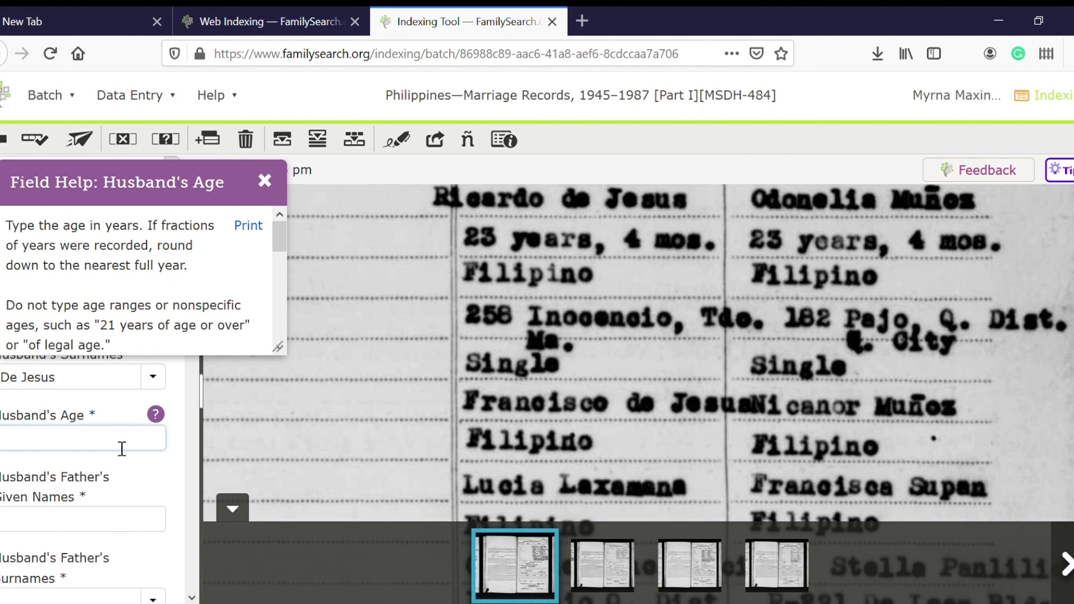
{"action": "type", "text": "23"}
{"action": "left_click_drag", "start_coordinate": [282, 239], "coordinate": [283, 263]}
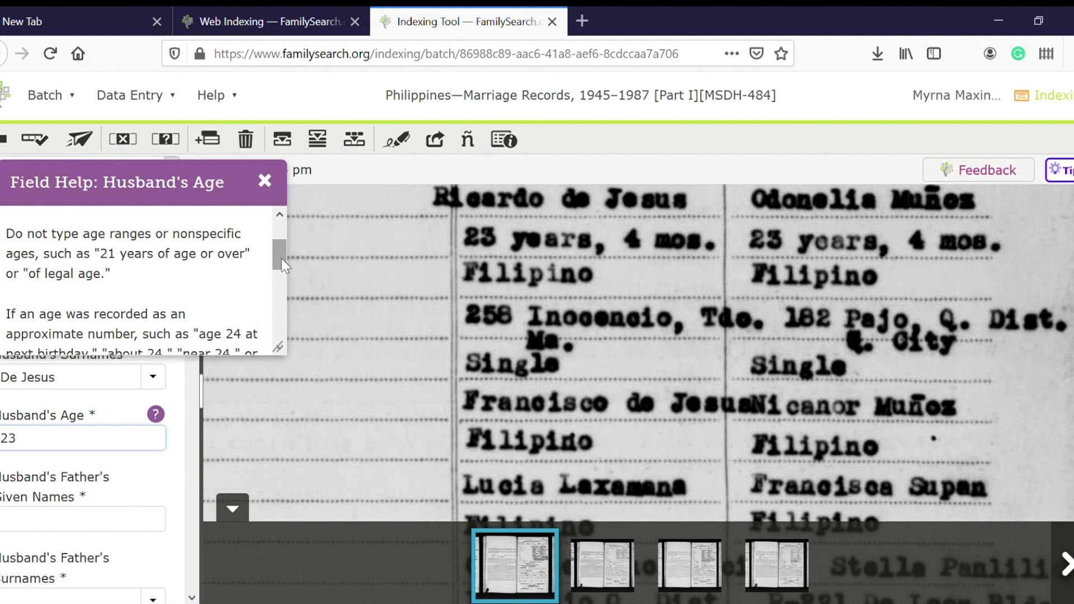
{"action": "left_click_drag", "start_coordinate": [283, 266], "coordinate": [283, 282]}
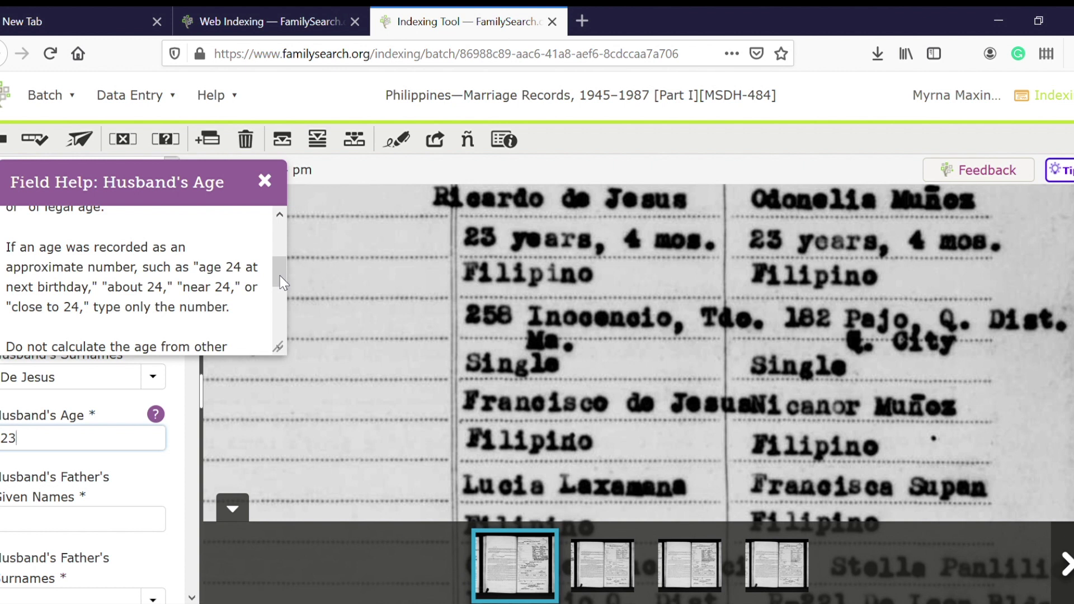
{"action": "left_click_drag", "start_coordinate": [280, 276], "coordinate": [282, 309]}
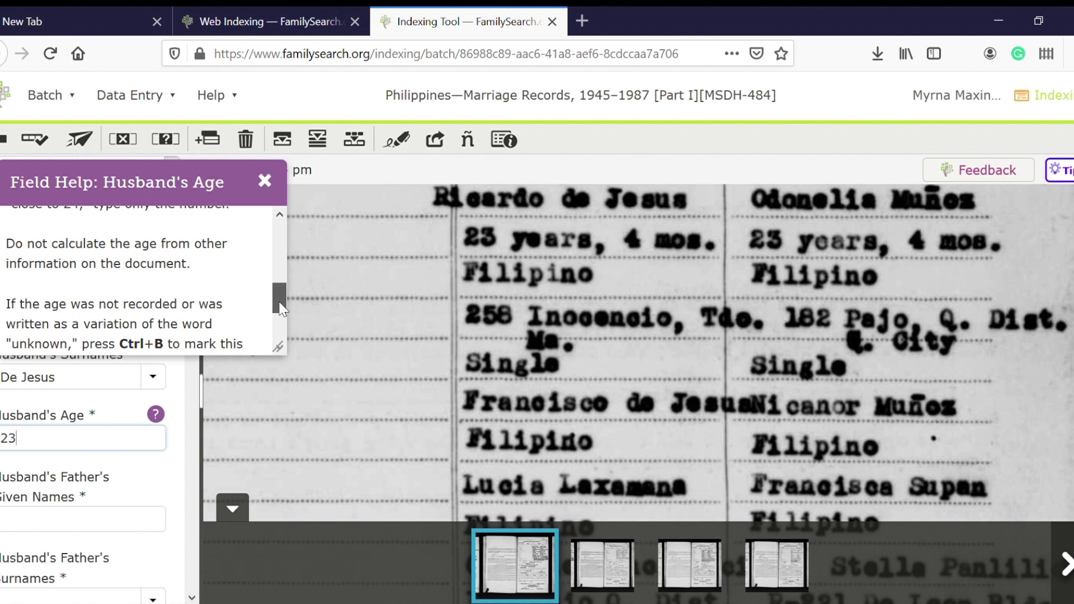
{"action": "left_click_drag", "start_coordinate": [281, 309], "coordinate": [284, 329]}
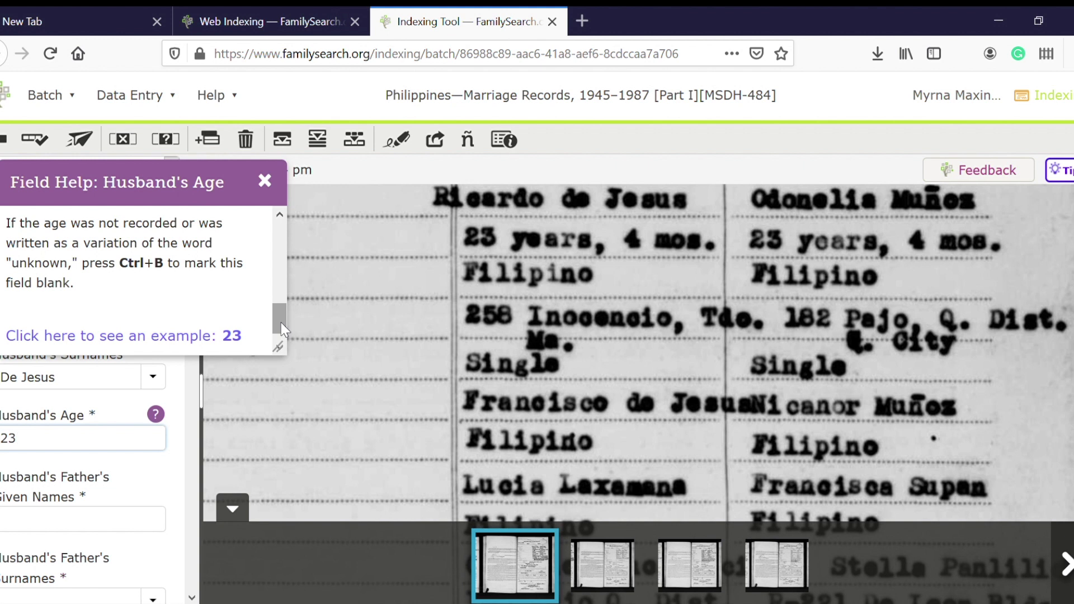
{"action": "left_click", "coordinate": [266, 184]}
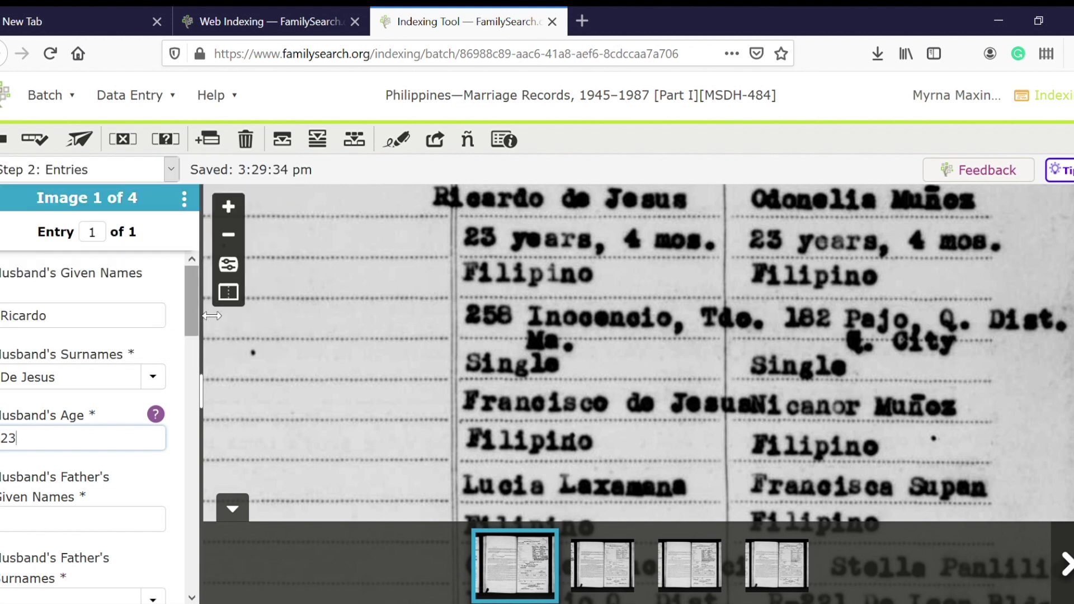
- Read the field help for Husband's Father's Given Names through the instructions on names written before or after the surname, and close it
{"action": "left_click_drag", "start_coordinate": [190, 316], "coordinate": [193, 350]}
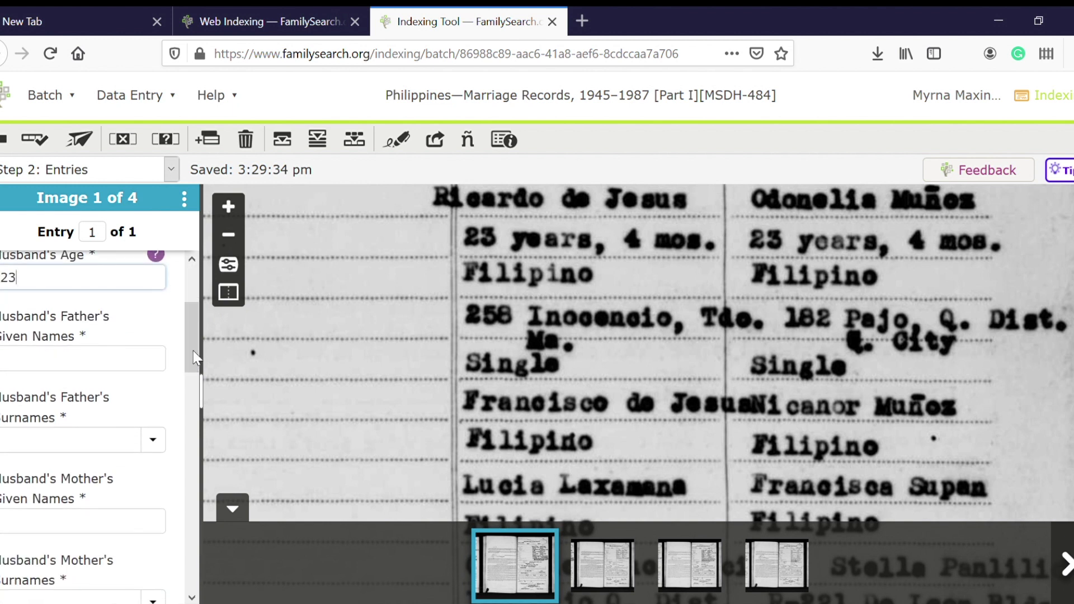
{"action": "left_click", "coordinate": [145, 369]}
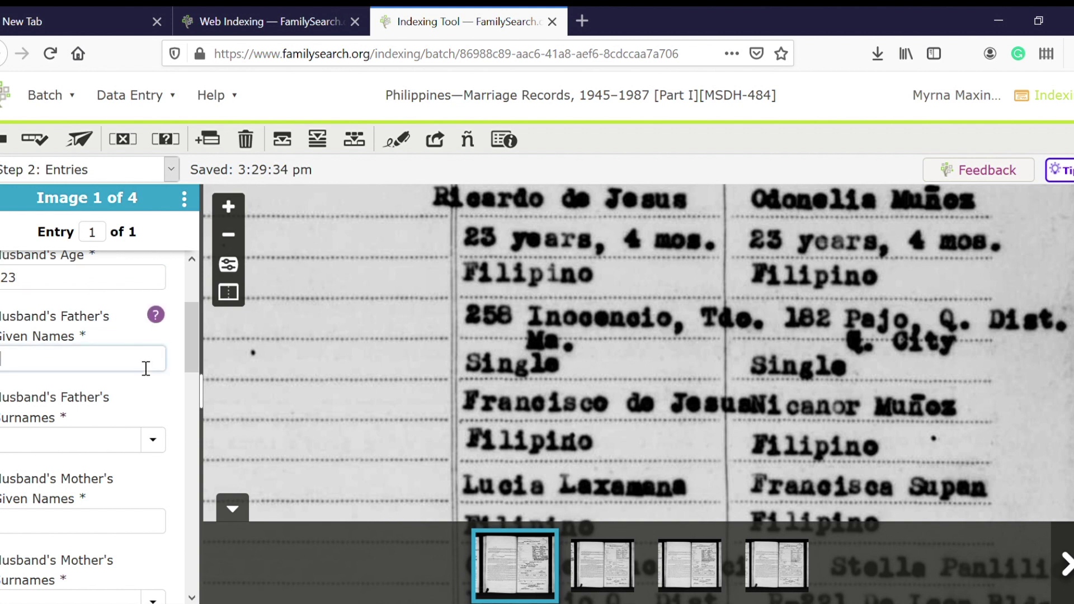
{"action": "left_click", "coordinate": [156, 315]}
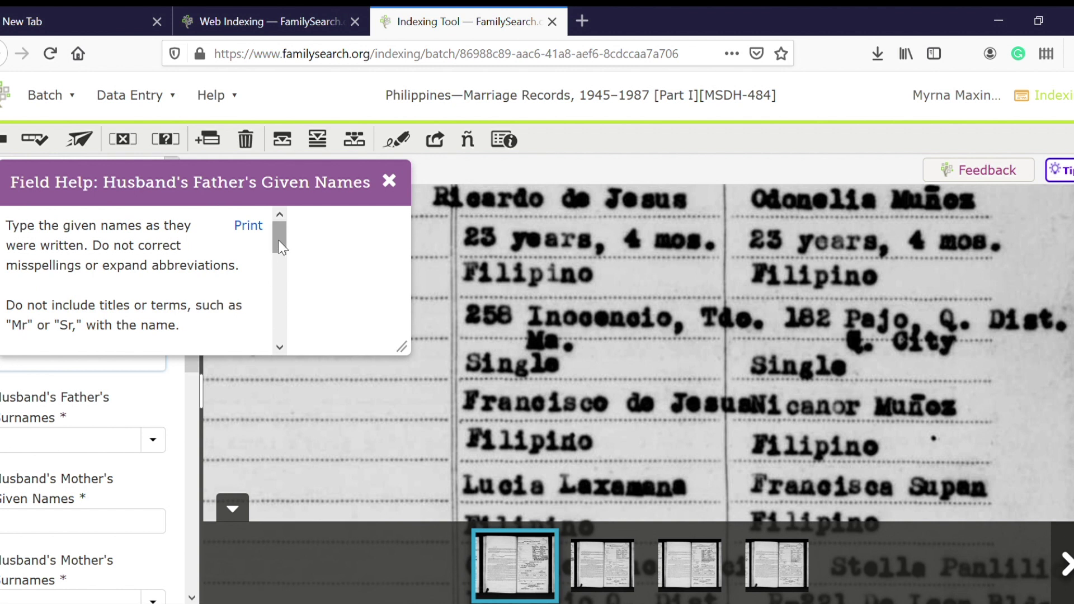
{"action": "left_click_drag", "start_coordinate": [280, 247], "coordinate": [280, 258]}
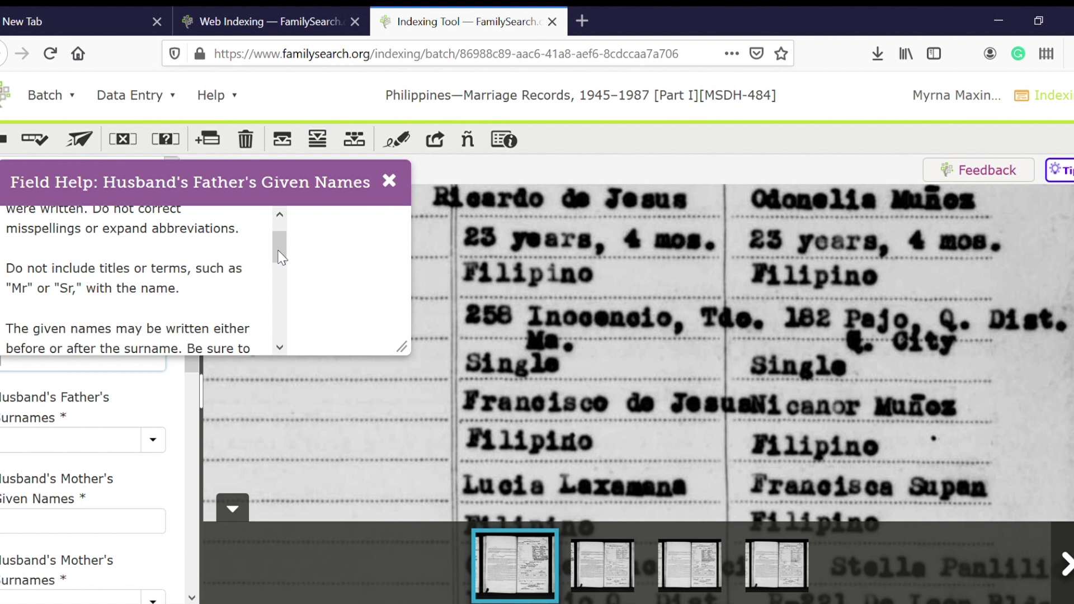
{"action": "left_click_drag", "start_coordinate": [280, 258], "coordinate": [284, 280]}
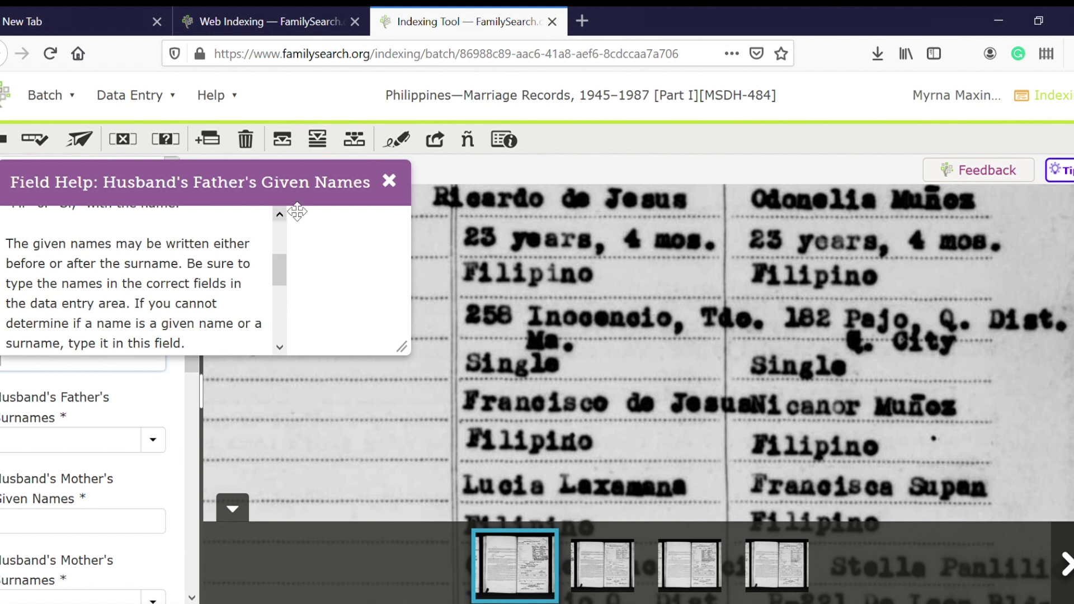
{"action": "left_click", "coordinate": [389, 182]}
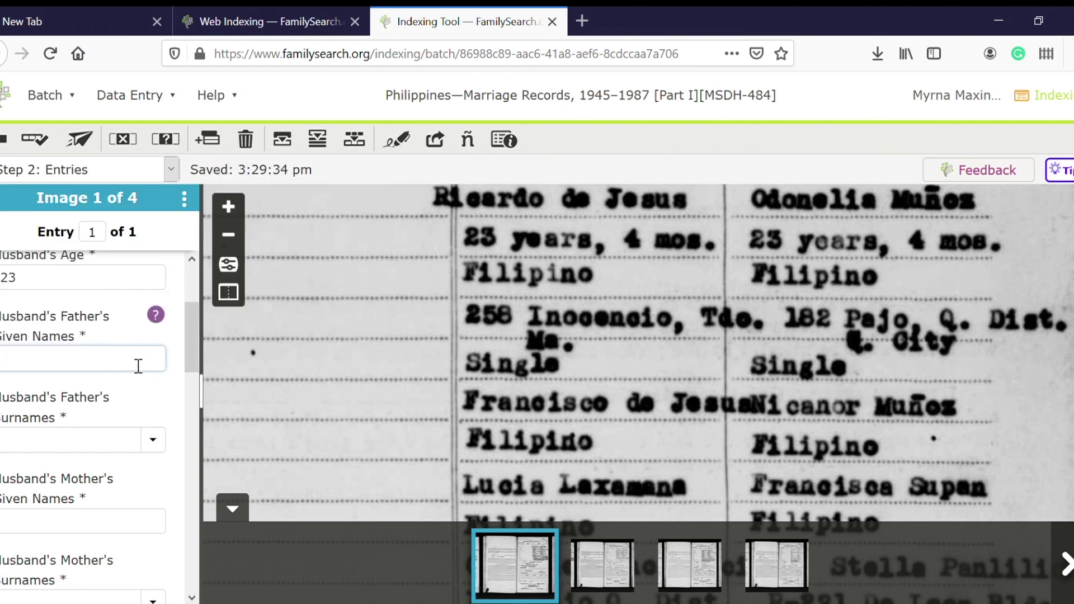
- Enter the husband's father's given name and surname from the contract, checking the surname's field help and reusing the matching suggested surname
{"action": "type", "text": "Francisco"}
{"action": "left_click", "coordinate": [124, 442]}
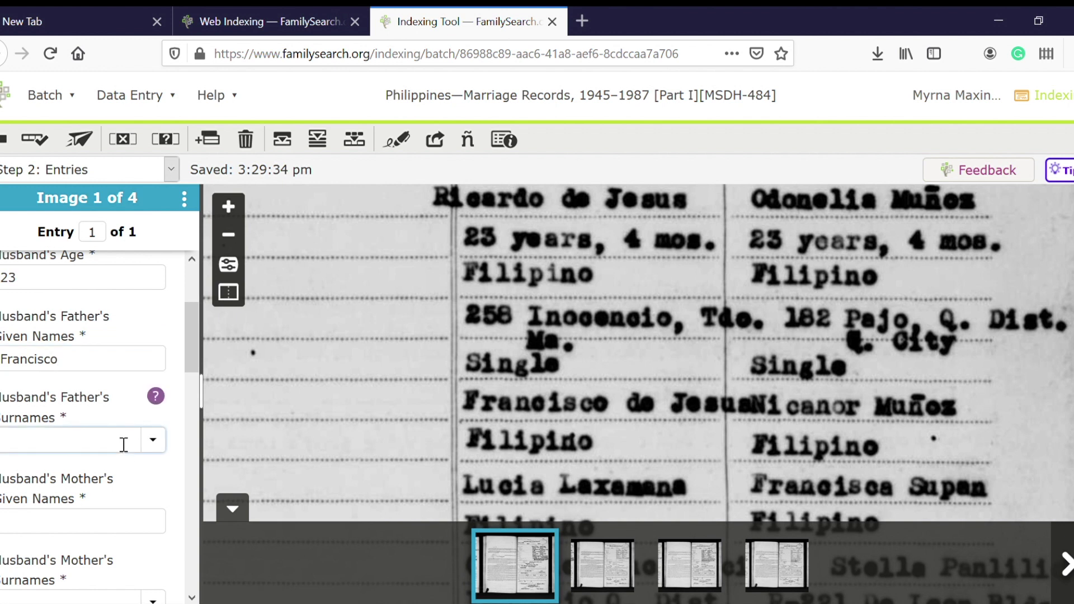
{"action": "left_click", "coordinate": [156, 397]}
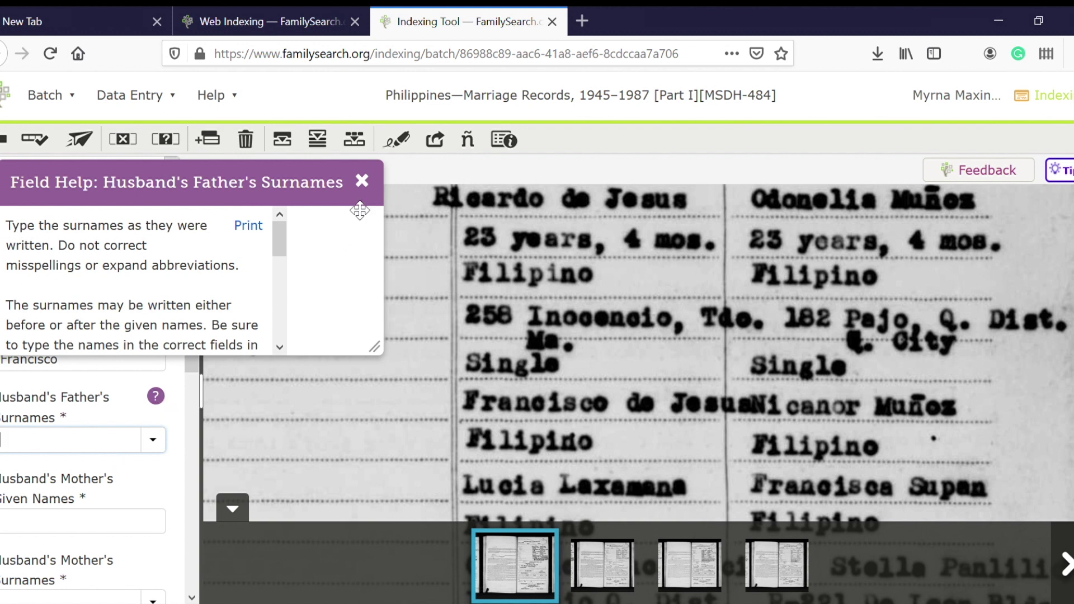
{"action": "left_click", "coordinate": [363, 180]}
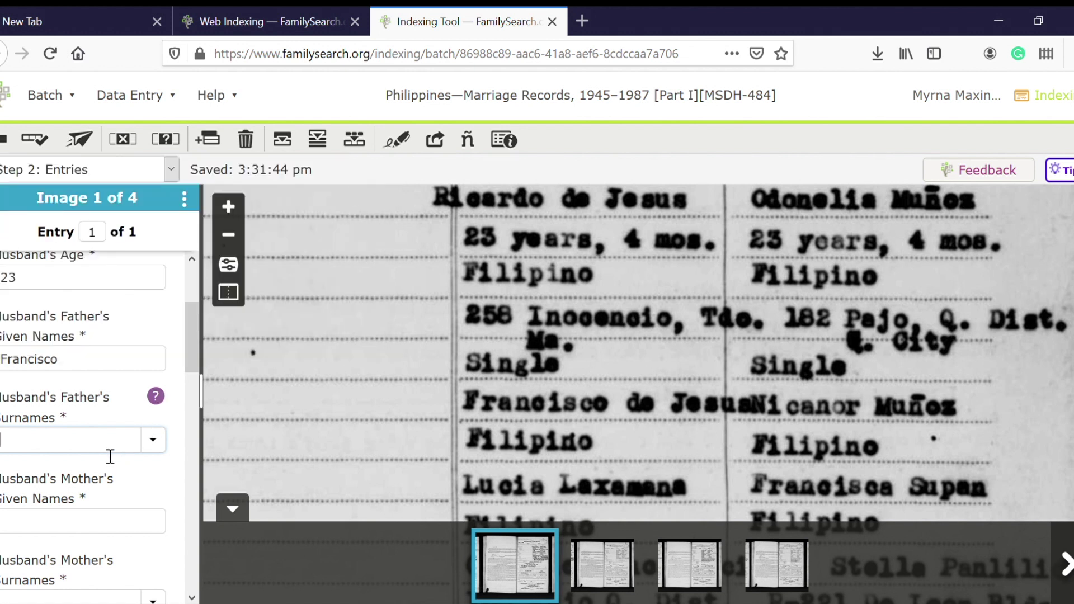
{"action": "type", "text": "De"}
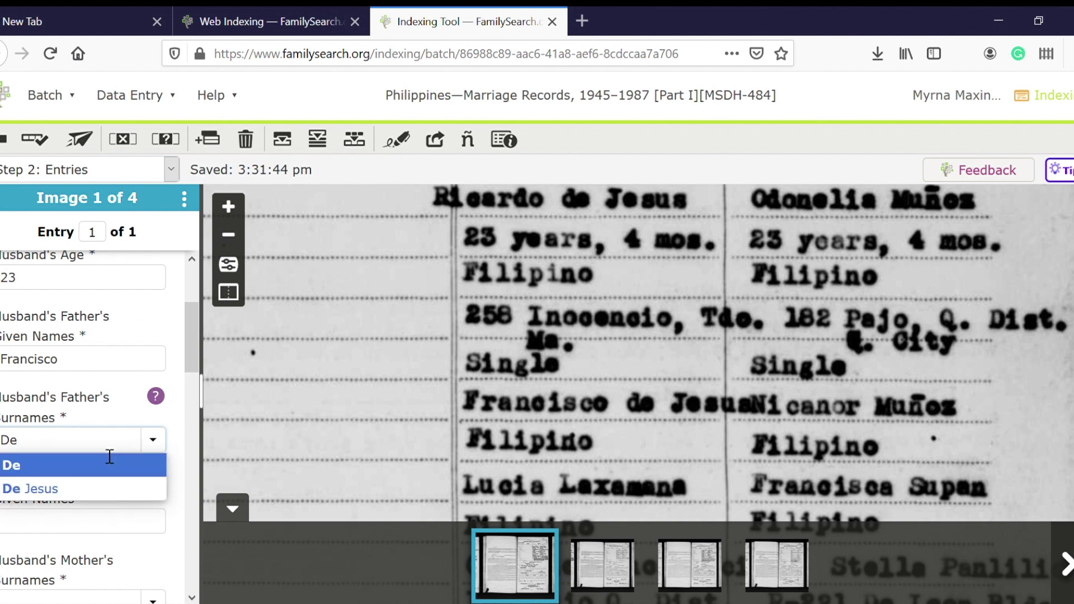
{"action": "left_click", "coordinate": [104, 489]}
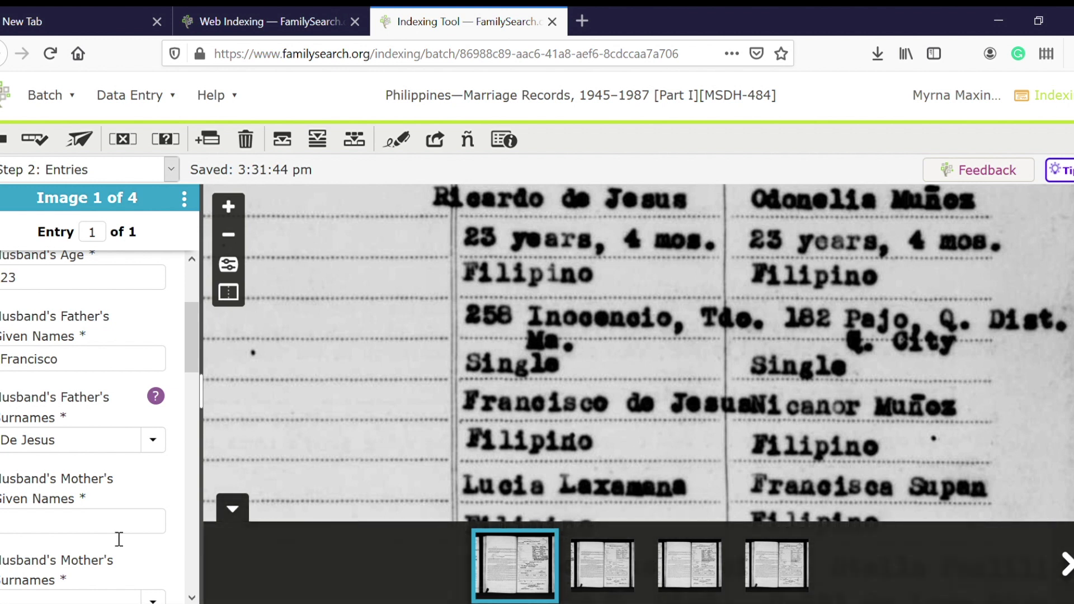
- Enter the husband's mother's given name and surname as written in the Husband column of the contract
{"action": "left_click", "coordinate": [142, 535]}
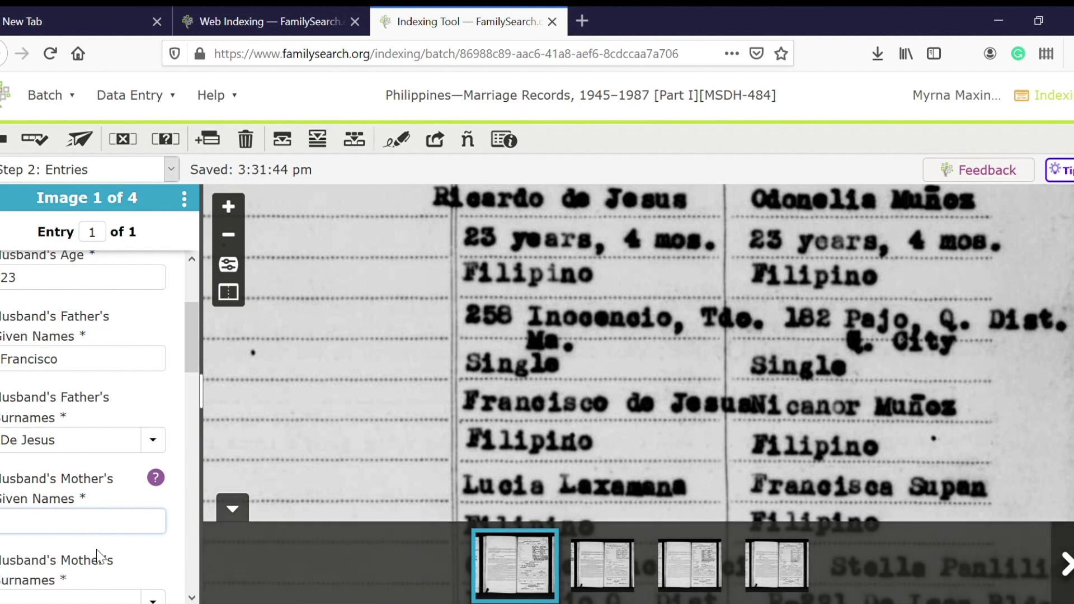
{"action": "type", "text": "Lucia"}
{"action": "key", "text": "Tab"}
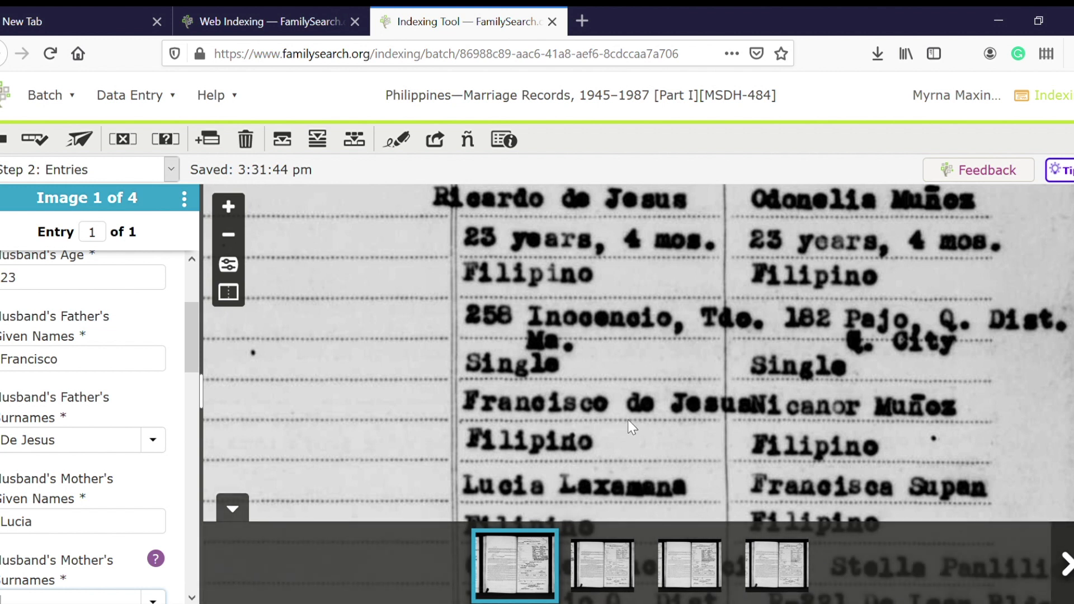
{"action": "left_click_drag", "start_coordinate": [628, 419], "coordinate": [659, 324]}
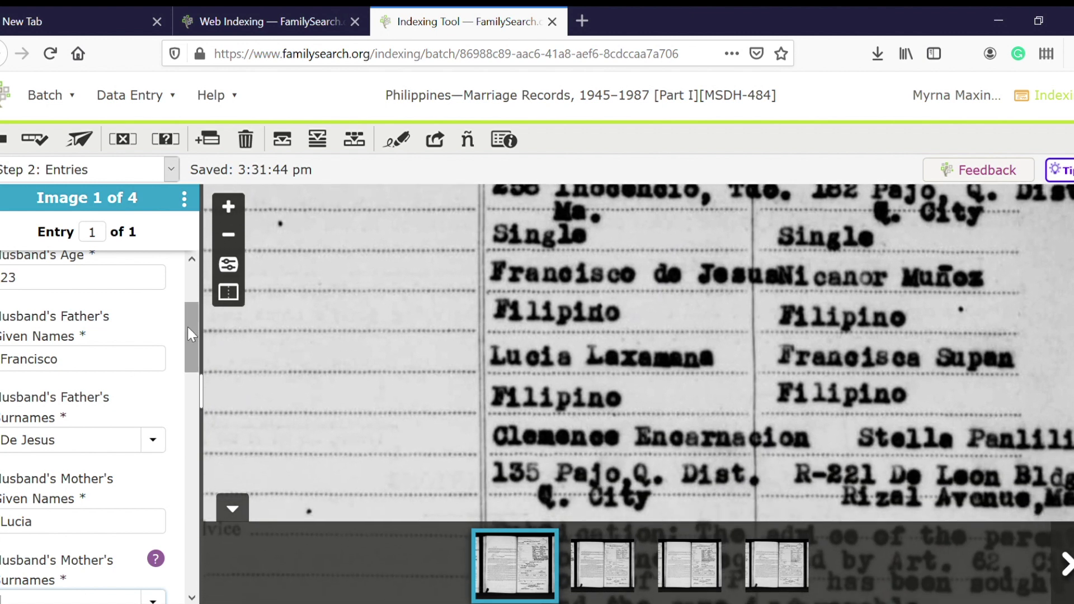
{"action": "left_click_drag", "start_coordinate": [187, 324], "coordinate": [197, 370]}
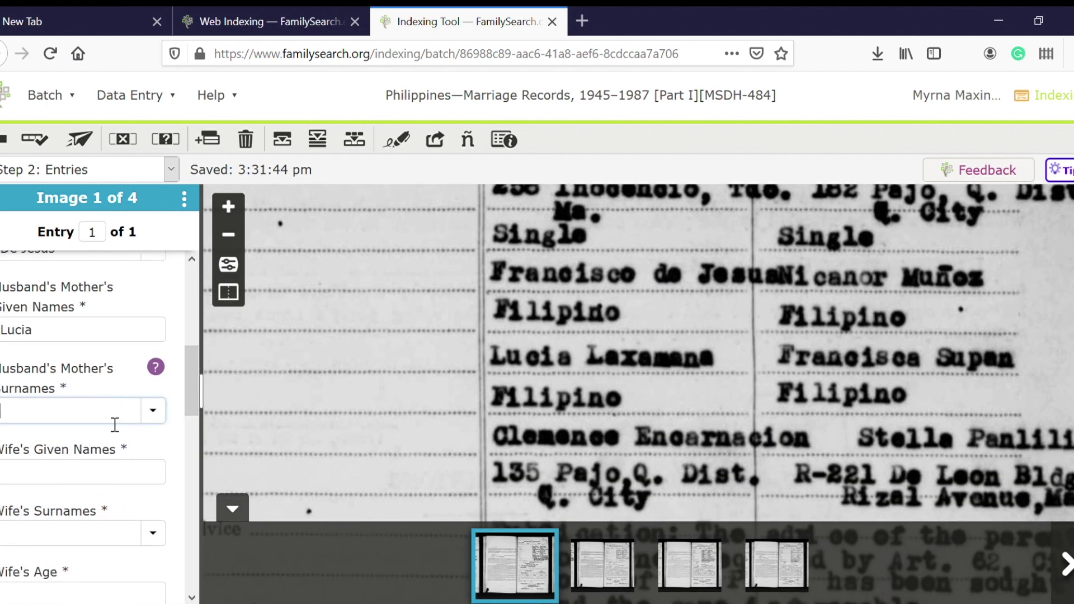
{"action": "type", "text": "Laxamana"}
- Compare the wife's name in the table, the certification text and the signature area, and enter her given name without the middle initial
{"action": "left_click", "coordinate": [125, 485]}
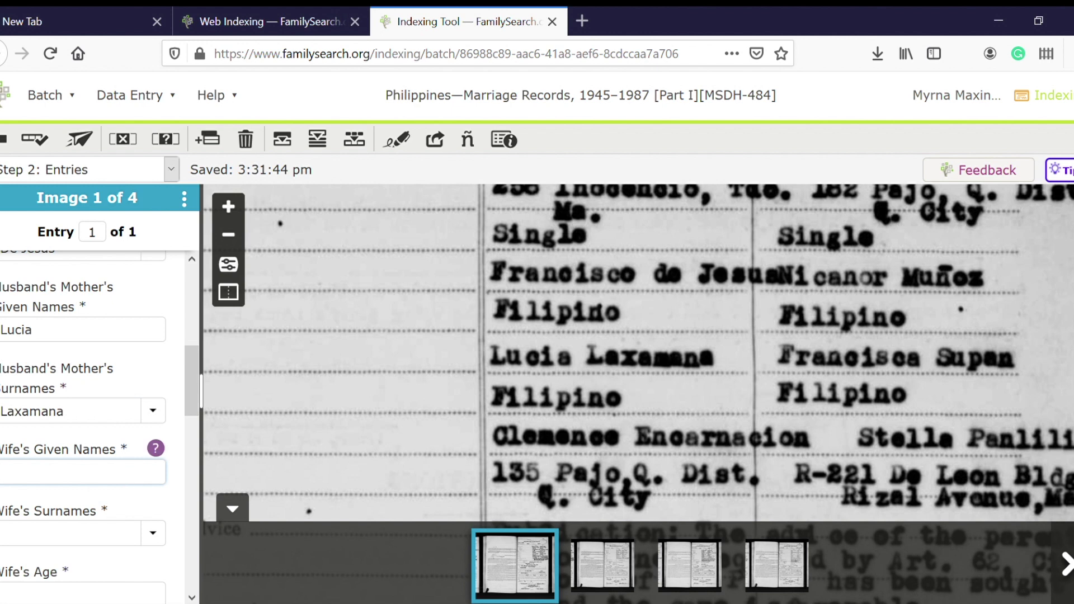
{"action": "left_click_drag", "start_coordinate": [991, 223], "coordinate": [754, 486]}
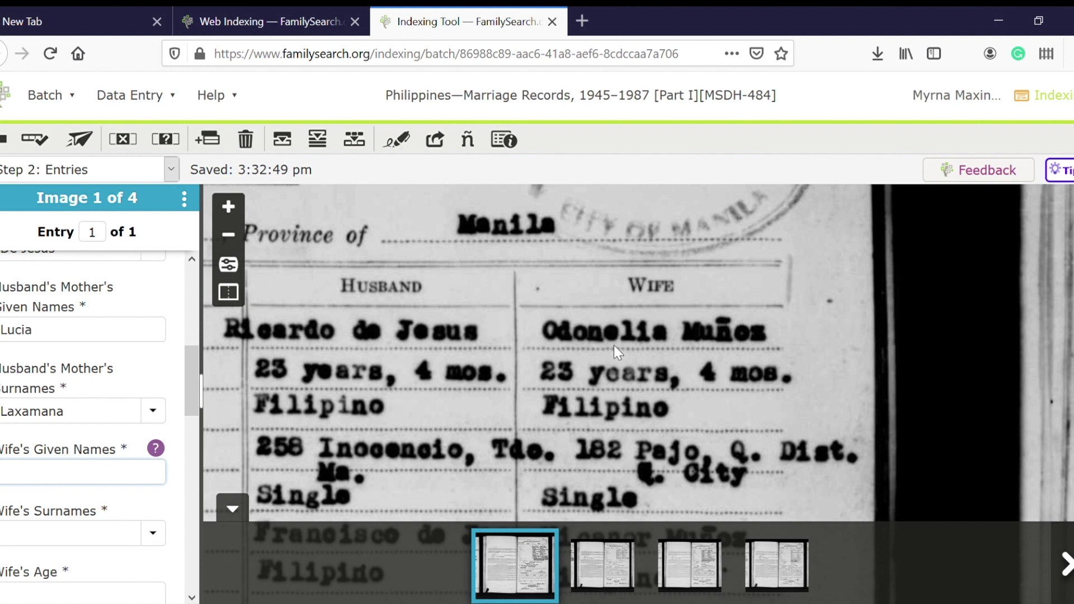
{"action": "left_click_drag", "start_coordinate": [532, 451], "coordinate": [600, 103]}
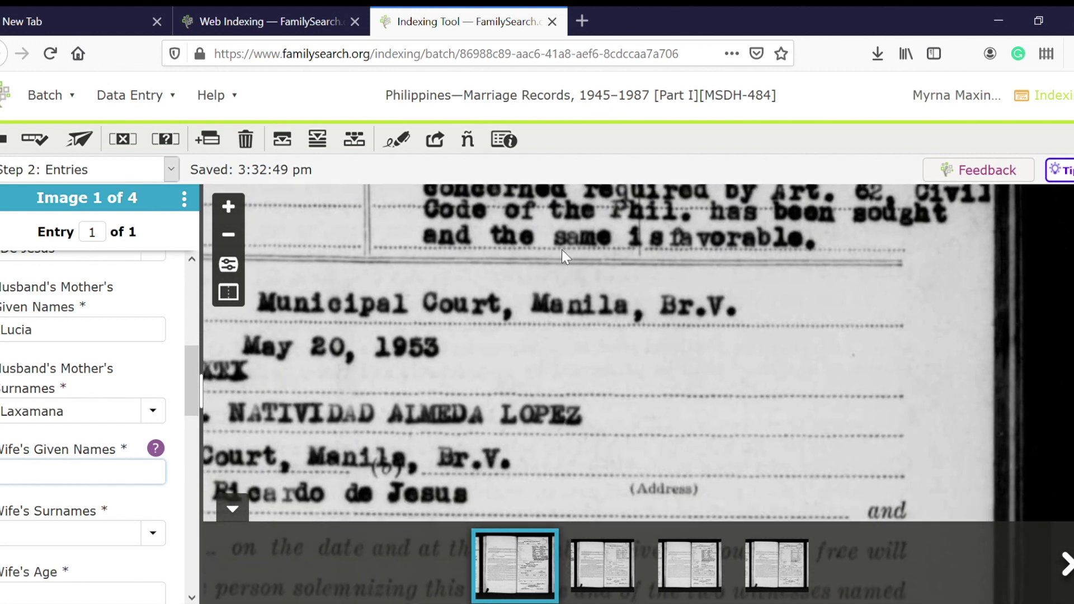
{"action": "left_click_drag", "start_coordinate": [602, 367], "coordinate": [911, 201]}
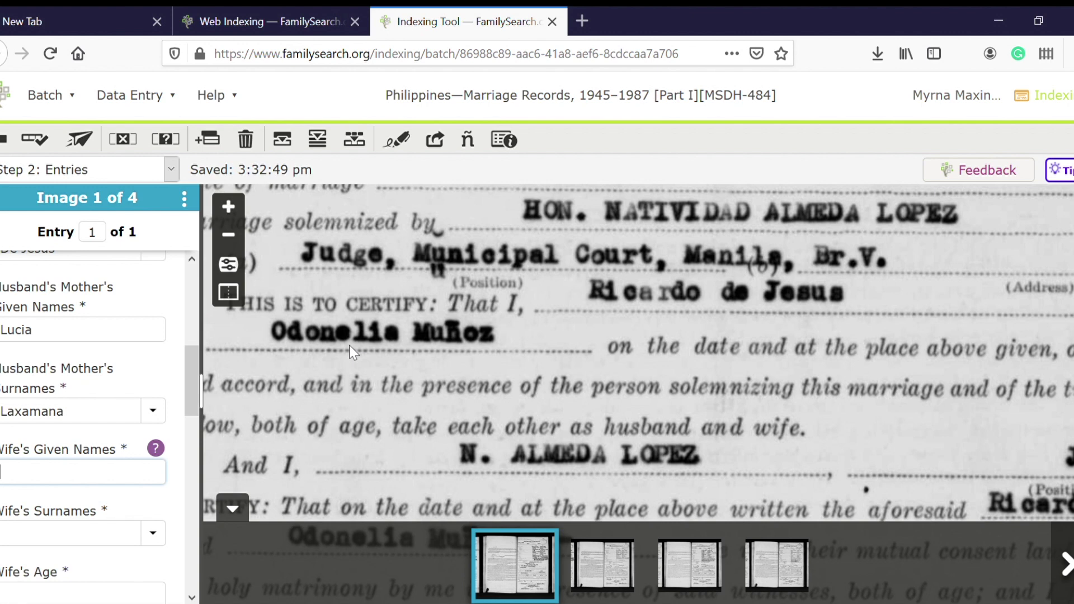
{"action": "left_click_drag", "start_coordinate": [421, 425], "coordinate": [421, 167]}
{"action": "left_click_drag", "start_coordinate": [576, 334], "coordinate": [394, 163]}
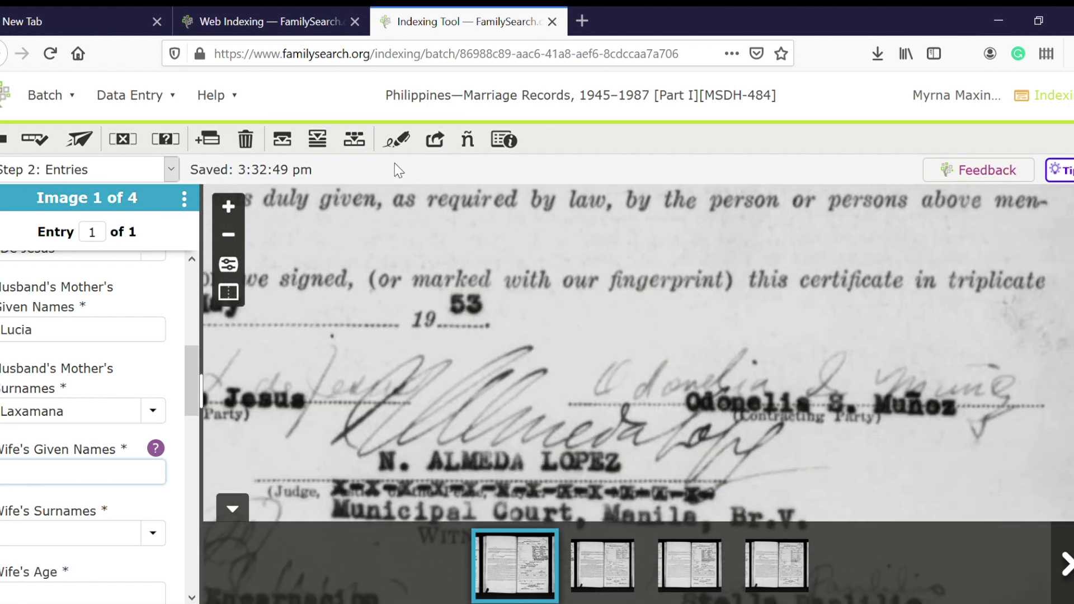
{"action": "left_click_drag", "start_coordinate": [659, 437], "coordinate": [562, 327]}
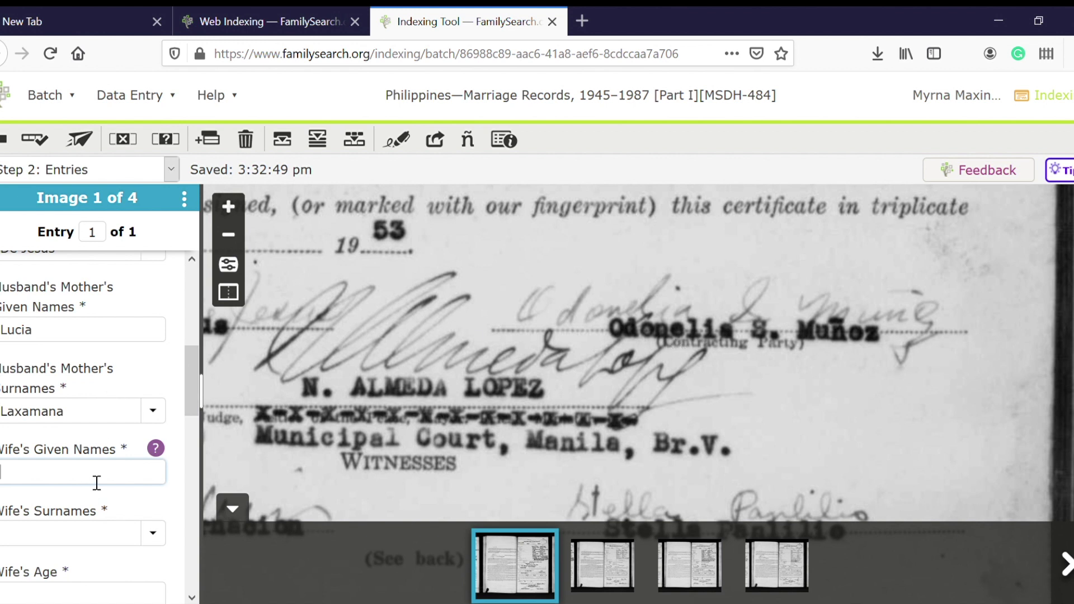
{"action": "type", "text": "Odonelia"}
- Enter the wife's surname from the contract, inserting the lowercase ñ from the International Characters set
{"action": "key", "text": "Tab"}
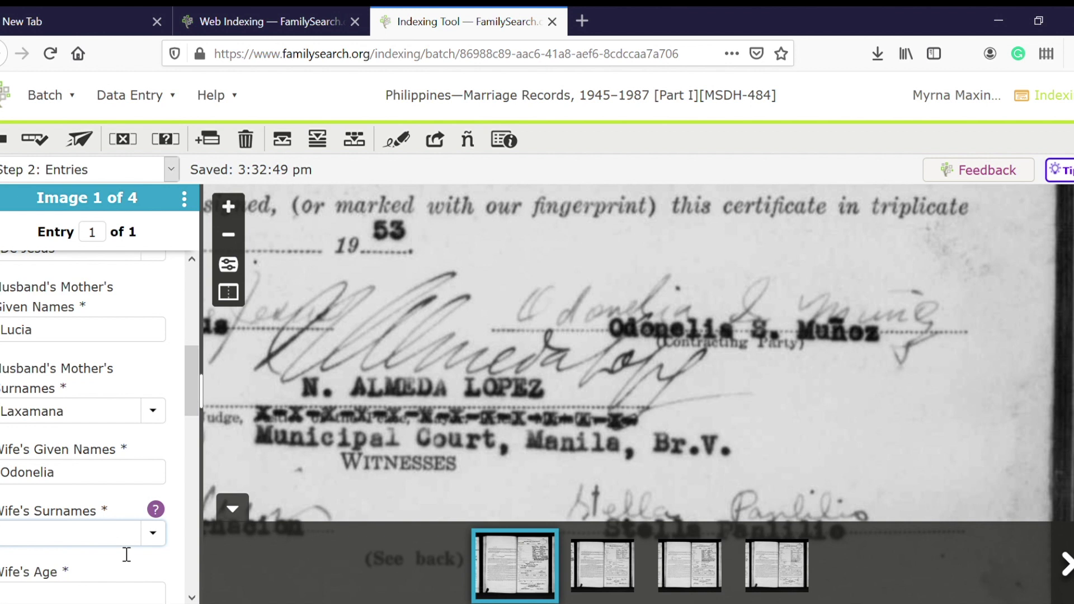
{"action": "type", "text": "Mu"}
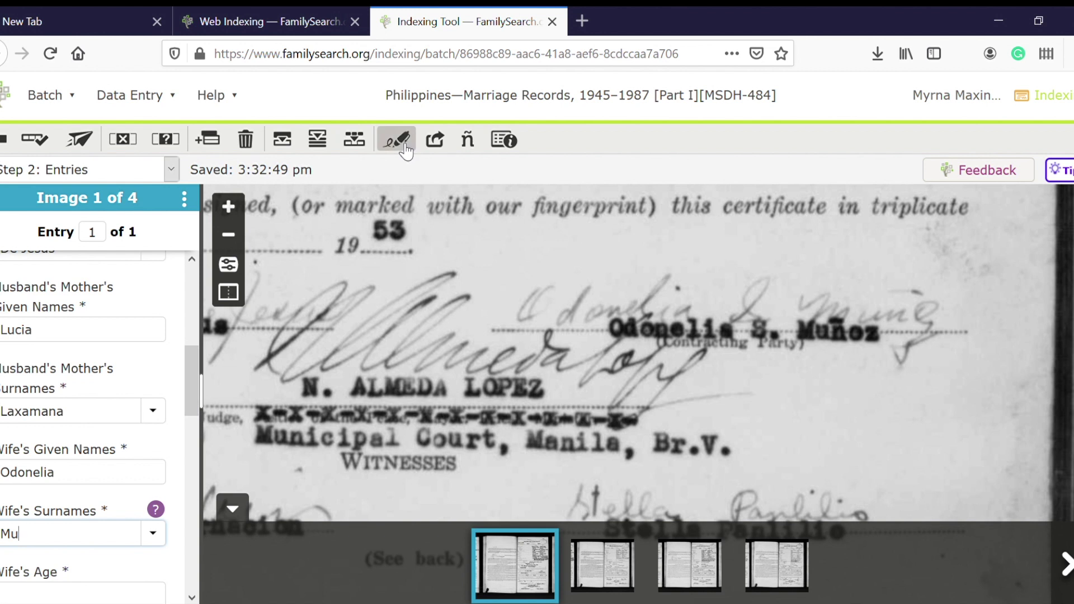
{"action": "left_click", "coordinate": [469, 141]}
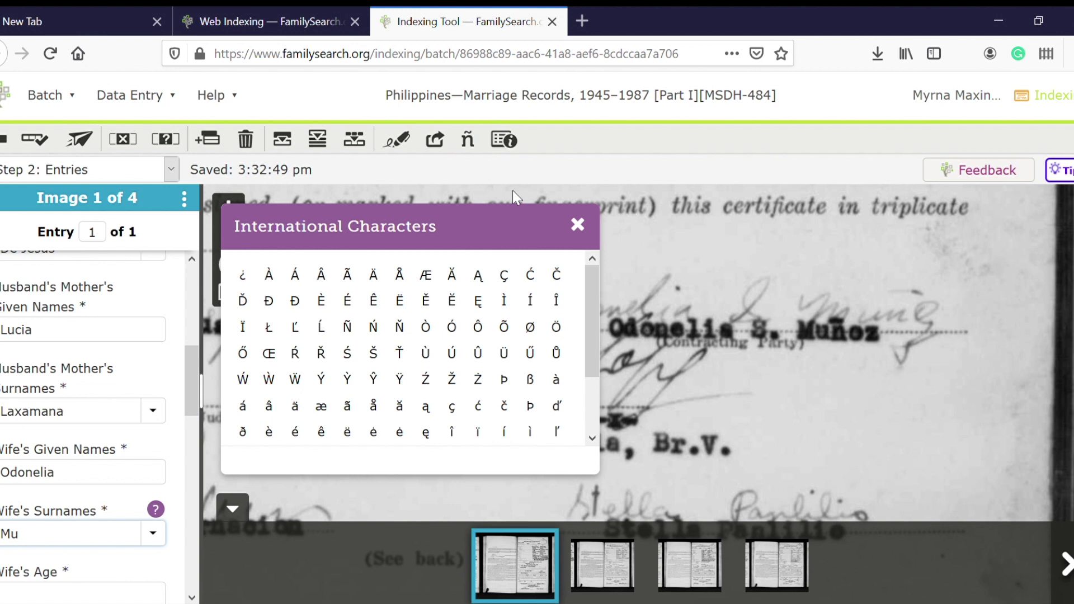
{"action": "left_click_drag", "start_coordinate": [590, 315], "coordinate": [585, 377]}
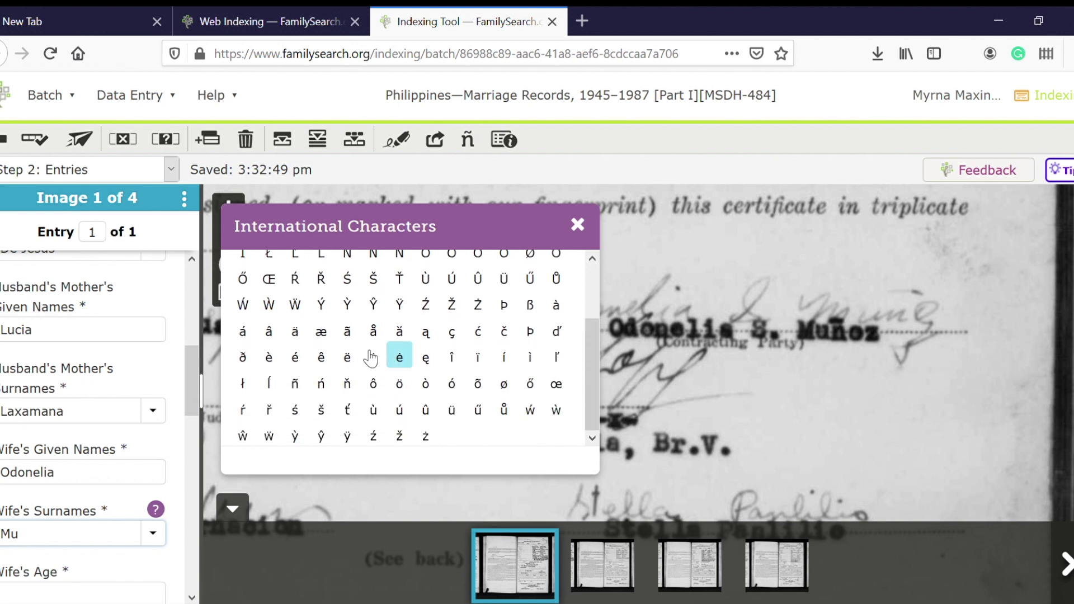
{"action": "left_click", "coordinate": [304, 390]}
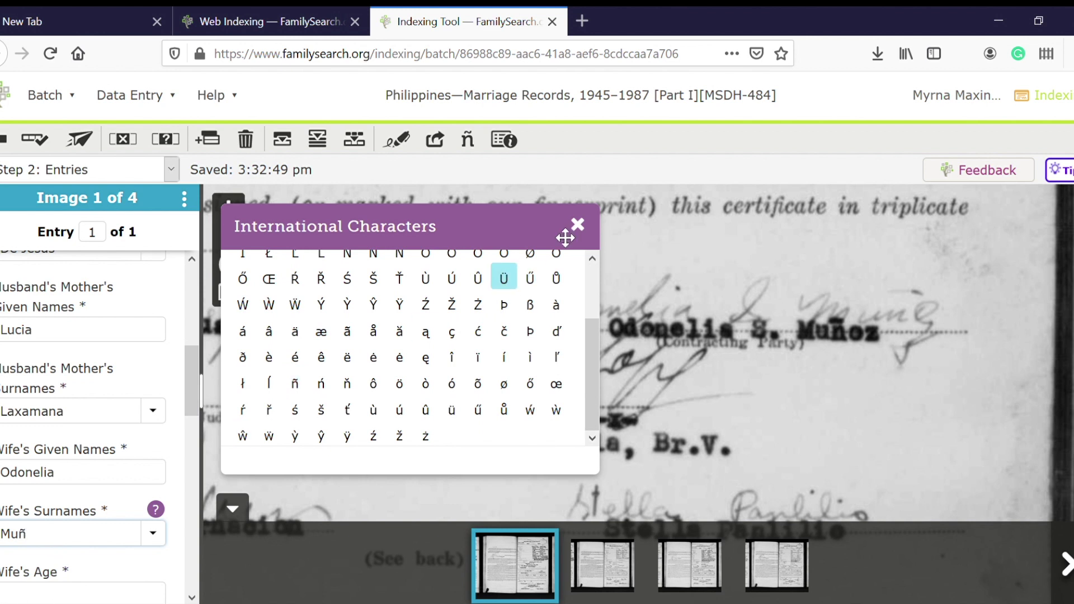
{"action": "left_click", "coordinate": [577, 224]}
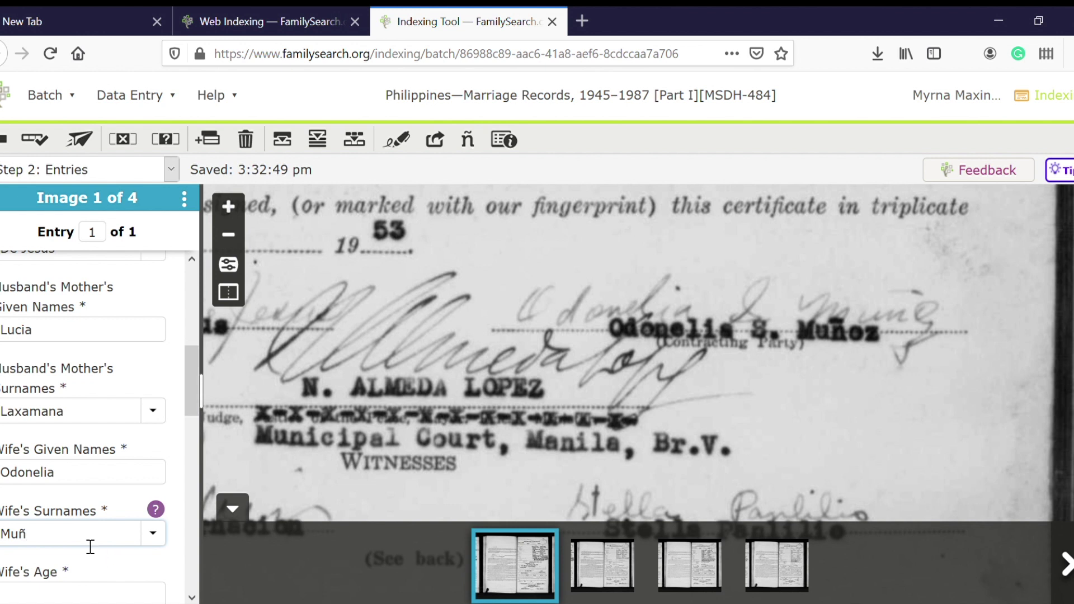
{"action": "type", "text": "oz"}
- Find the wife's age in the Wife column of the contract and set Wife's Age to 23
{"action": "key", "text": "Tab"}
{"action": "scroll", "coordinate": [752, 227], "scroll_direction": "up", "scroll_amount": 5}
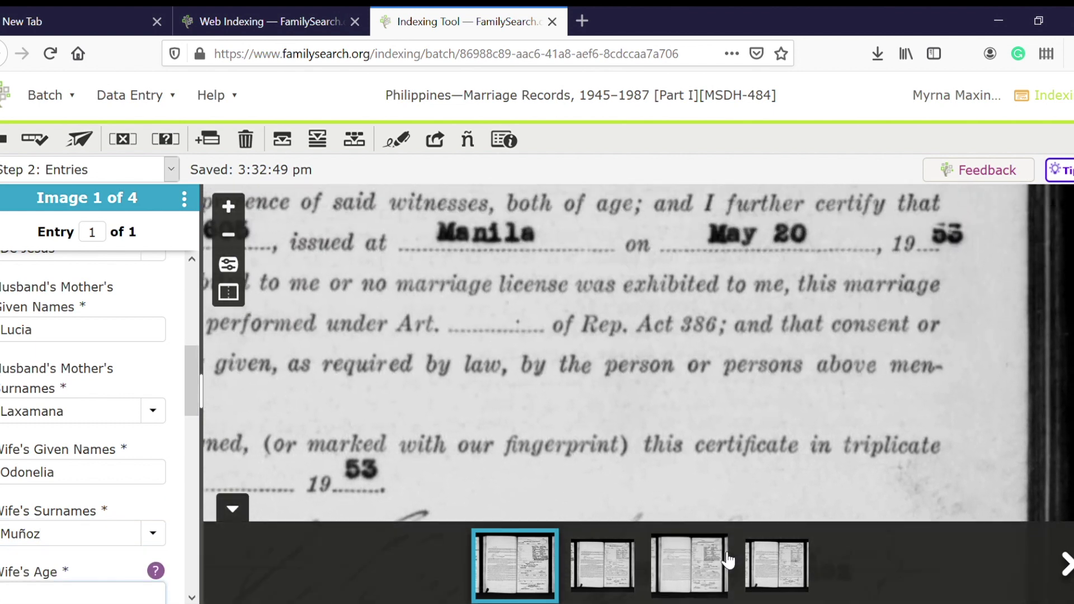
{"action": "scroll", "coordinate": [758, 275], "scroll_direction": "up", "scroll_amount": 10}
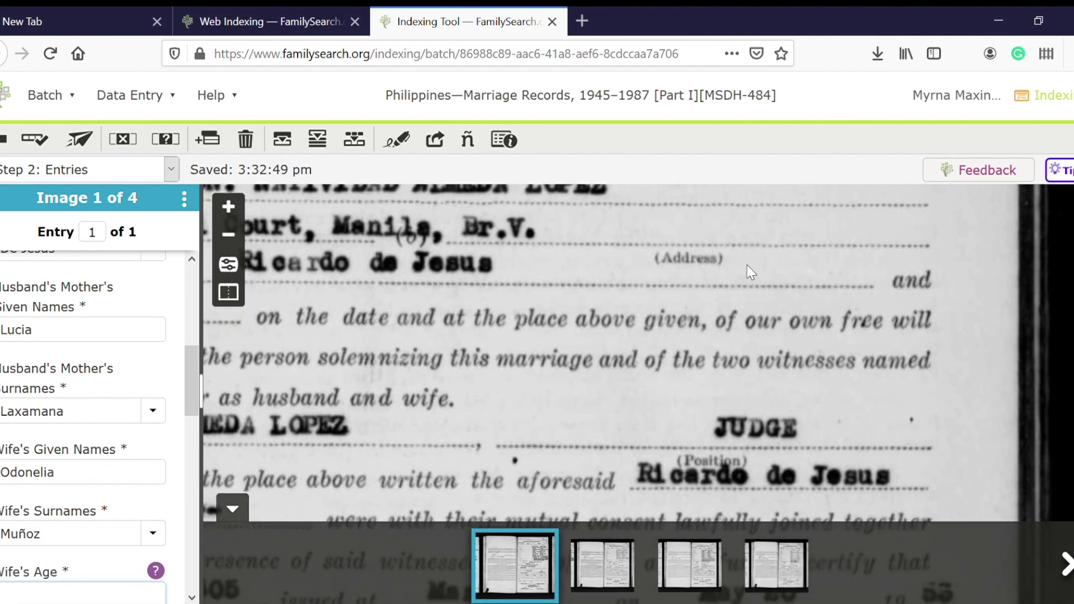
{"action": "scroll", "coordinate": [719, 285], "scroll_direction": "up", "scroll_amount": 8}
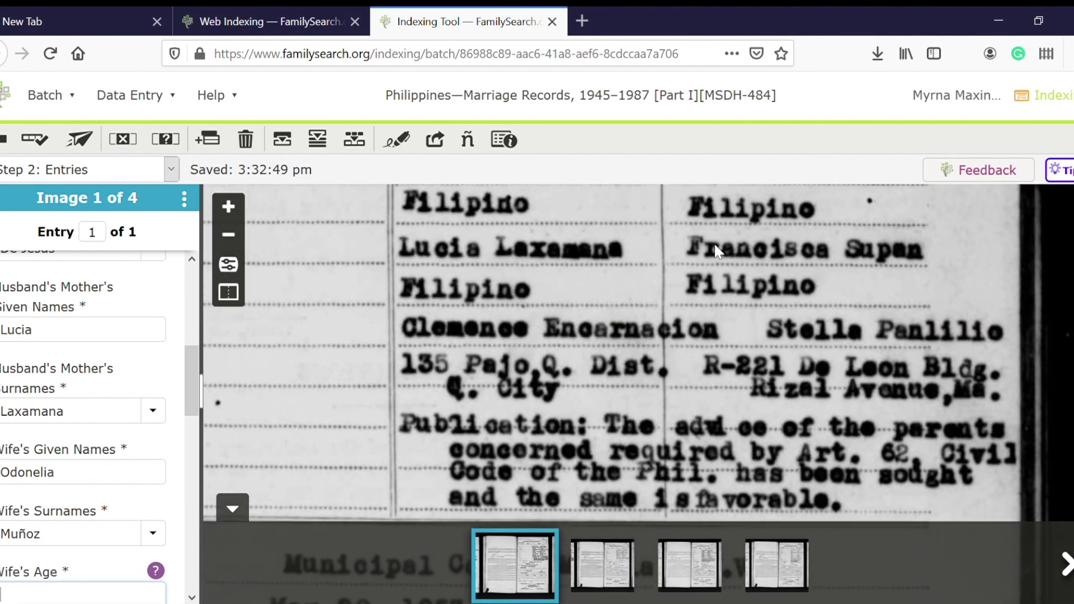
{"action": "scroll", "coordinate": [672, 333], "scroll_direction": "up", "scroll_amount": 5}
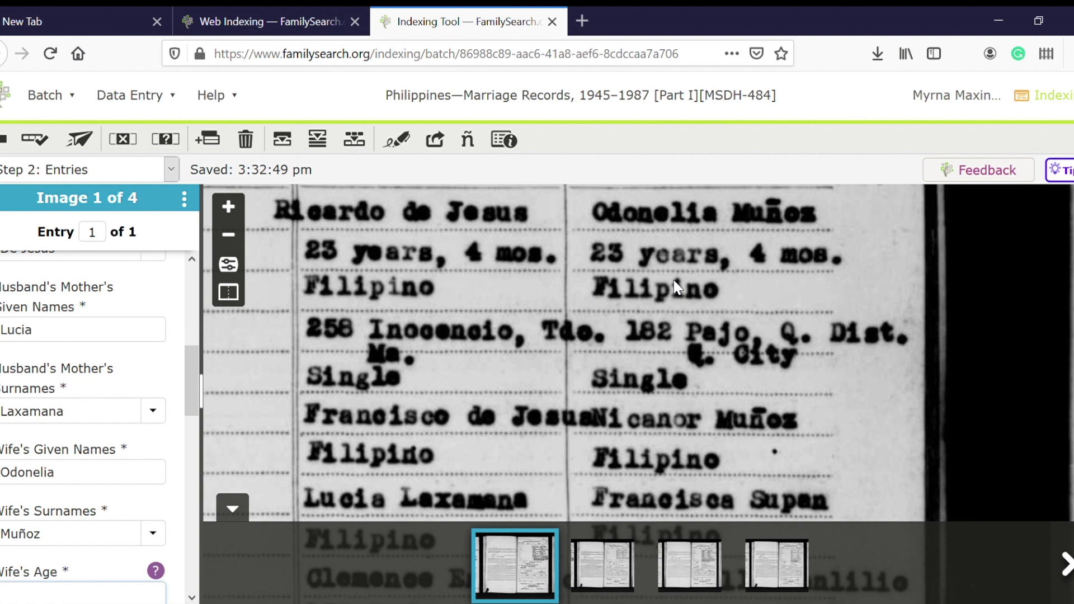
{"action": "type", "text": "23"}
- Enter the wife's father's given name from the contract and fill in his surname with the matching suggested entry
{"action": "left_click_drag", "start_coordinate": [194, 392], "coordinate": [197, 454]}
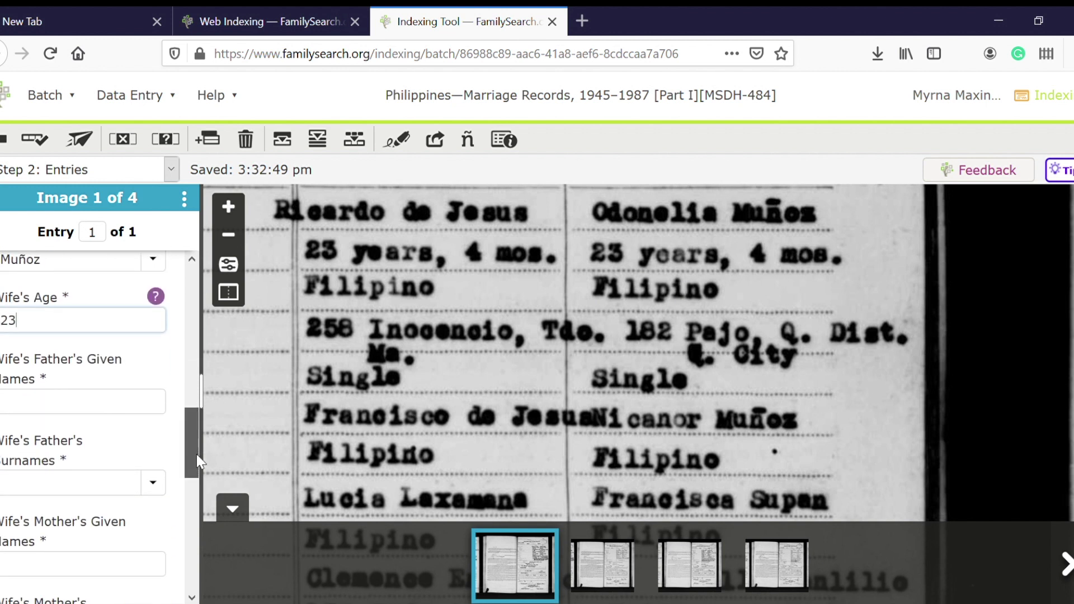
{"action": "left_click", "coordinate": [131, 414]}
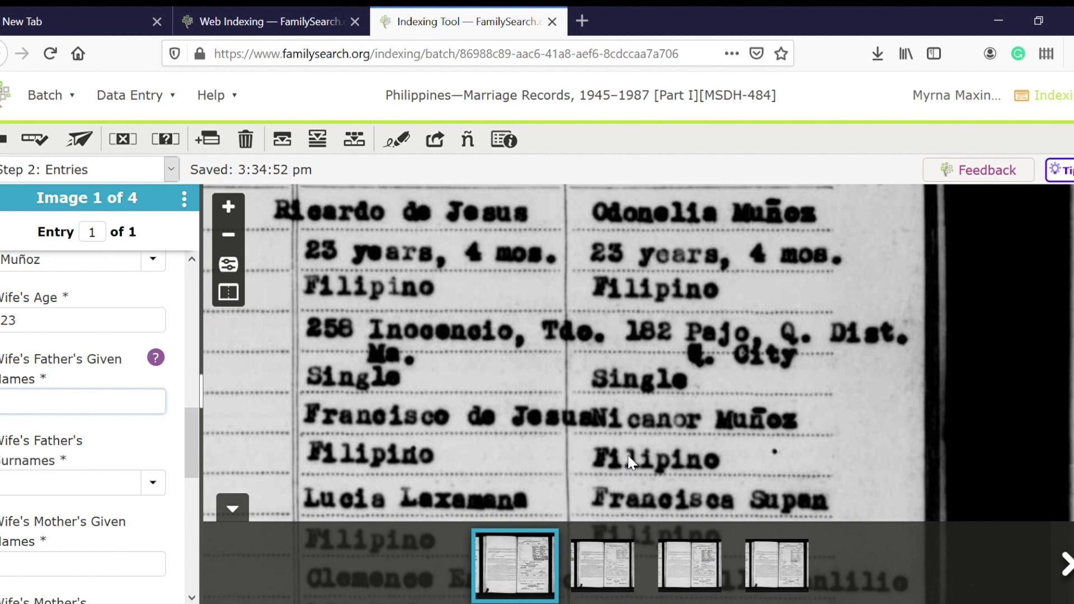
{"action": "type", "text": "Nicanor"}
{"action": "key", "text": "Tab"}
{"action": "type", "text": "M"}
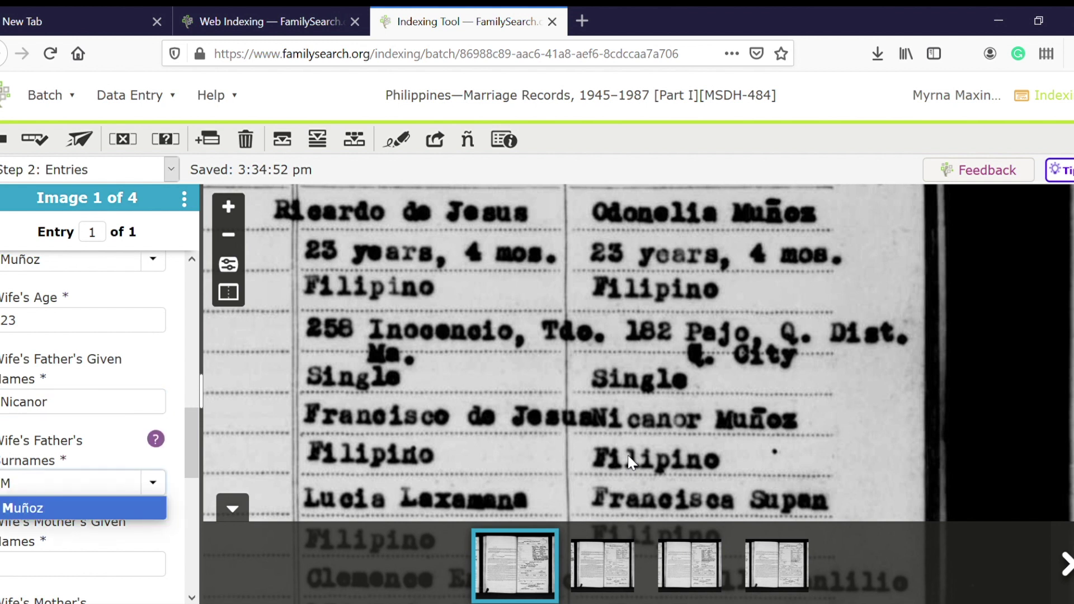
{"action": "left_click", "coordinate": [110, 510]}
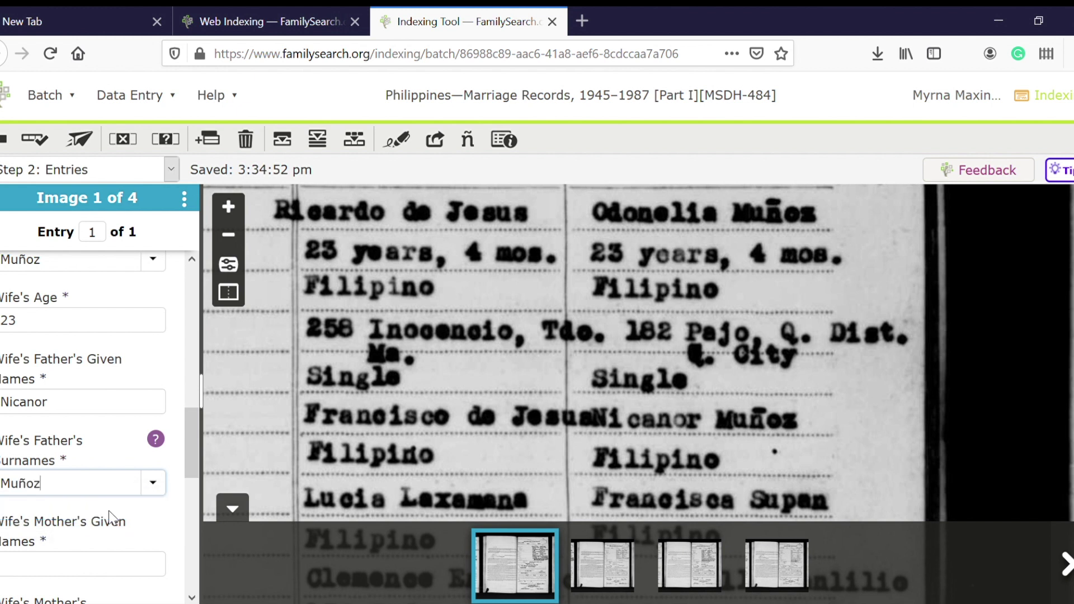
- Enter the wife's mother's given name and surname from the Wife column of the contract
{"action": "left_click", "coordinate": [123, 564]}
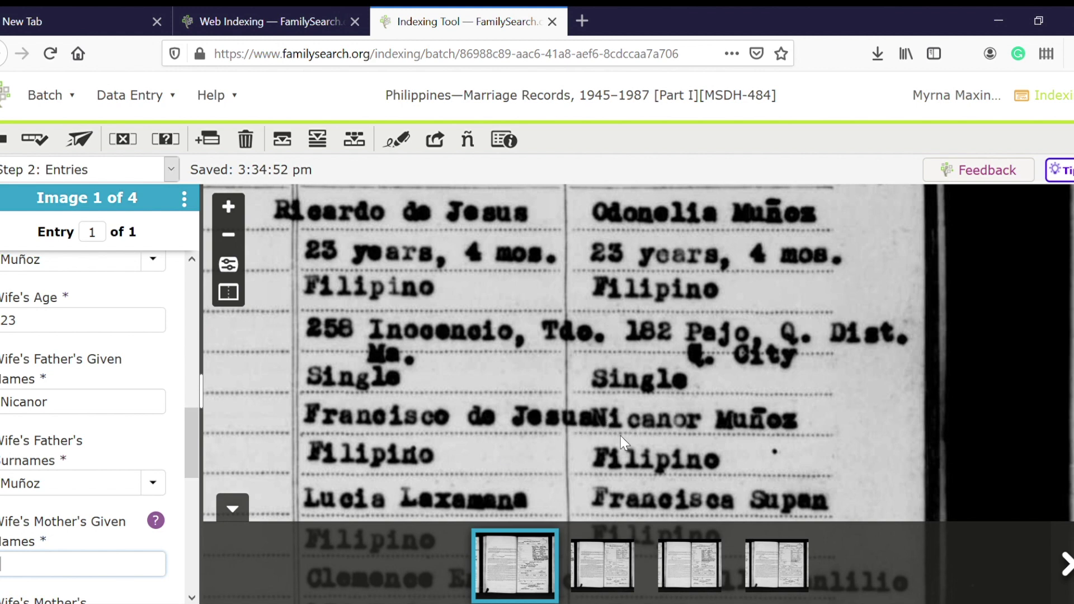
{"action": "left_click_drag", "start_coordinate": [620, 435], "coordinate": [636, 314]}
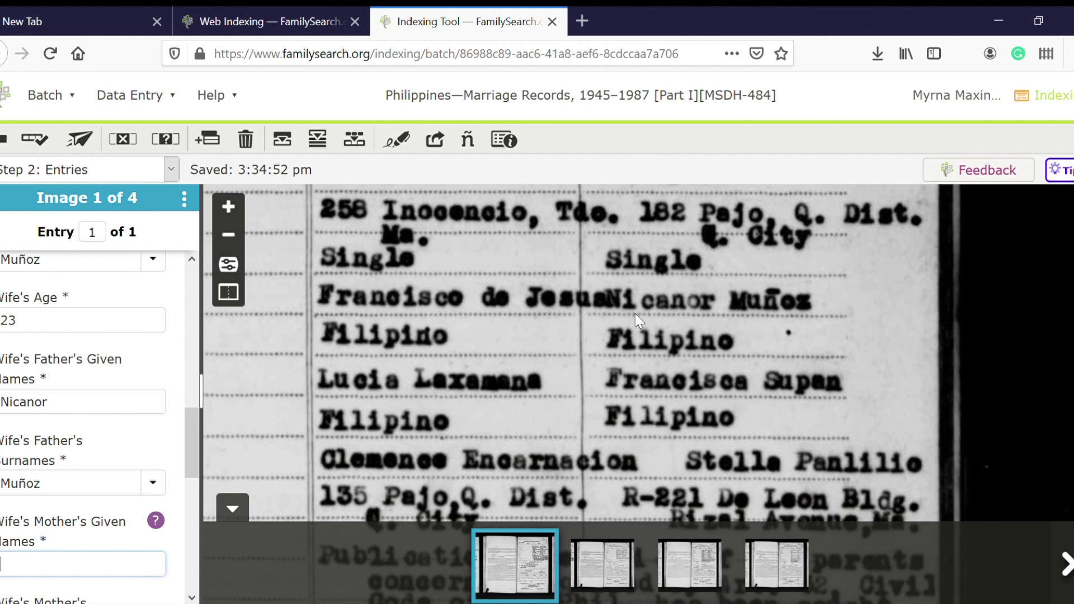
{"action": "type", "text": "Francisca"}
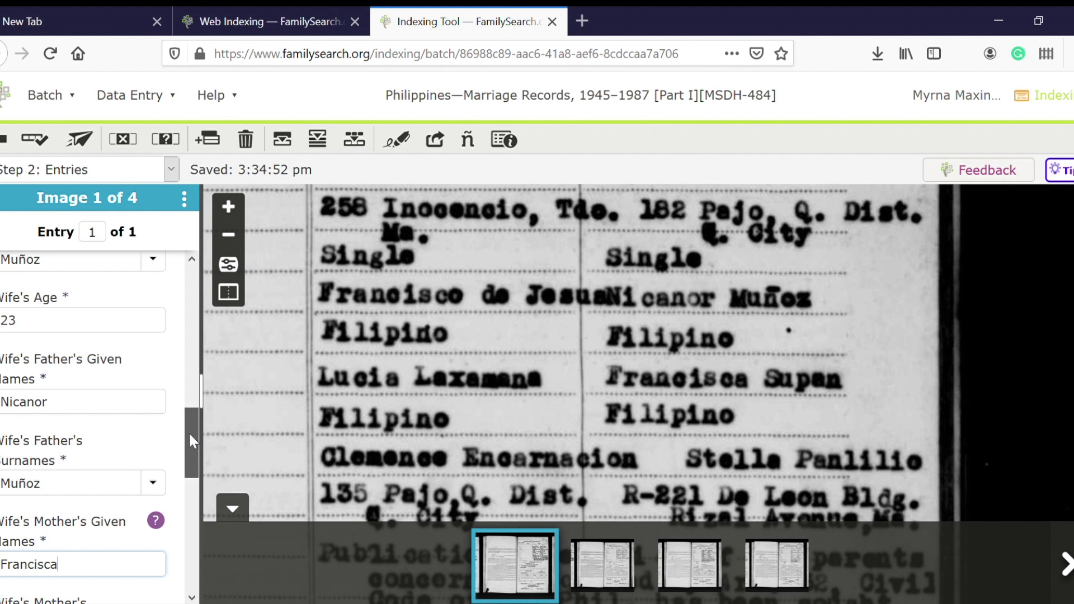
{"action": "left_click_drag", "start_coordinate": [190, 431], "coordinate": [190, 493]}
{"action": "left_click", "coordinate": [120, 384]}
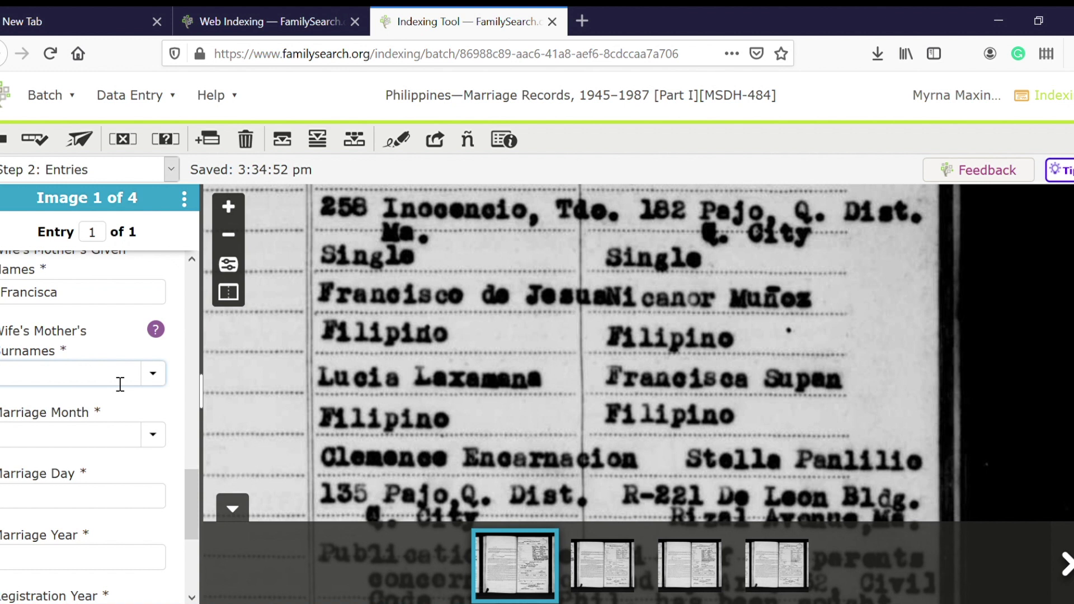
{"action": "type", "text": "Supan"}
- Read the Marriage Month field help, find the marriage date on the contract, and set the Marriage Month to May
{"action": "left_click", "coordinate": [138, 439]}
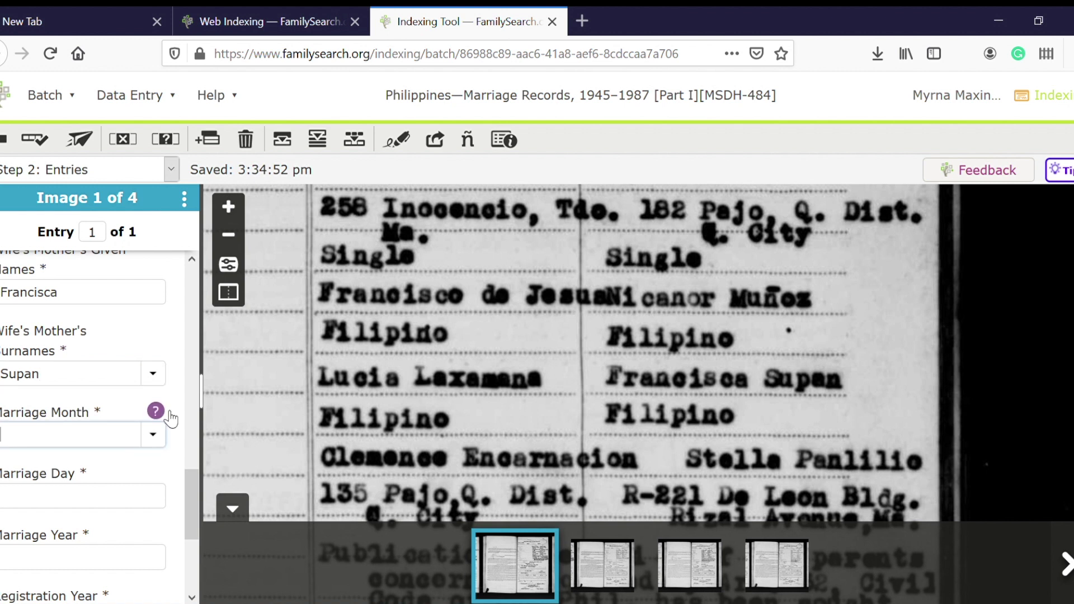
{"action": "left_click", "coordinate": [157, 412]}
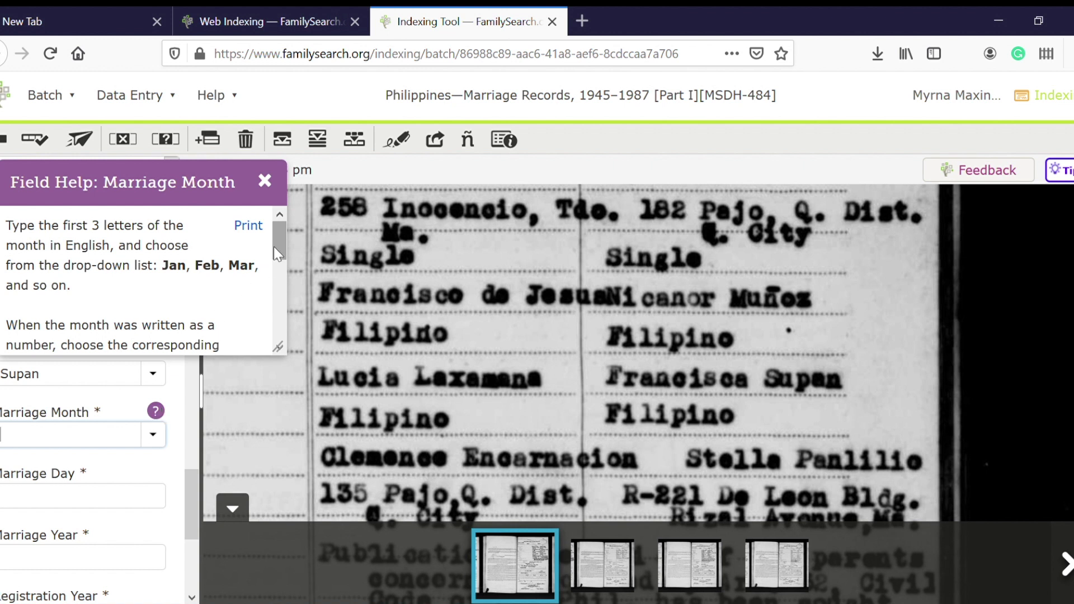
{"action": "left_click_drag", "start_coordinate": [274, 247], "coordinate": [276, 270]}
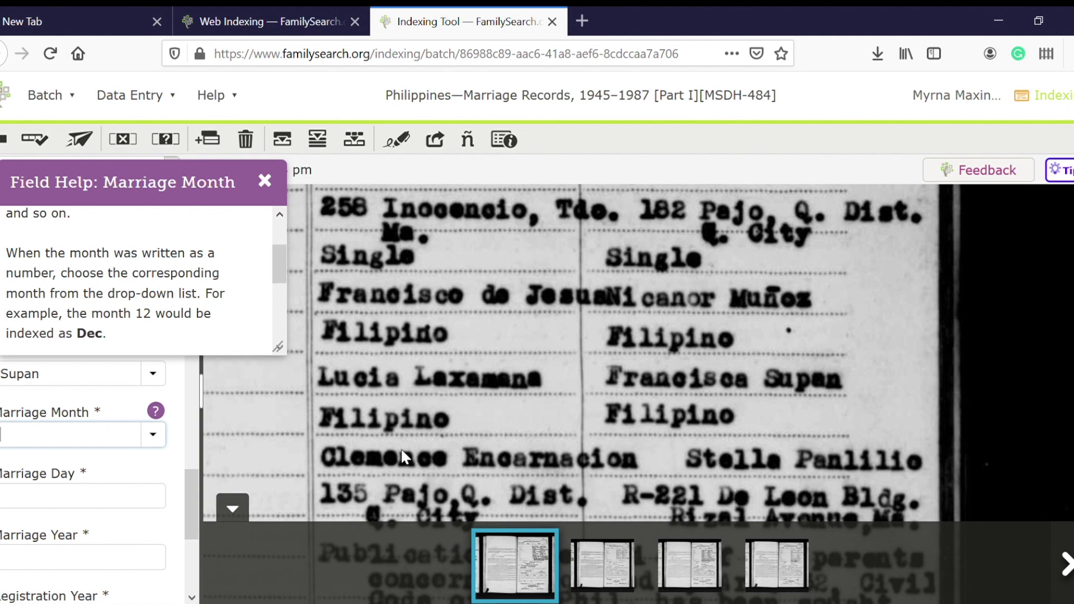
{"action": "scroll", "coordinate": [403, 459], "scroll_direction": "down", "scroll_amount": 5}
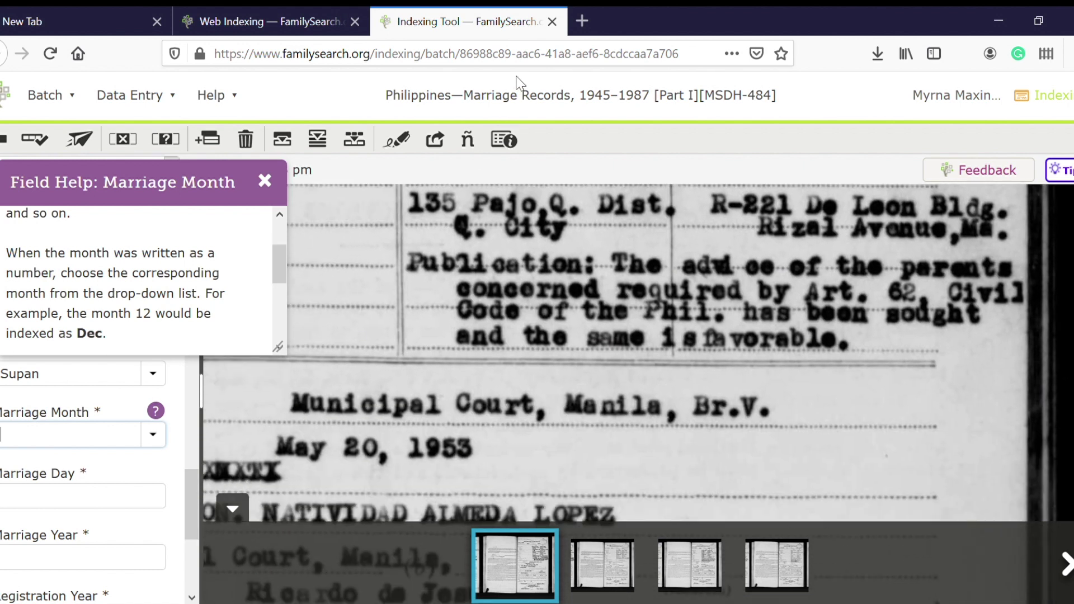
{"action": "left_click_drag", "start_coordinate": [459, 444], "coordinate": [328, 297]}
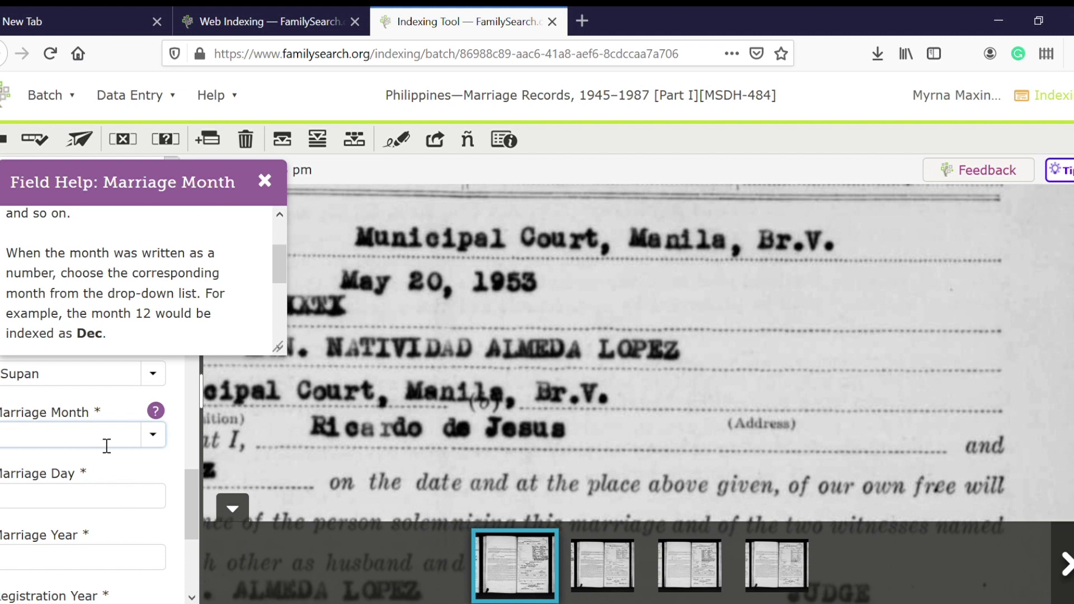
{"action": "type", "text": "may"}
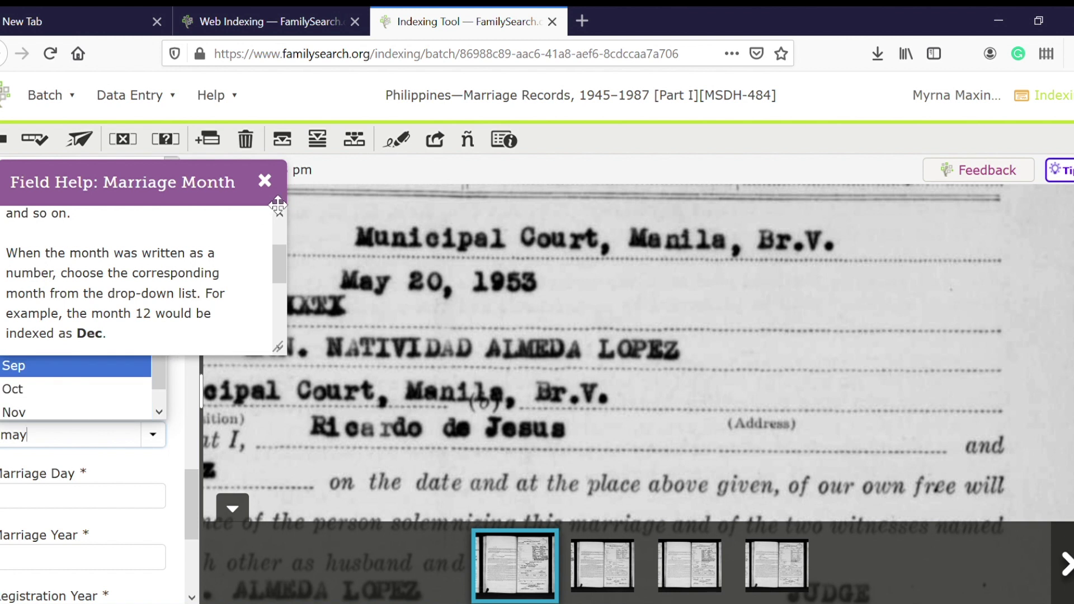
{"action": "left_click", "coordinate": [274, 180]}
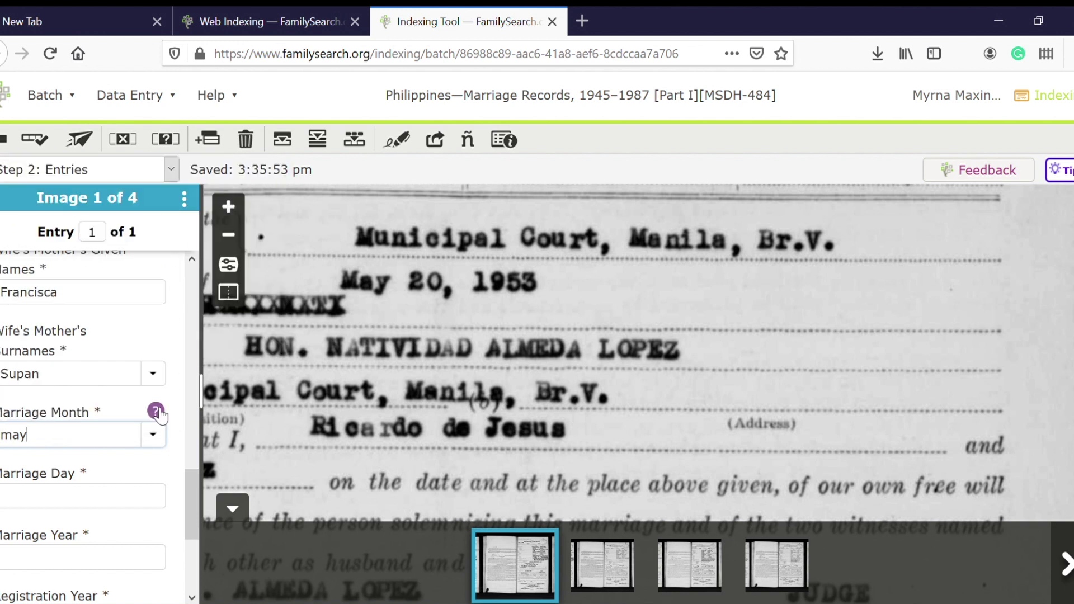
{"action": "left_click", "coordinate": [18, 444]}
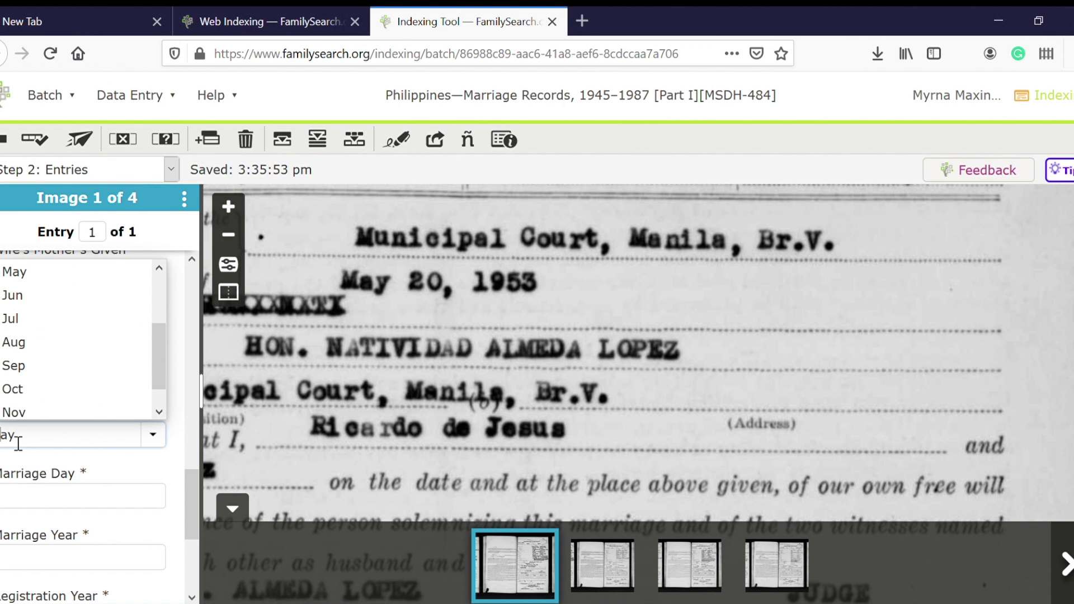
{"action": "key", "text": "Down"}
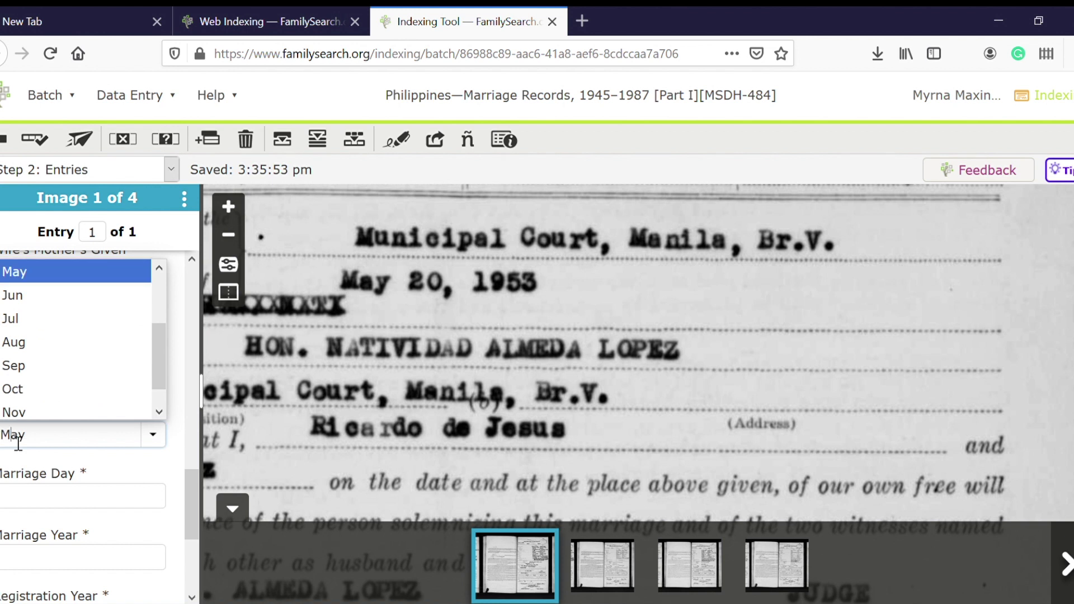
- Read the Marriage Day field help and set the Marriage Day to 20
{"action": "left_click", "coordinate": [101, 507]}
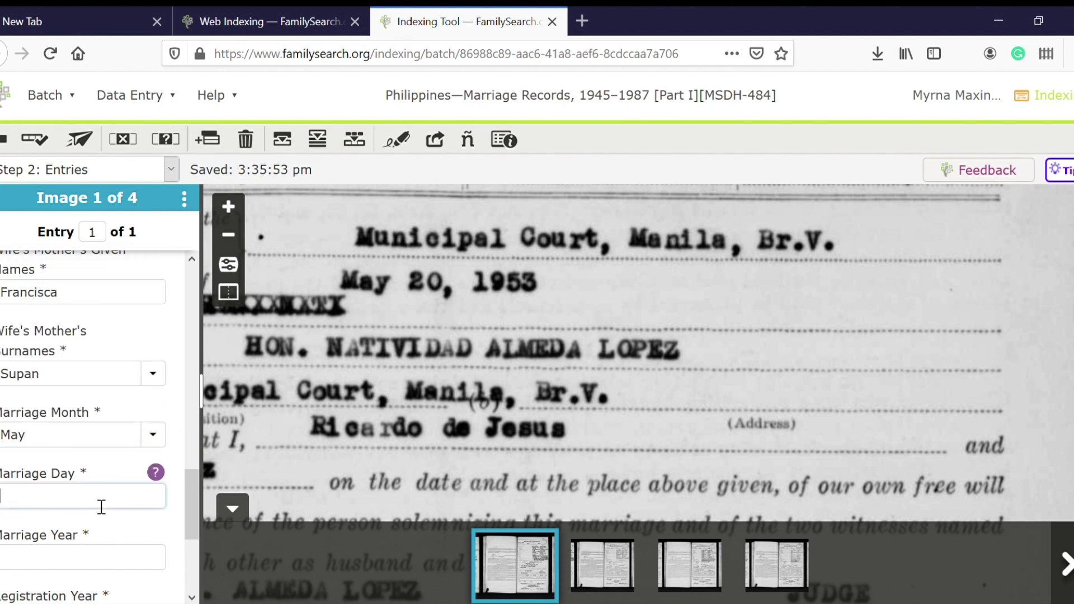
{"action": "left_click", "coordinate": [160, 477]}
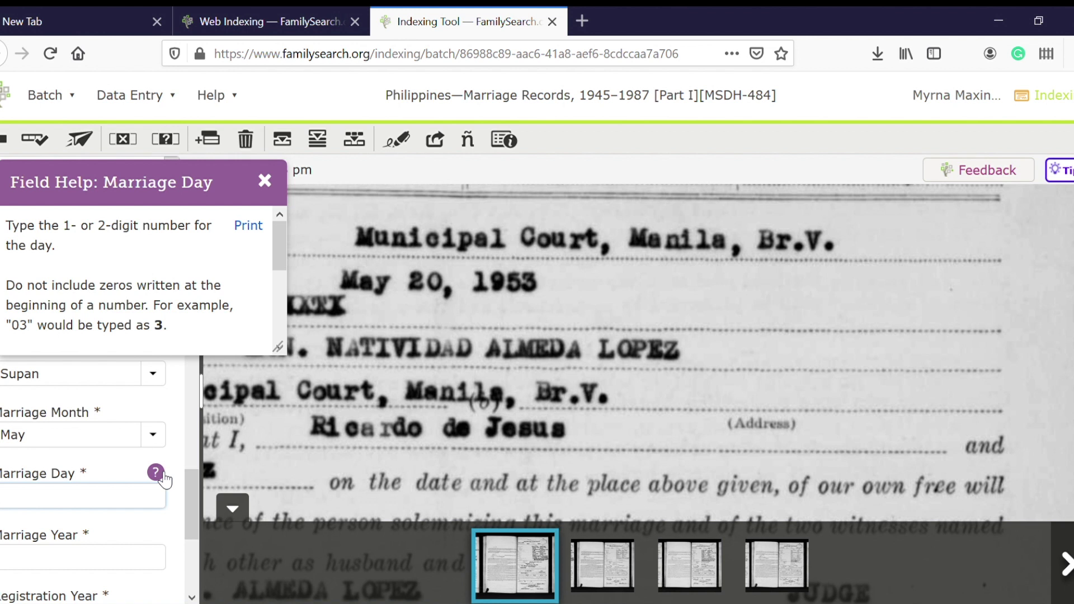
{"action": "left_click_drag", "start_coordinate": [277, 246], "coordinate": [278, 288]}
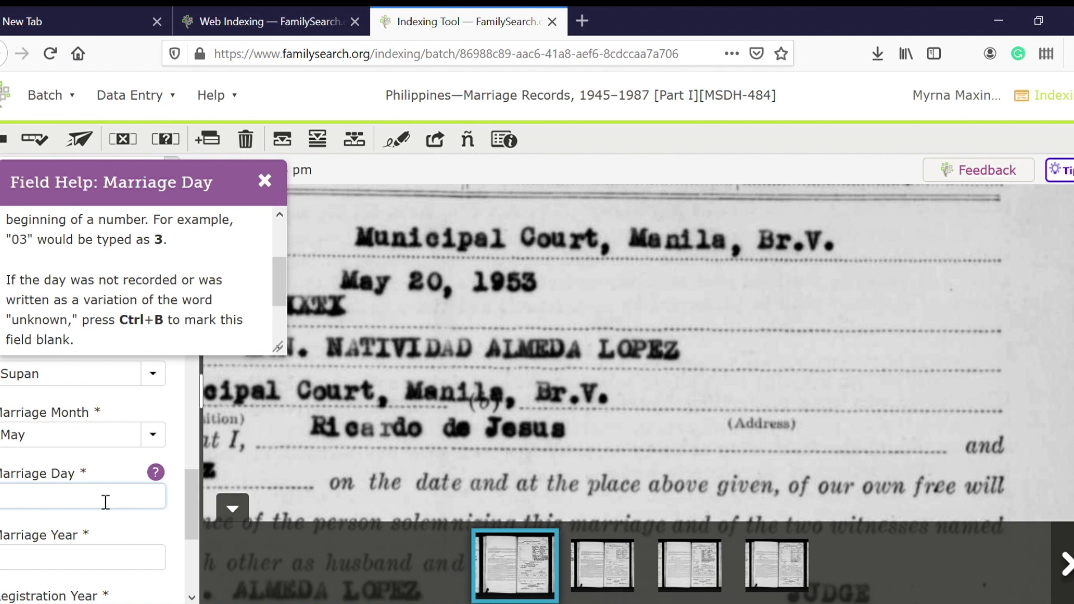
{"action": "type", "text": "20"}
- Read the Marriage Year field help, set the Marriage Year to 1953, and close the help
{"action": "left_click", "coordinate": [114, 567]}
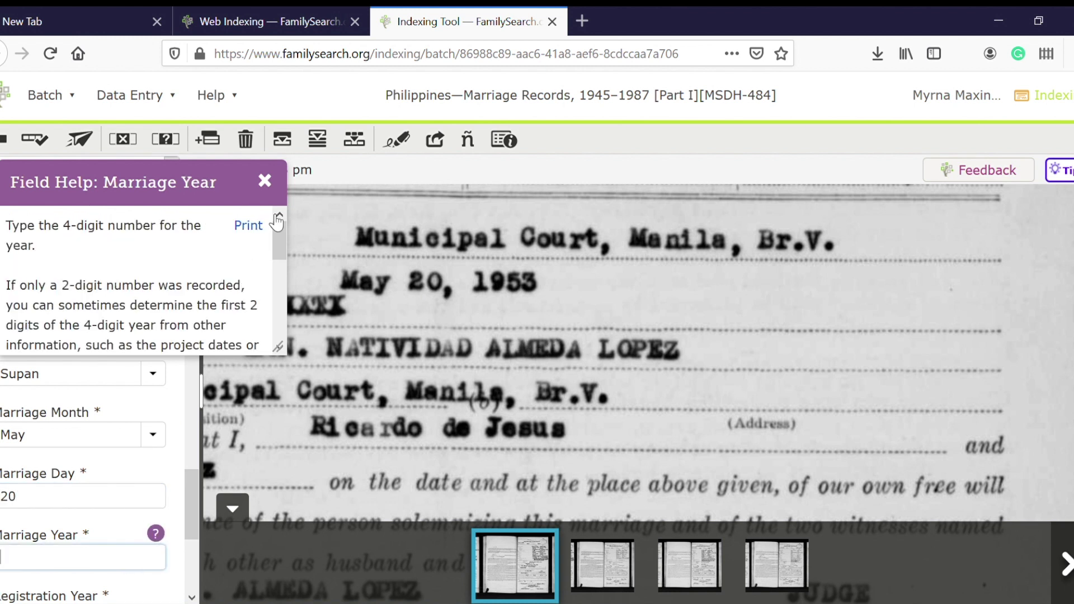
{"action": "left_click", "coordinate": [265, 181]}
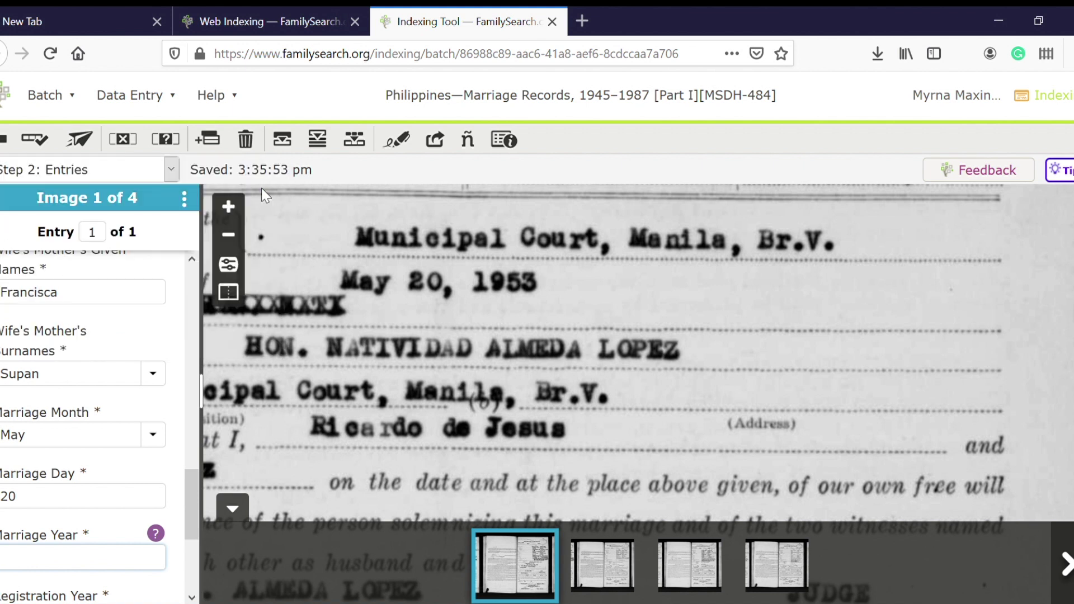
{"action": "left_click", "coordinate": [162, 539]}
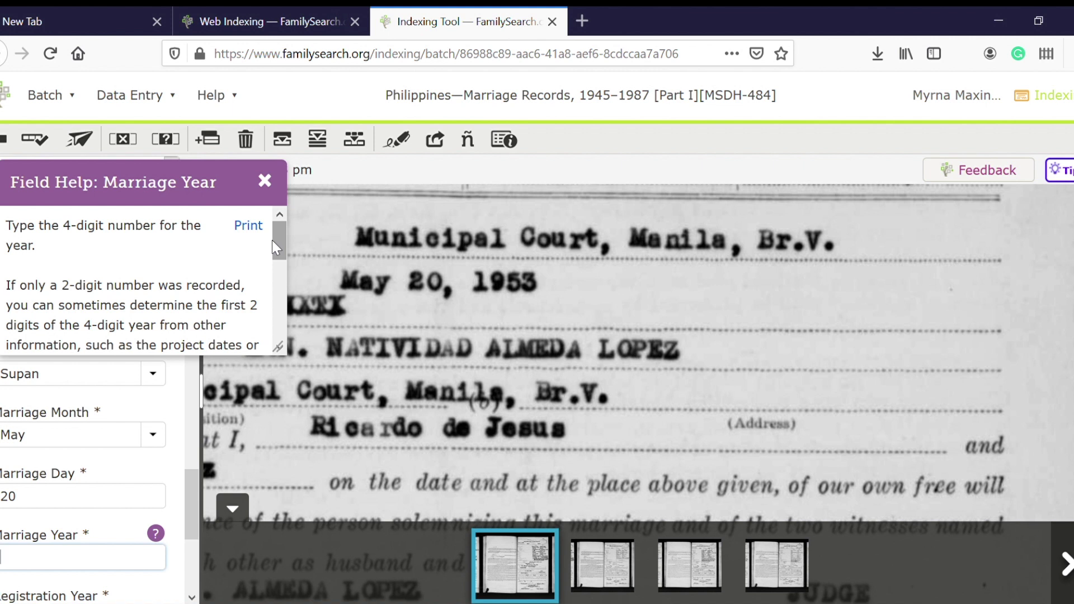
{"action": "left_click_drag", "start_coordinate": [273, 241], "coordinate": [274, 305]}
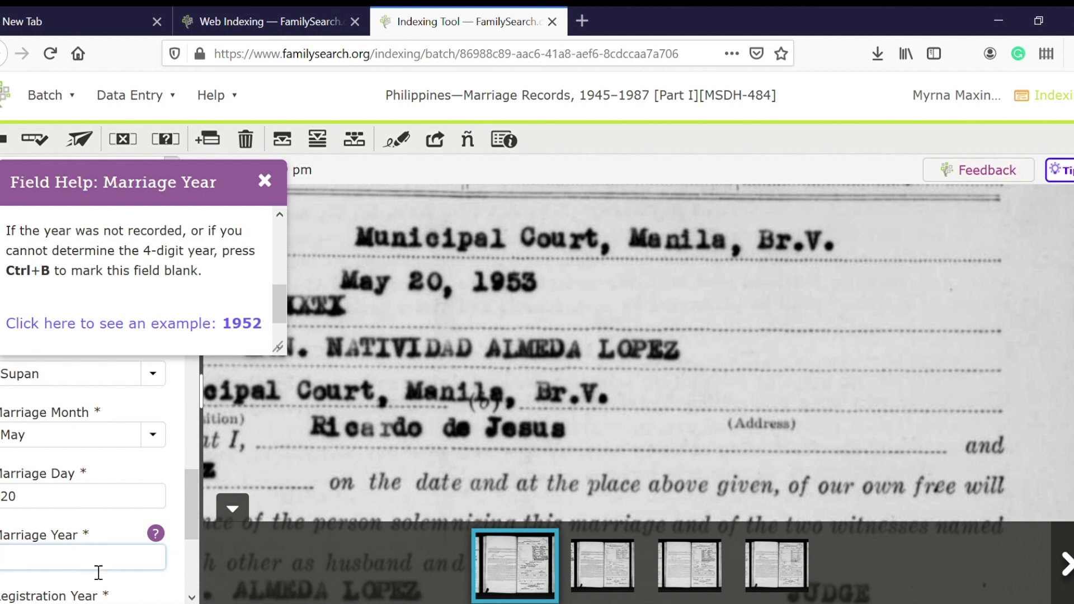
{"action": "type", "text": "1953"}
{"action": "left_click", "coordinate": [265, 181]}
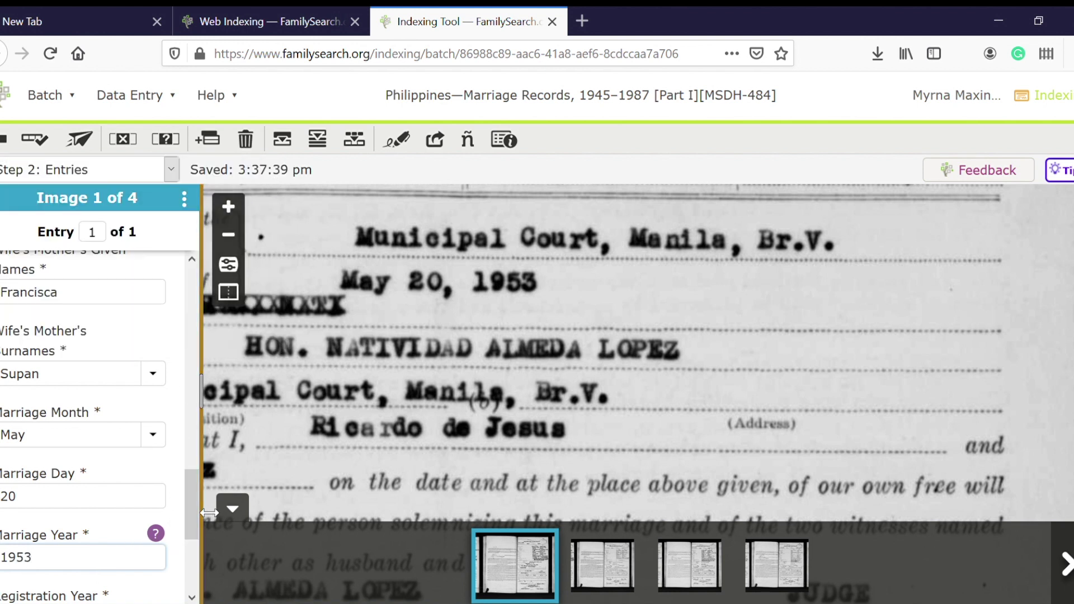
- Find the registration date above the signatures, consult the field help, set the Registration Year to 1953, and go to the next image
{"action": "left_click_drag", "start_coordinate": [189, 499], "coordinate": [187, 552]}
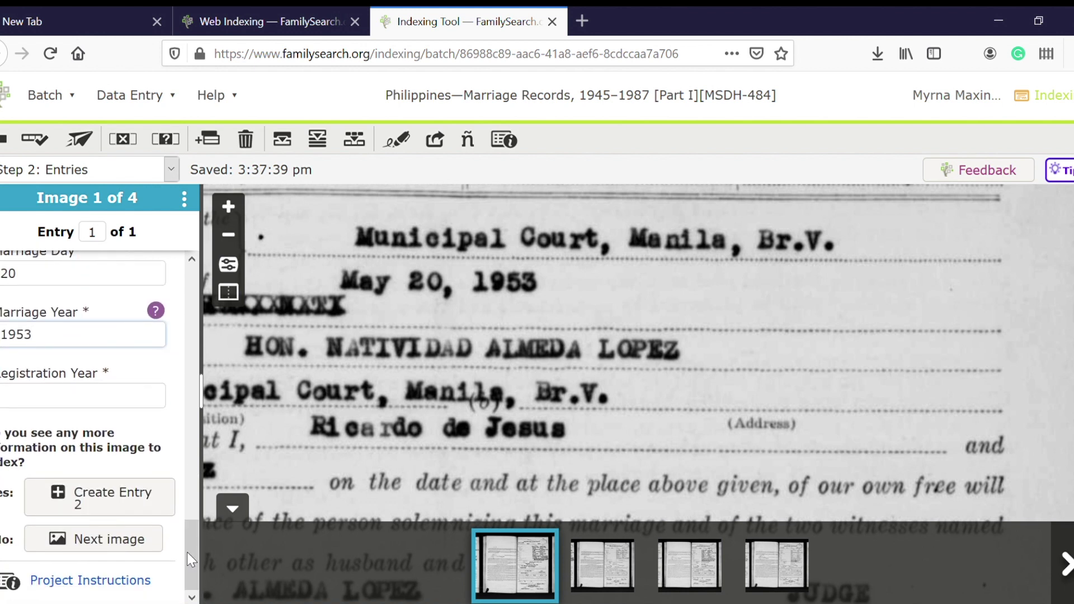
{"action": "left_click", "coordinate": [115, 406]}
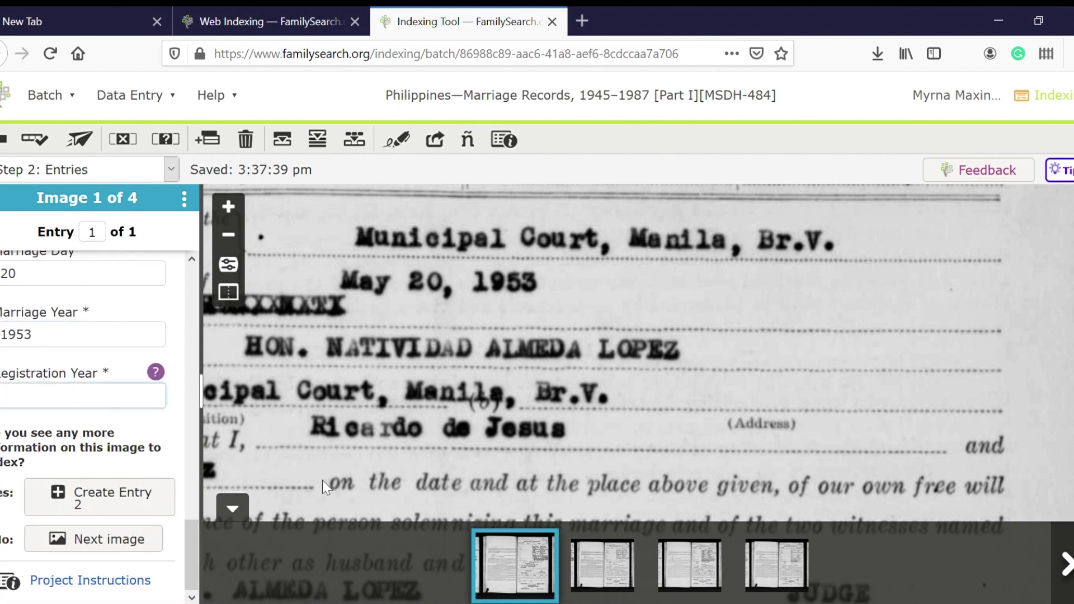
{"action": "scroll", "coordinate": [323, 481], "scroll_direction": "down", "scroll_amount": 5}
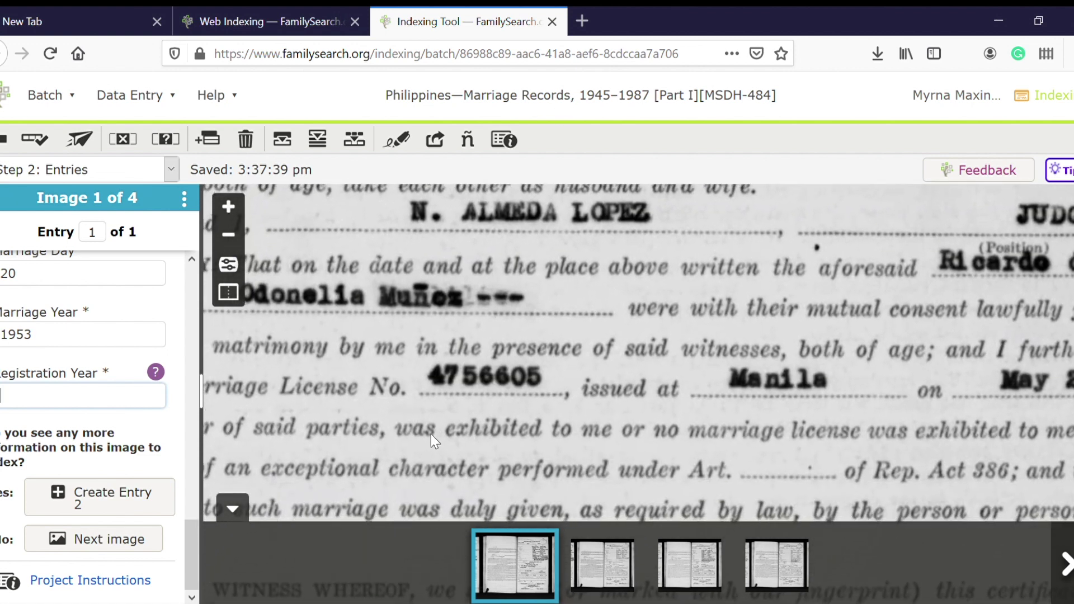
{"action": "scroll", "coordinate": [430, 434], "scroll_direction": "down", "scroll_amount": 5}
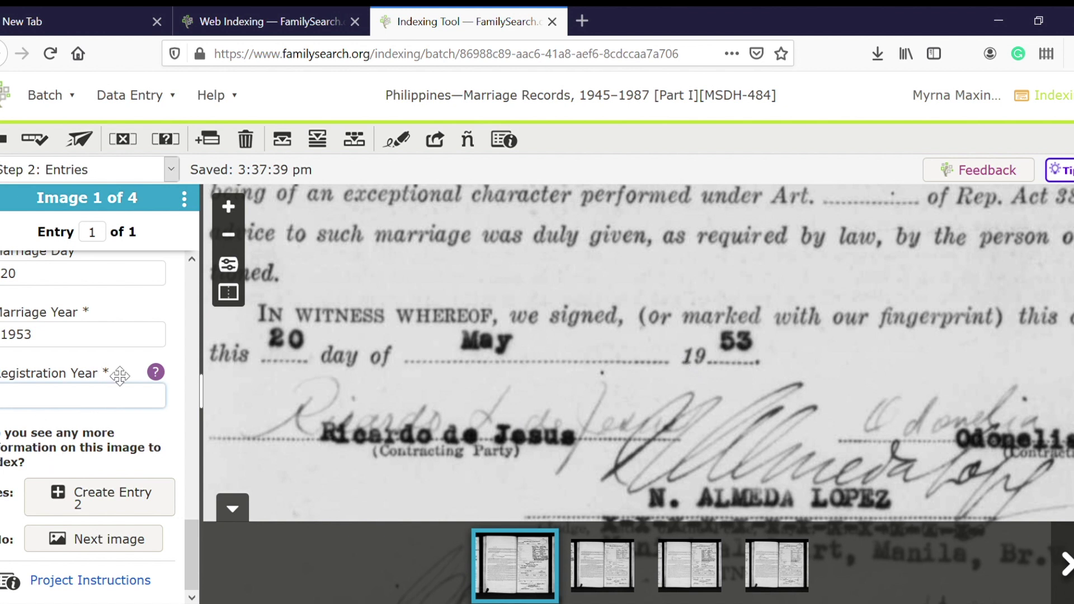
{"action": "left_click", "coordinate": [153, 376]}
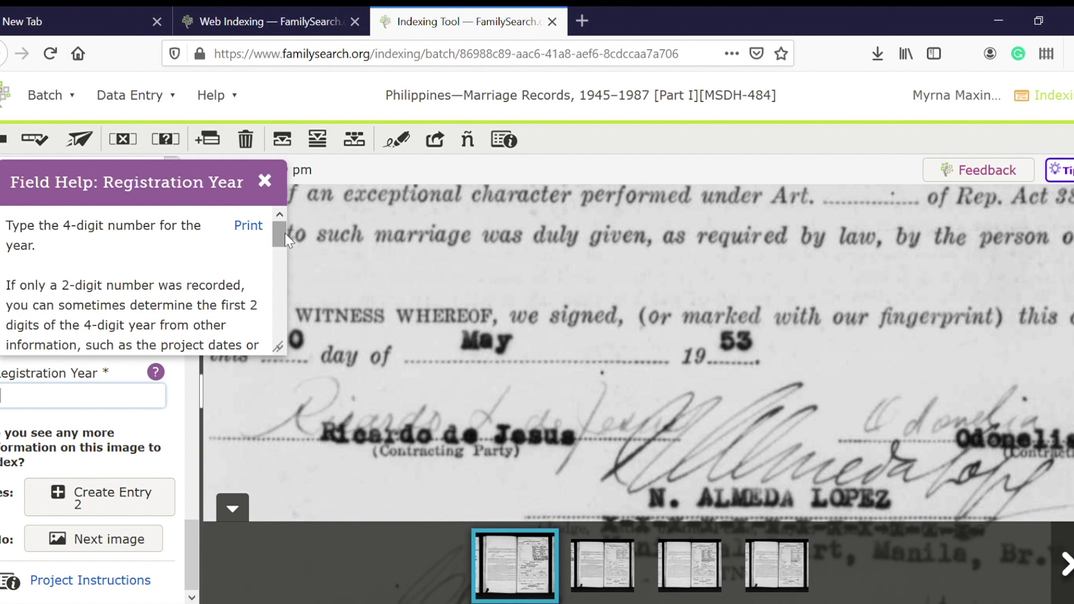
{"action": "mouse_move", "coordinate": [284, 232]}
{"action": "left_mouse_down"}
{"action": "mouse_move", "coordinate": [284, 251]}
{"action": "mouse_move", "coordinate": [284, 235]}
{"action": "left_mouse_up"}
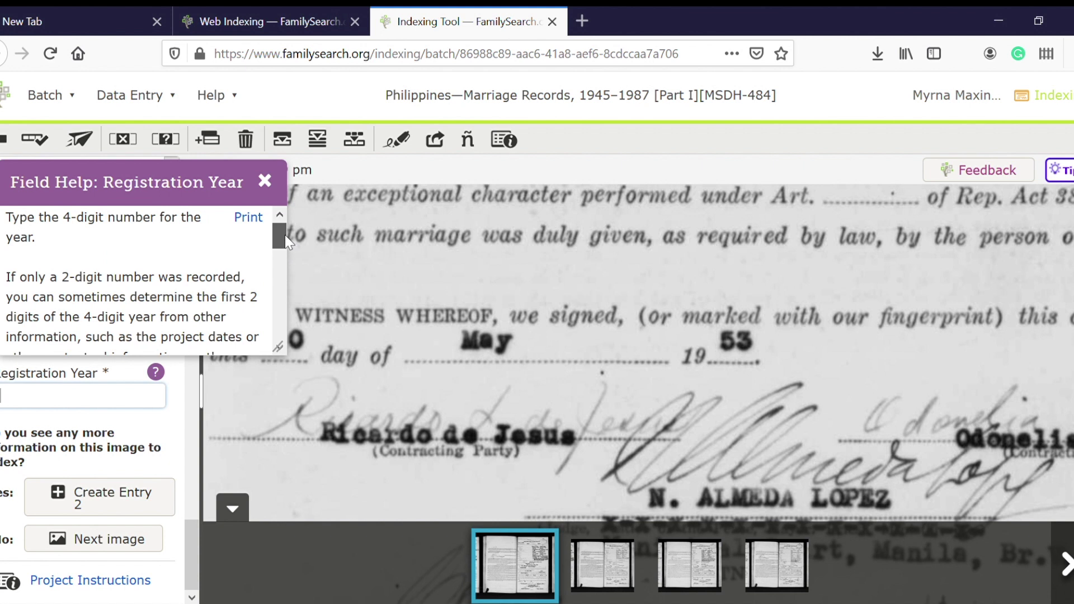
{"action": "left_click_drag", "start_coordinate": [284, 235], "coordinate": [284, 278]}
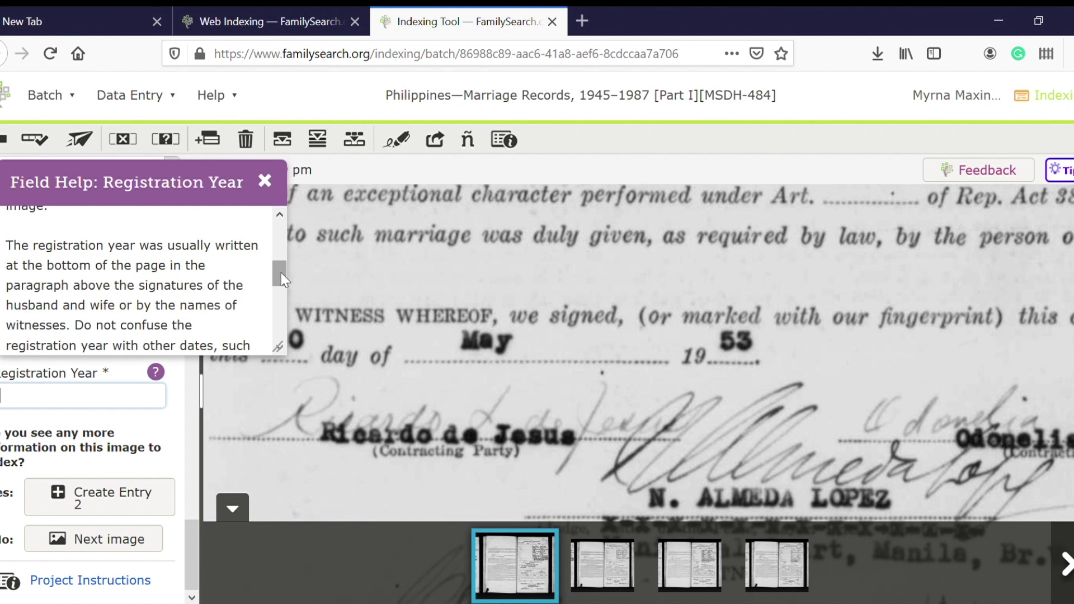
{"action": "left_click_drag", "start_coordinate": [281, 278], "coordinate": [281, 288]}
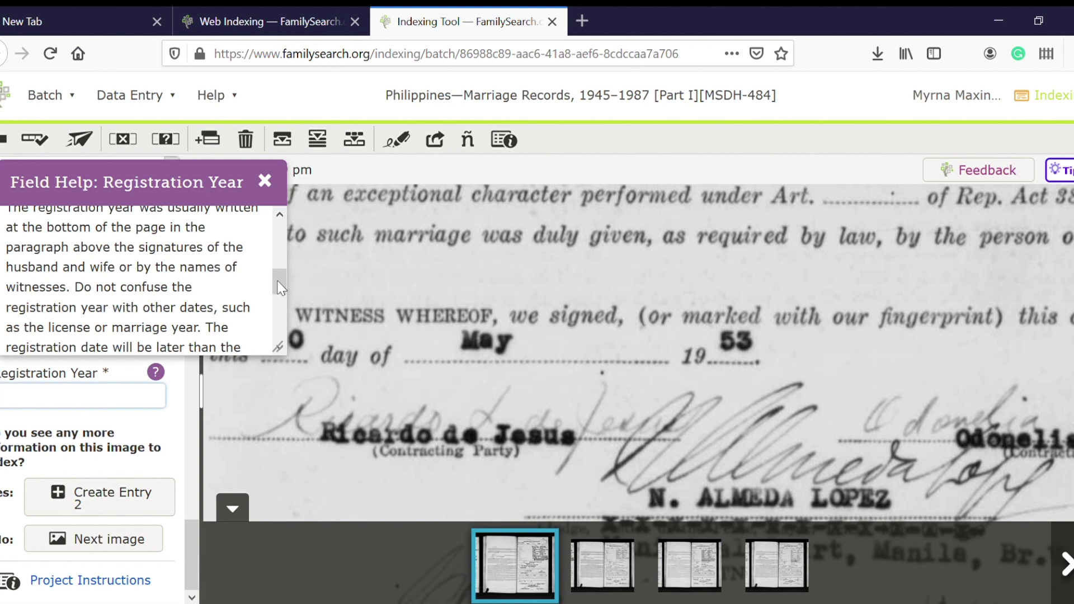
{"action": "left_click_drag", "start_coordinate": [281, 288], "coordinate": [280, 296]}
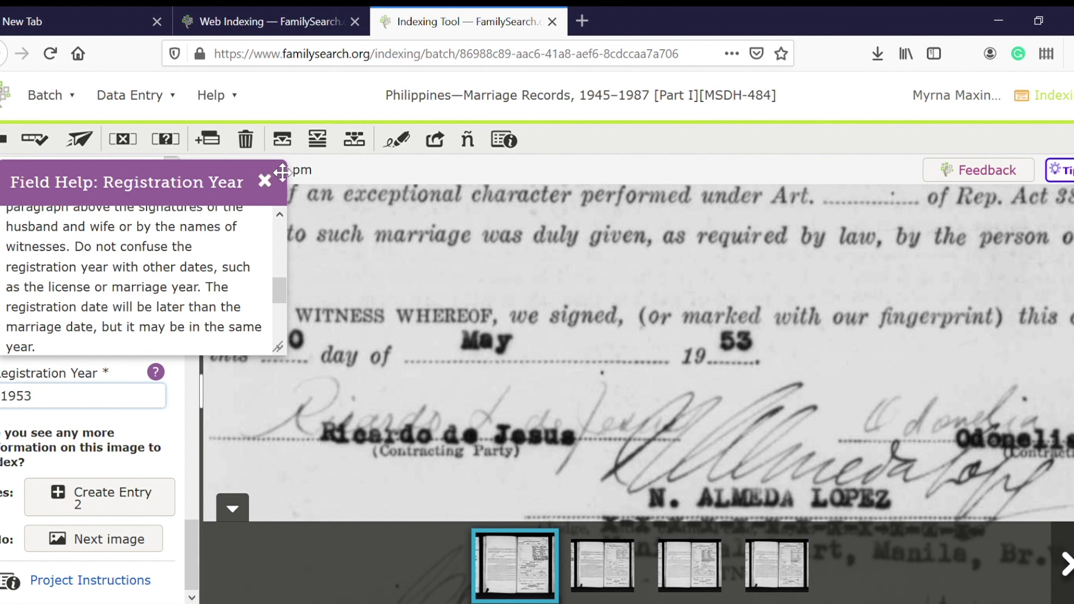
{"action": "left_click", "coordinate": [265, 182]}
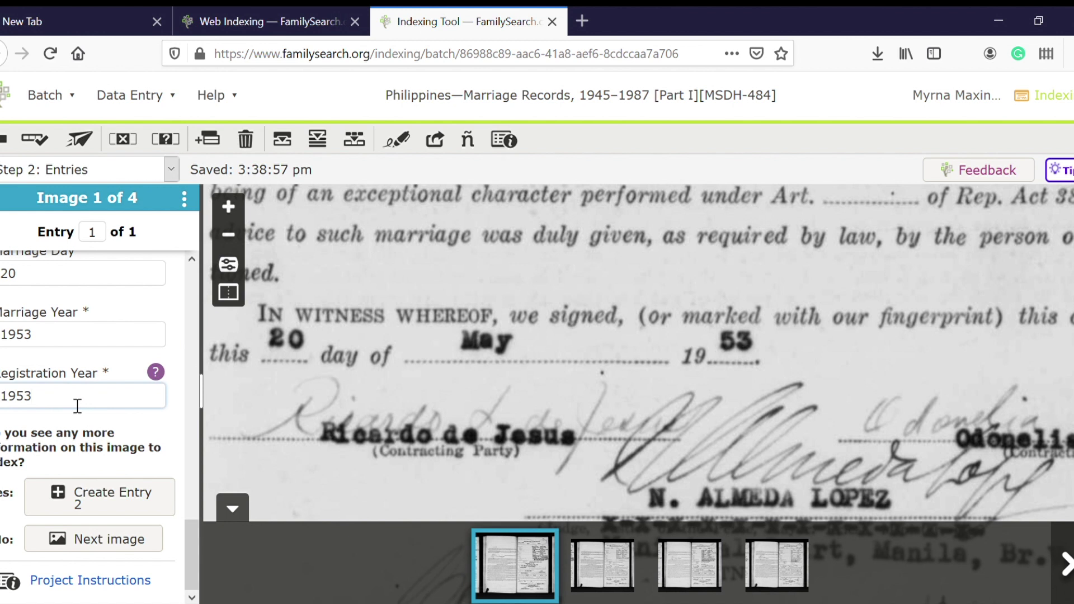
{"action": "left_click", "coordinate": [149, 550]}
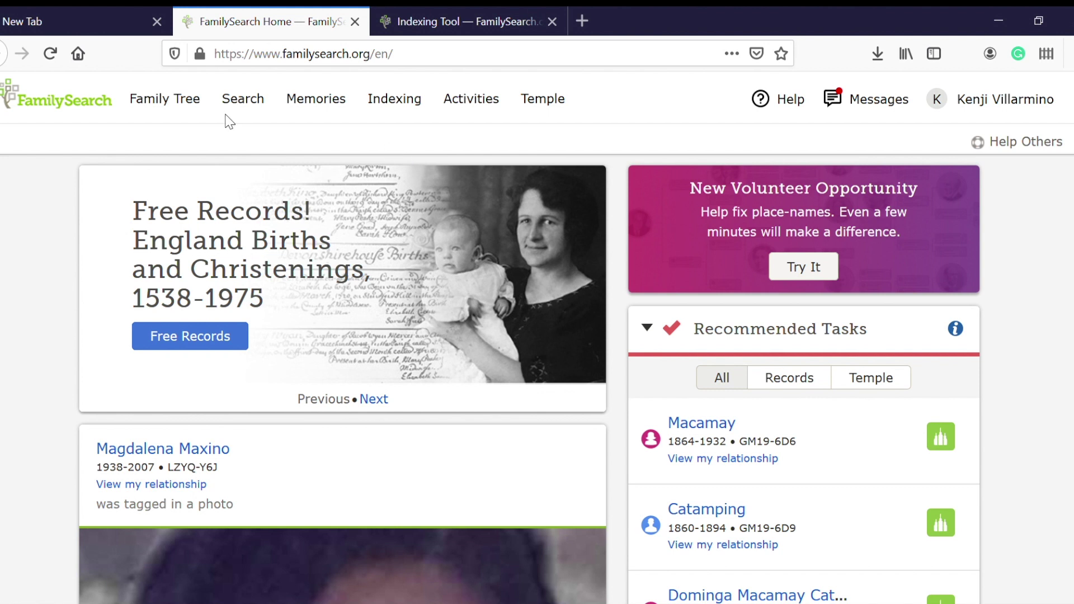
- From the FamilySearch home page, go to Web Indexing and open the Find Batches search
{"action": "left_click", "coordinate": [382, 109]}
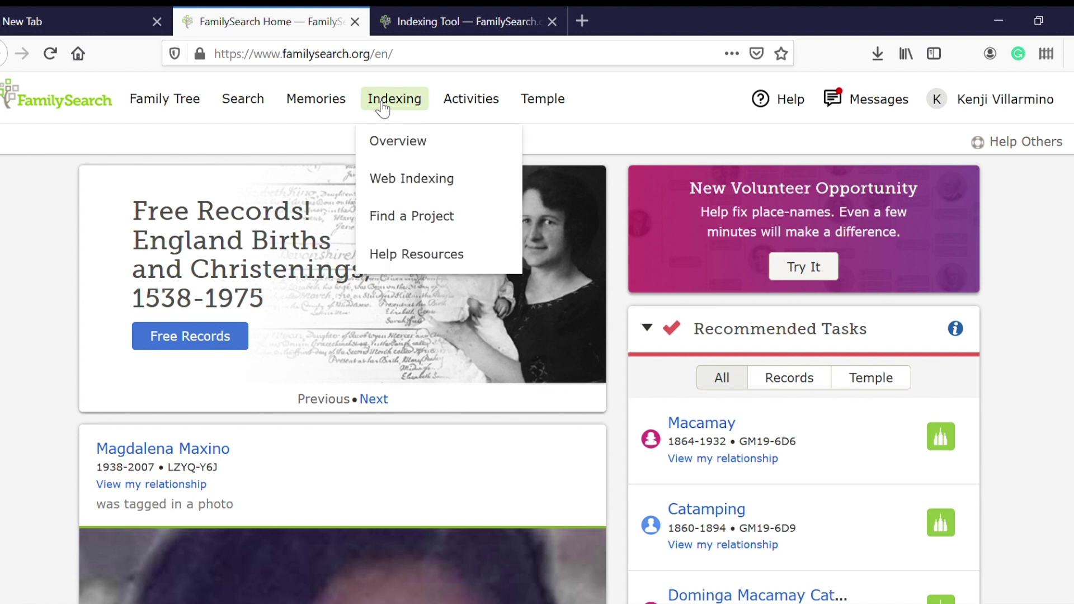
{"action": "left_click", "coordinate": [398, 181]}
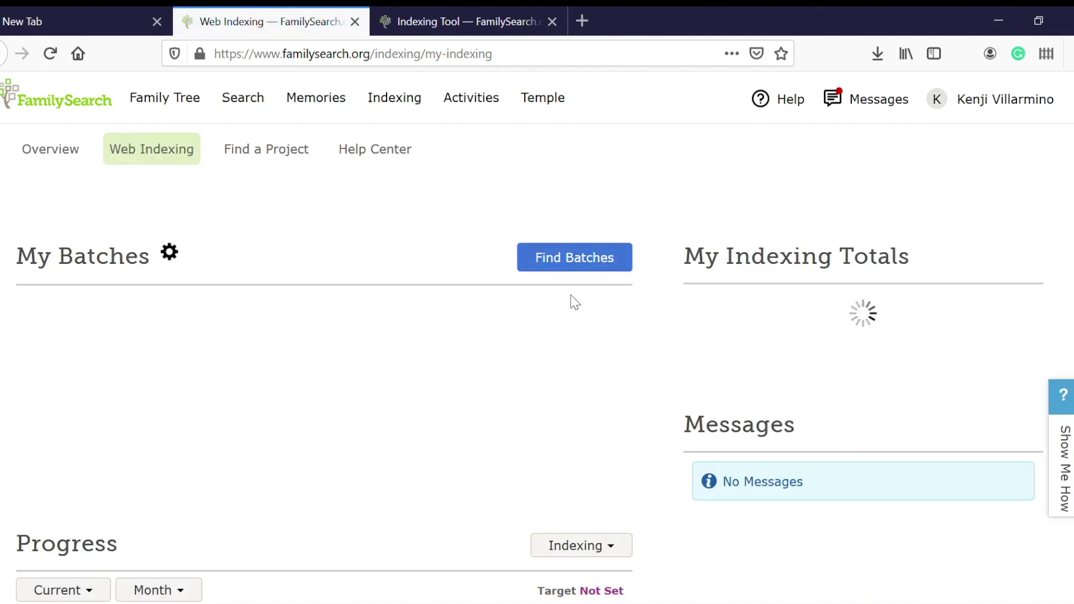
{"action": "left_click", "coordinate": [576, 268]}
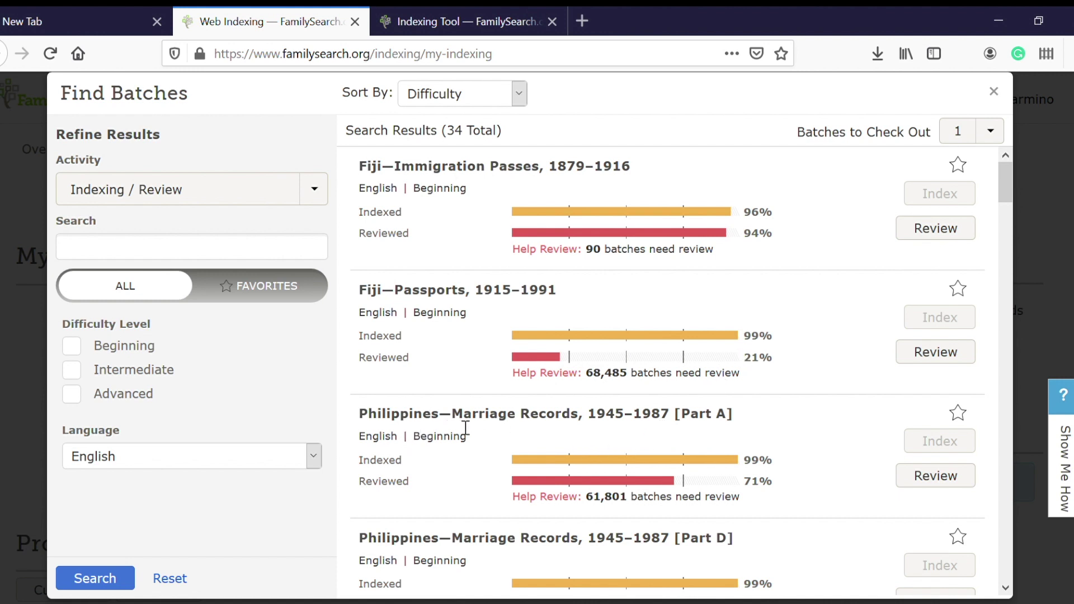
- Check out a Philippines—Marriage Records, 1945–1987 [Part A] batch for review and inspect the marriage contract on image 1
{"action": "left_click", "coordinate": [934, 481]}
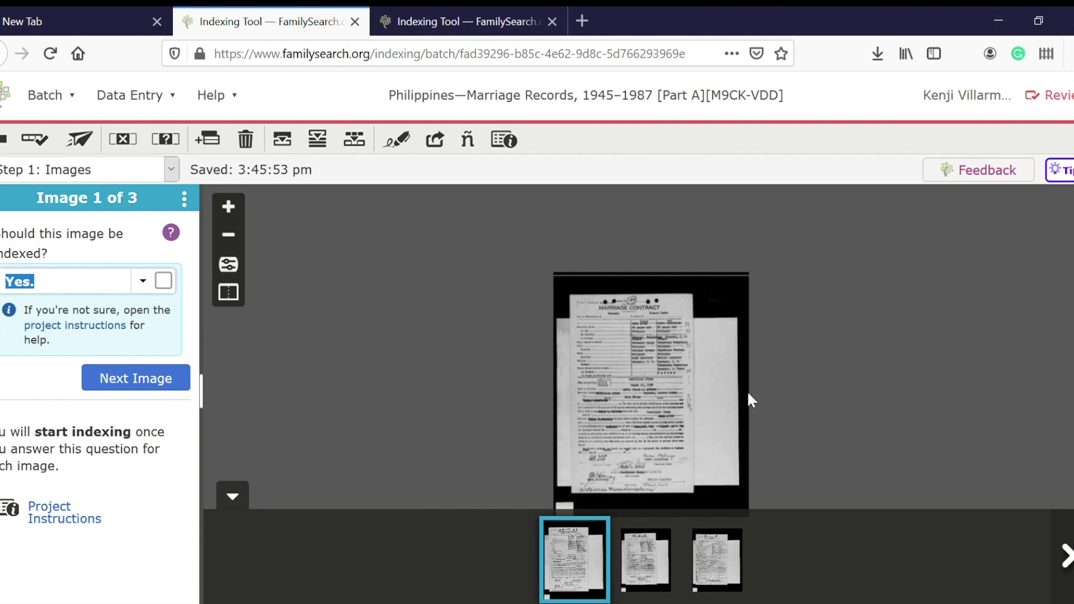
{"action": "left_click", "coordinate": [241, 211]}
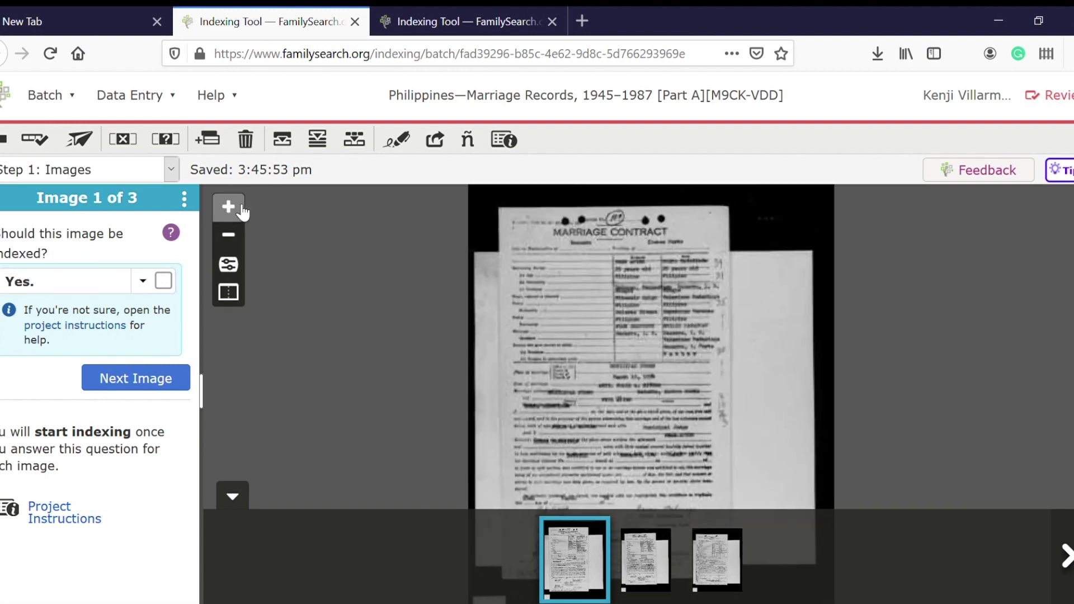
{"action": "left_click", "coordinate": [239, 210]}
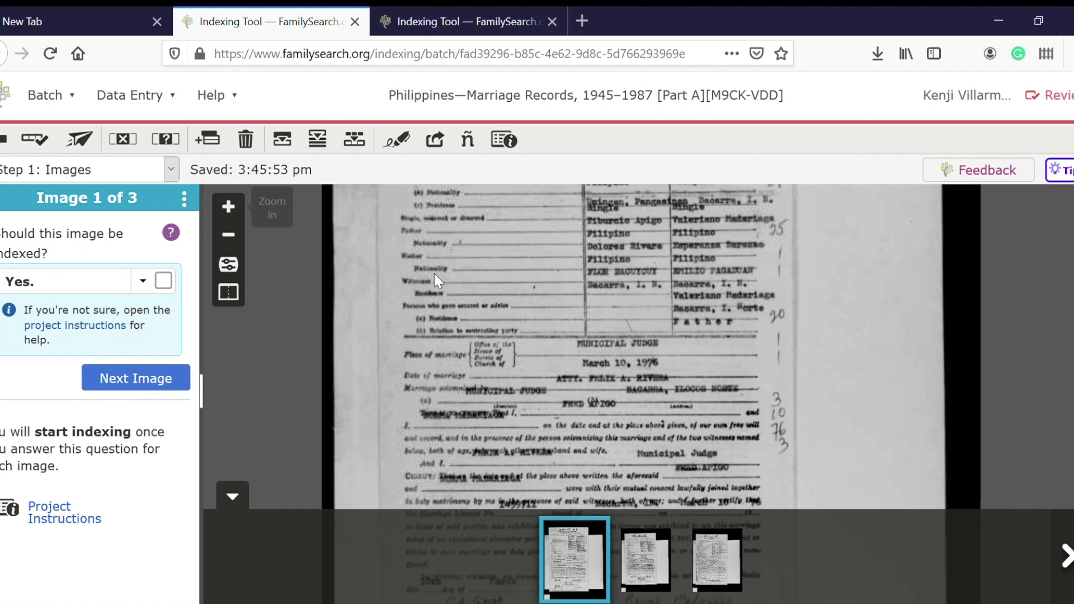
{"action": "left_click_drag", "start_coordinate": [456, 263], "coordinate": [401, 388]}
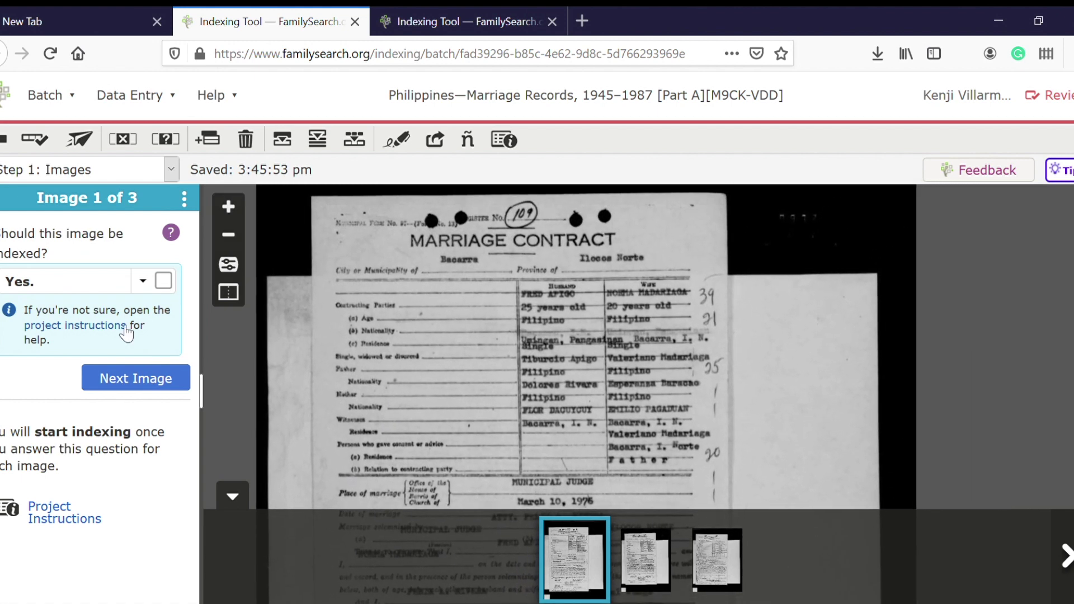
- Verify the answer Yes to whether images 1, 2 and 3 should be indexed, and proceed to the entries
{"action": "left_click", "coordinate": [143, 282]}
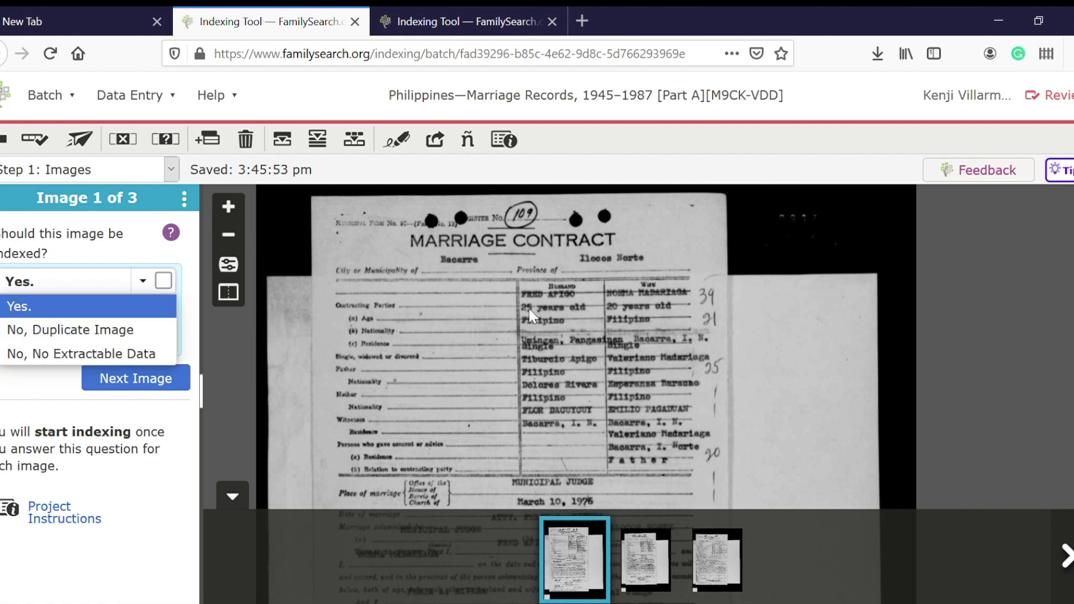
{"action": "left_click", "coordinate": [123, 312]}
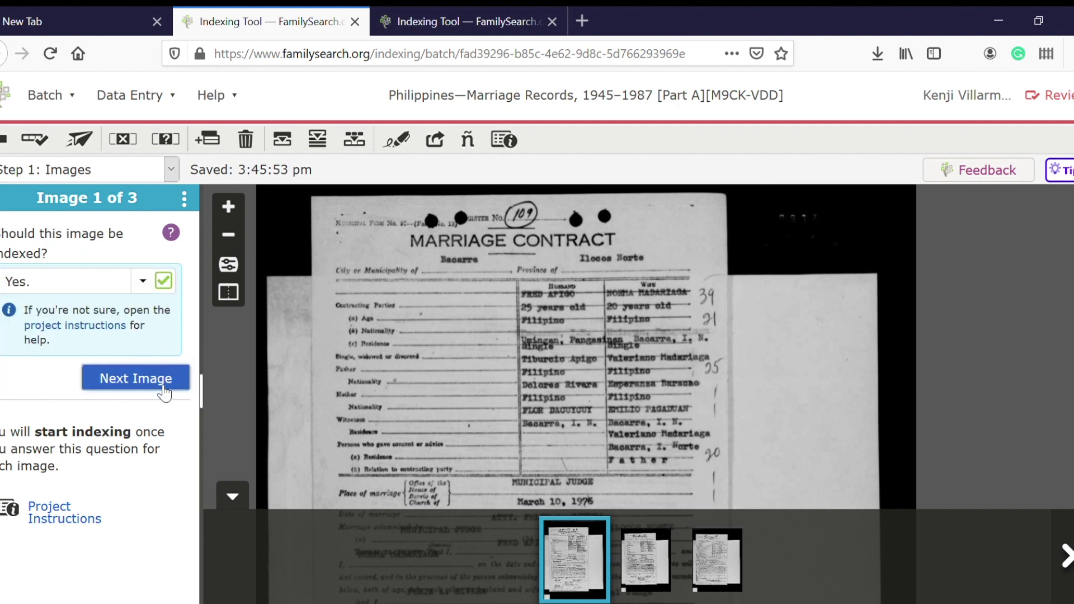
{"action": "left_click", "coordinate": [136, 379]}
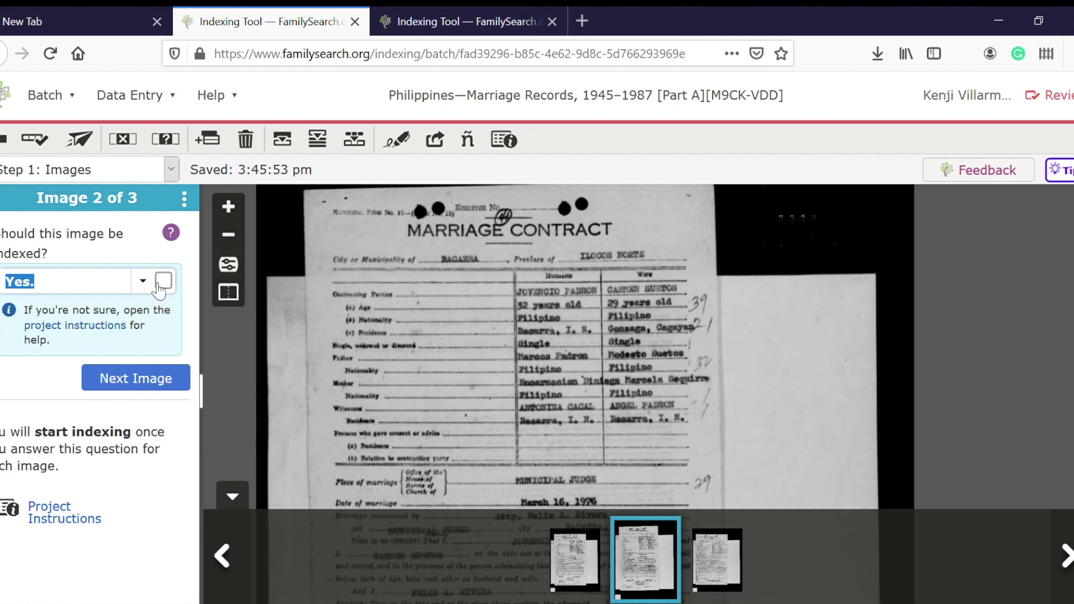
{"action": "key", "text": "Down"}
{"action": "key", "text": "Return"}
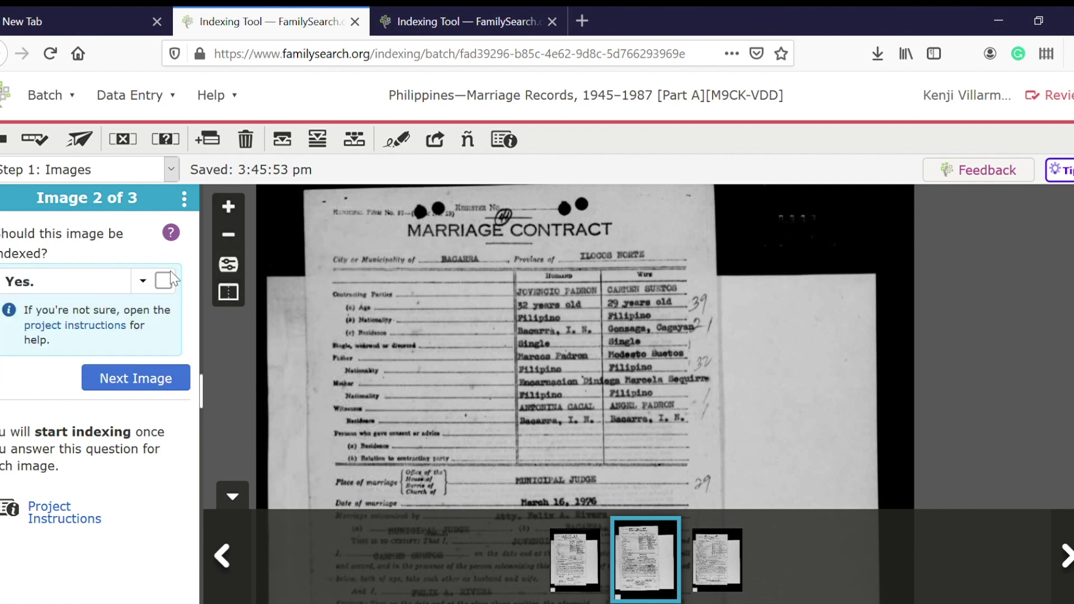
{"action": "left_click", "coordinate": [164, 281]}
{"action": "left_click", "coordinate": [166, 377]}
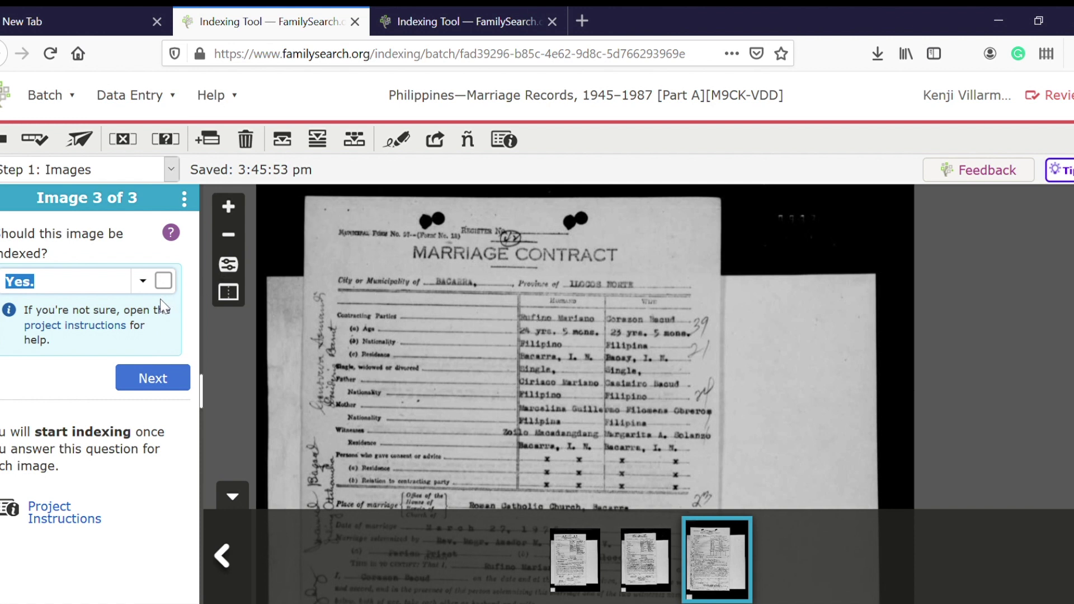
{"action": "left_click", "coordinate": [164, 280]}
{"action": "left_click", "coordinate": [164, 383]}
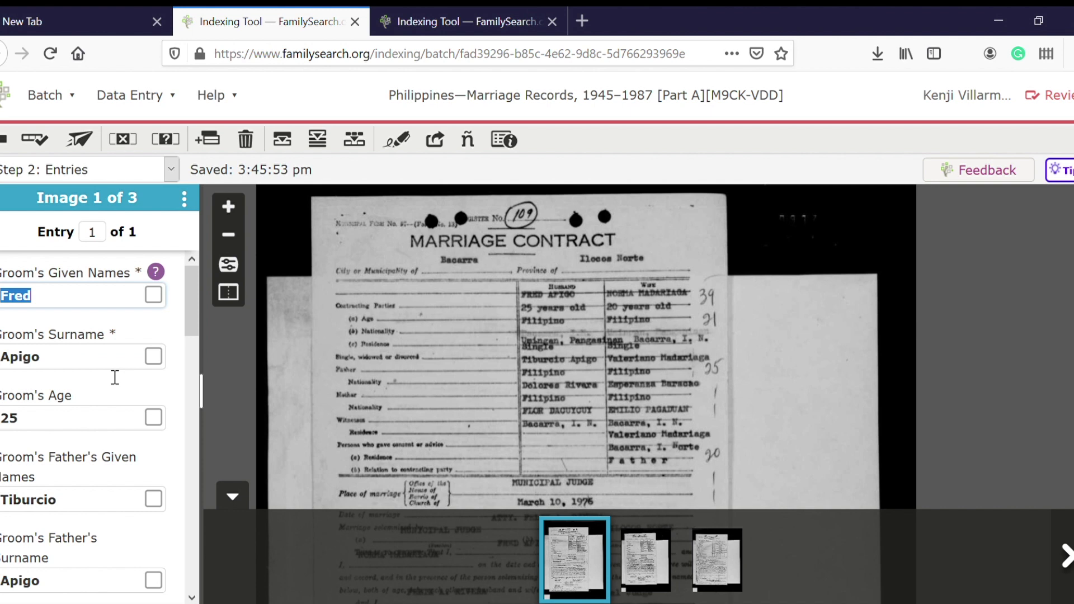
- Compare the groom's details with the Husband column on image 1 and verify his given names, surname and age of 25
{"action": "left_click", "coordinate": [230, 214]}
{"action": "left_click", "coordinate": [230, 214]}
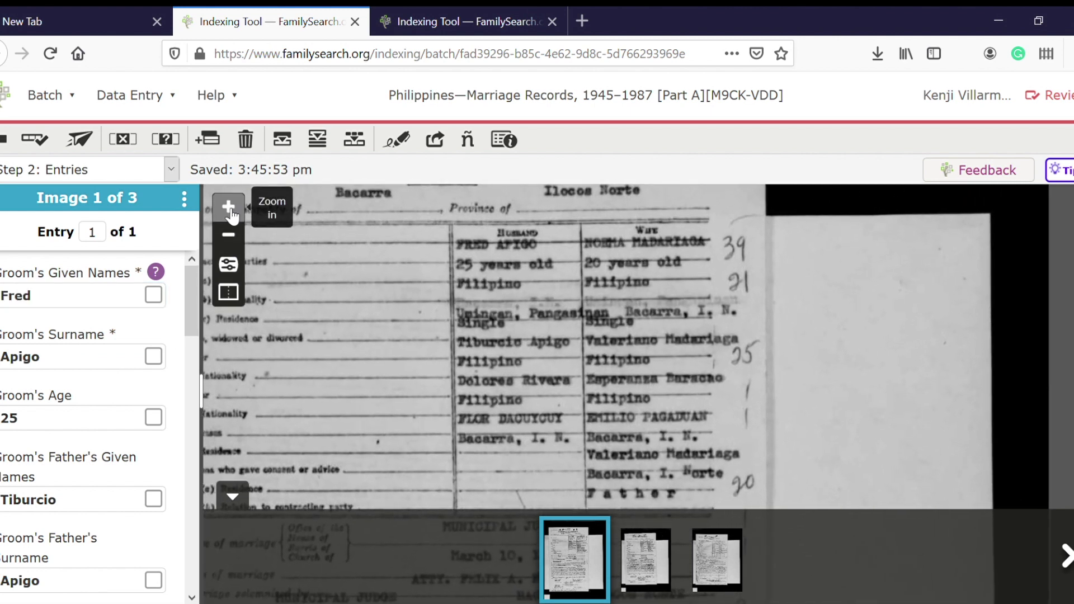
{"action": "left_click", "coordinate": [231, 213]}
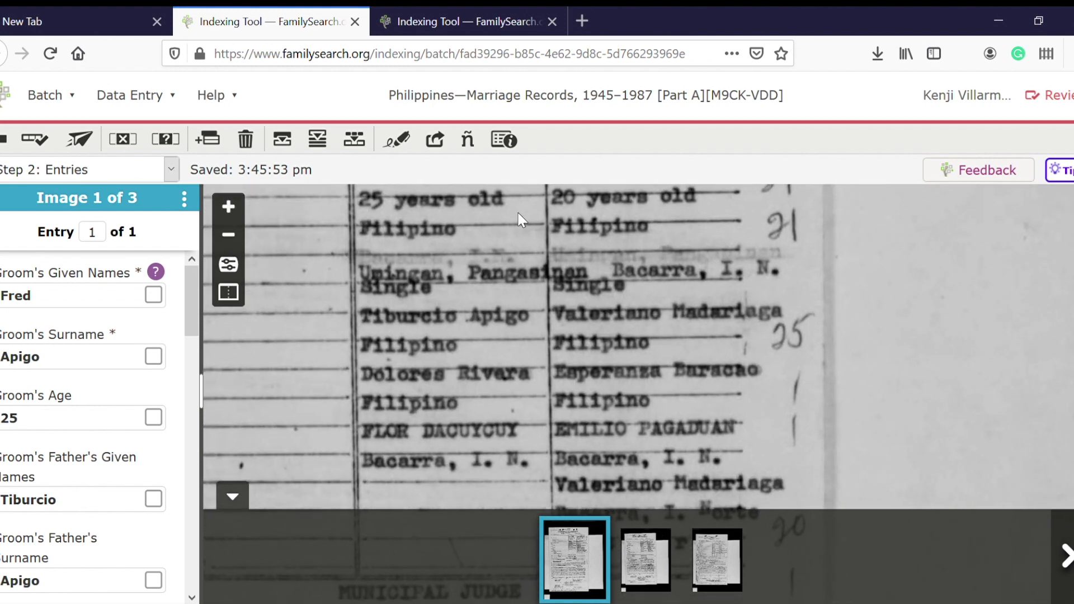
{"action": "left_click_drag", "start_coordinate": [520, 220], "coordinate": [503, 305]}
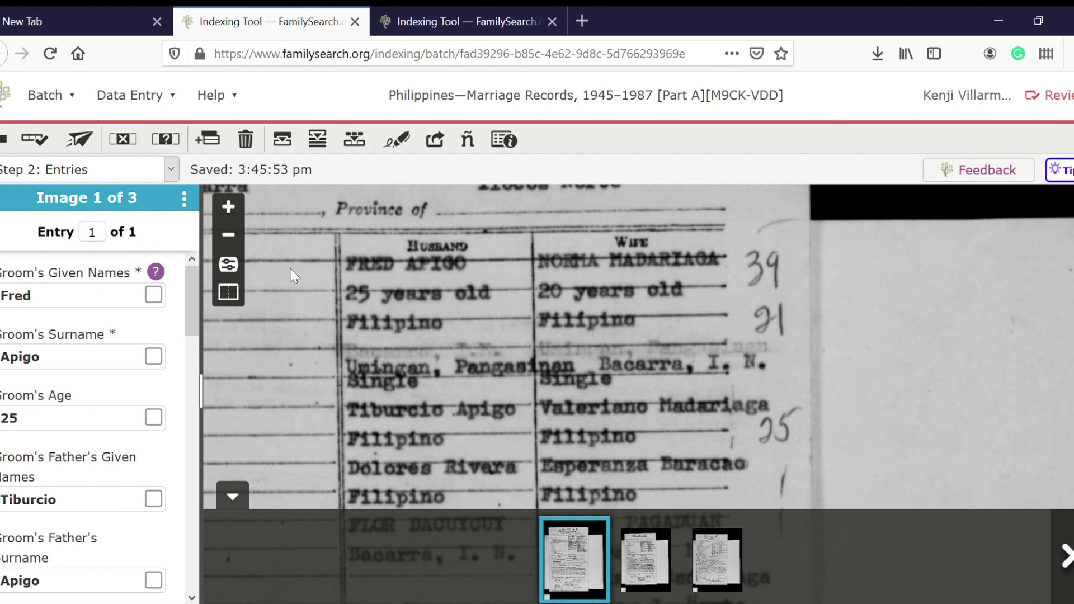
{"action": "left_click", "coordinate": [153, 295]}
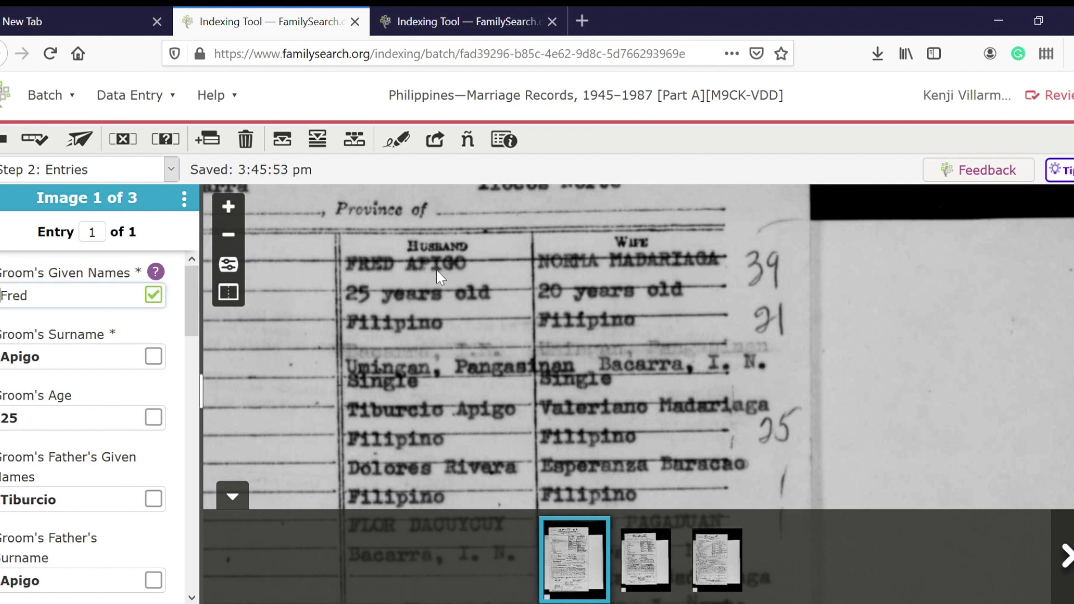
{"action": "left_click", "coordinate": [153, 356]}
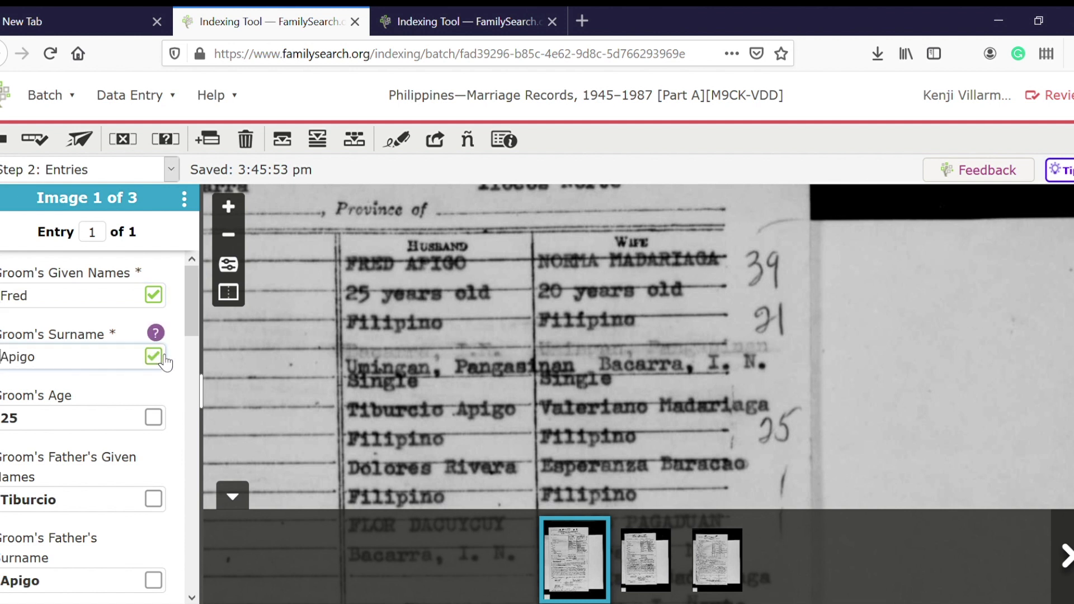
{"action": "left_click", "coordinate": [154, 419]}
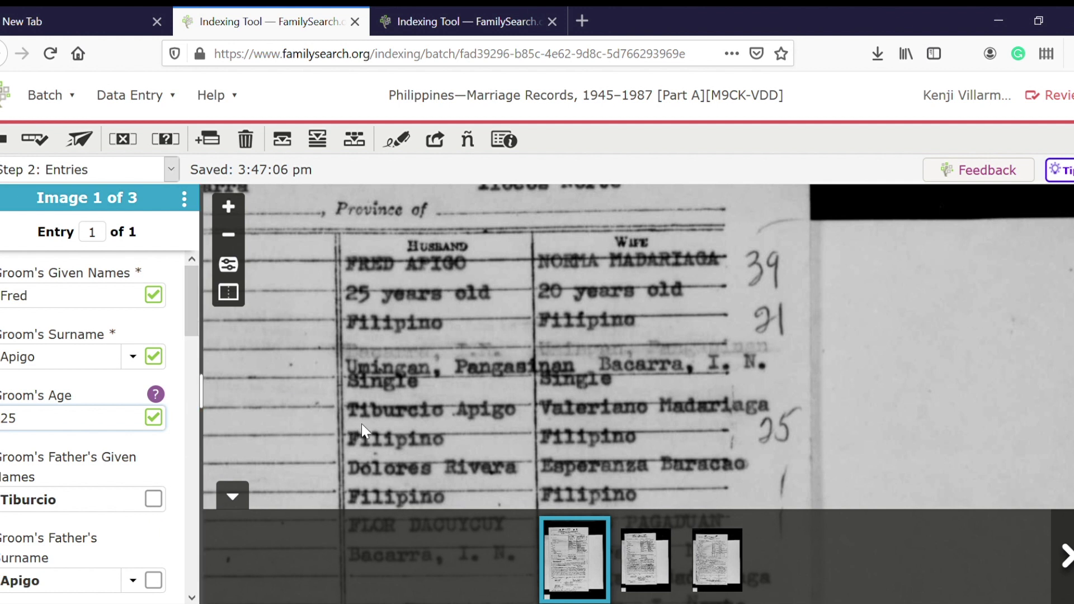
- Verify the given names and surnames of the groom's father and mother against the Husband column
{"action": "left_click", "coordinate": [153, 499]}
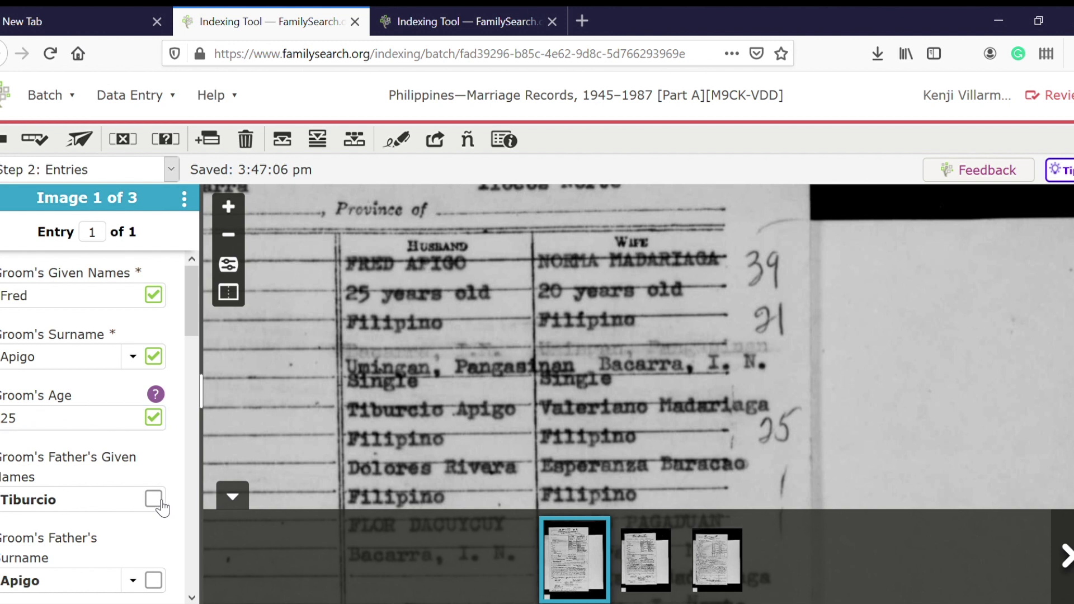
{"action": "left_click", "coordinate": [153, 580]}
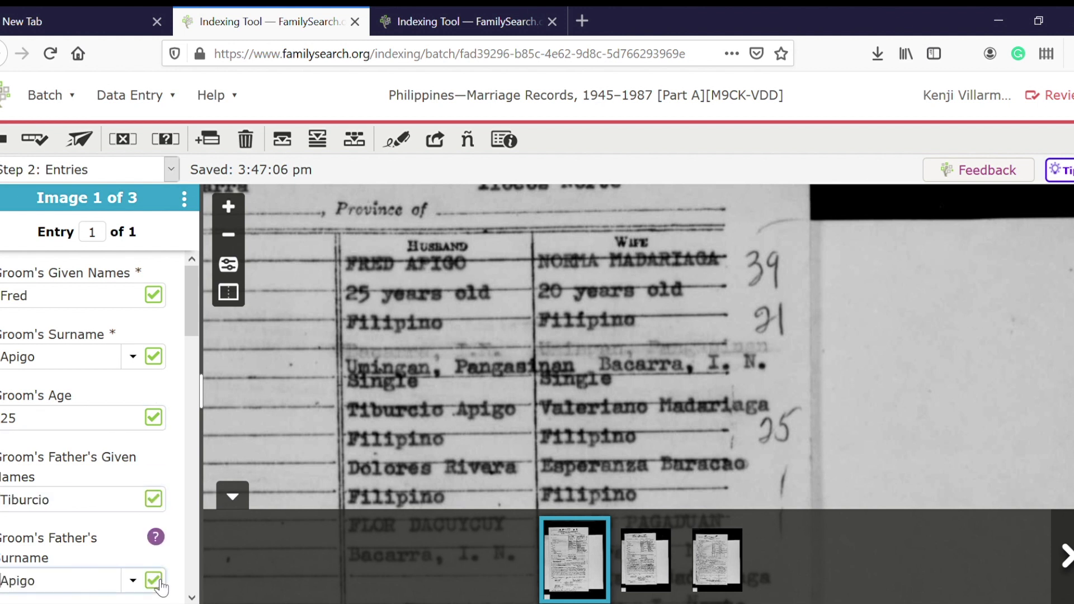
{"action": "scroll", "coordinate": [186, 322], "scroll_direction": "down", "scroll_amount": 5}
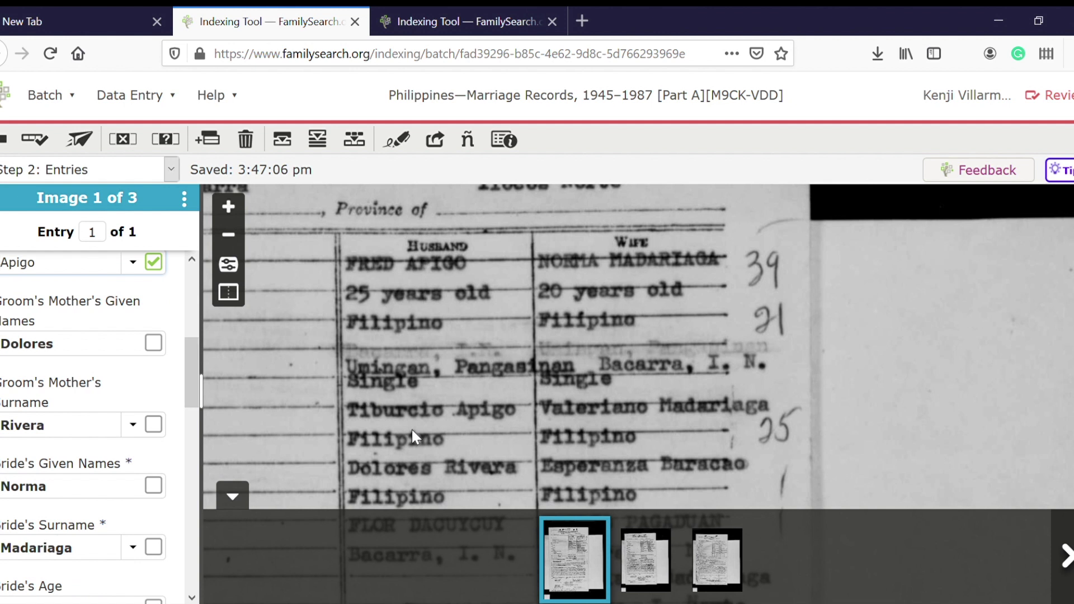
{"action": "left_click", "coordinate": [154, 343]}
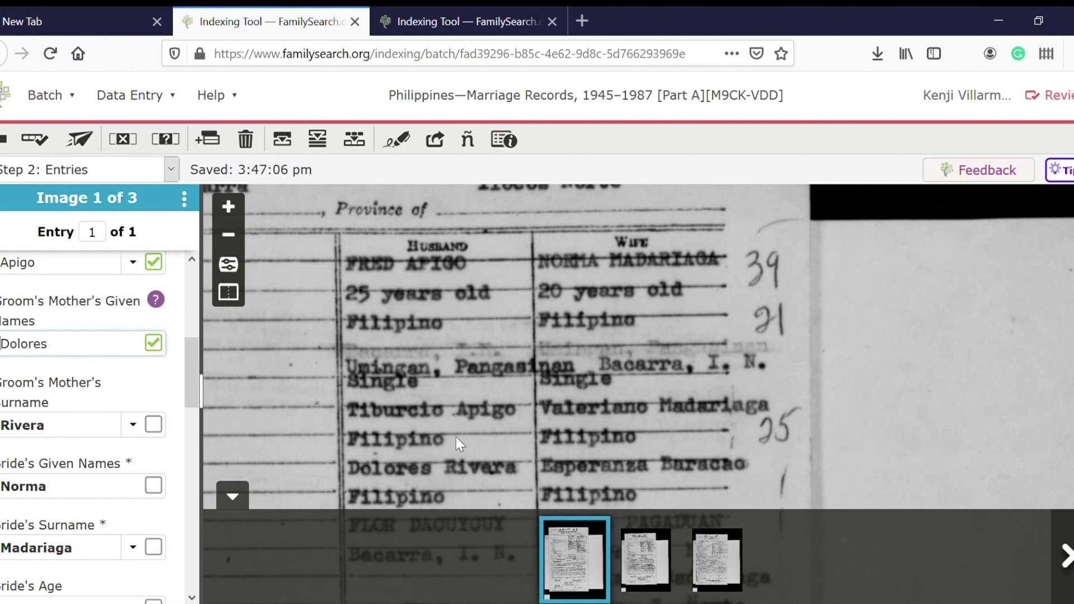
{"action": "left_click", "coordinate": [154, 425]}
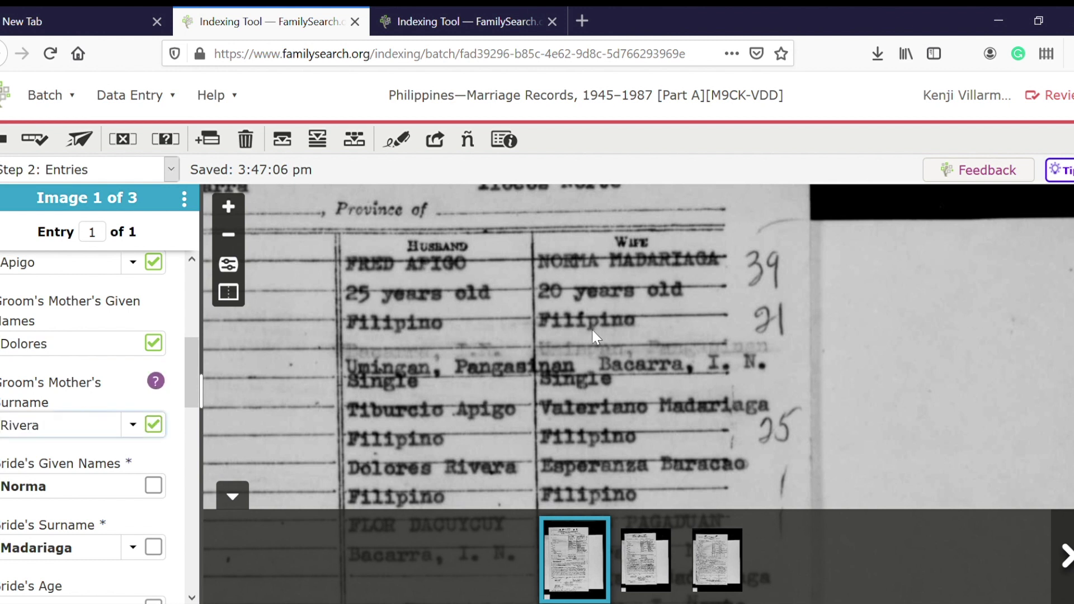
- Verify the bride's given names, surname and age of 20 against the Wife column of the marriage contract
{"action": "left_click", "coordinate": [154, 487]}
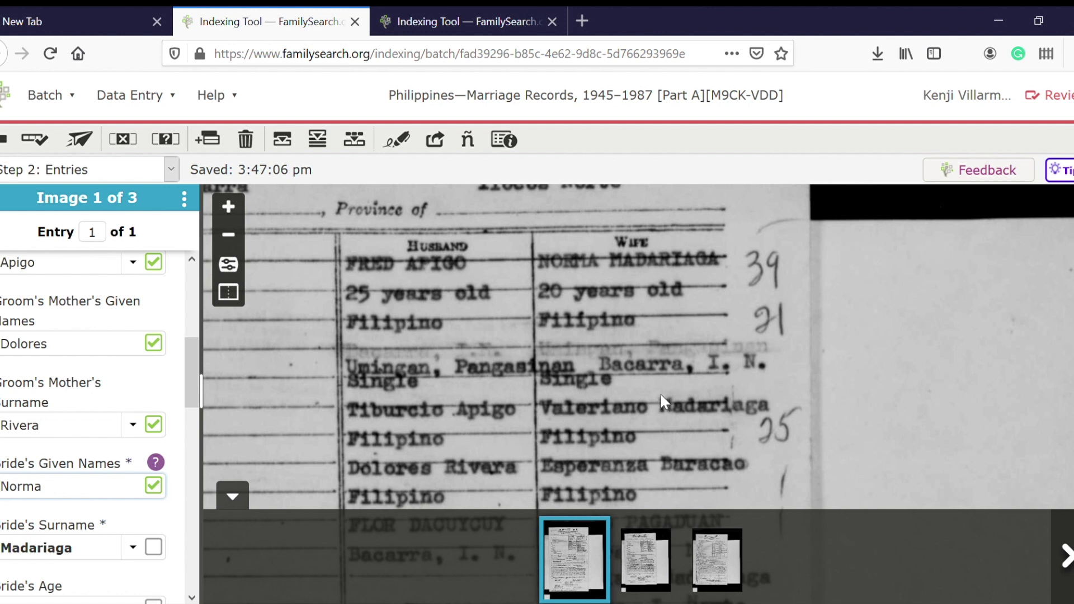
{"action": "left_click_drag", "start_coordinate": [647, 394], "coordinate": [568, 398]}
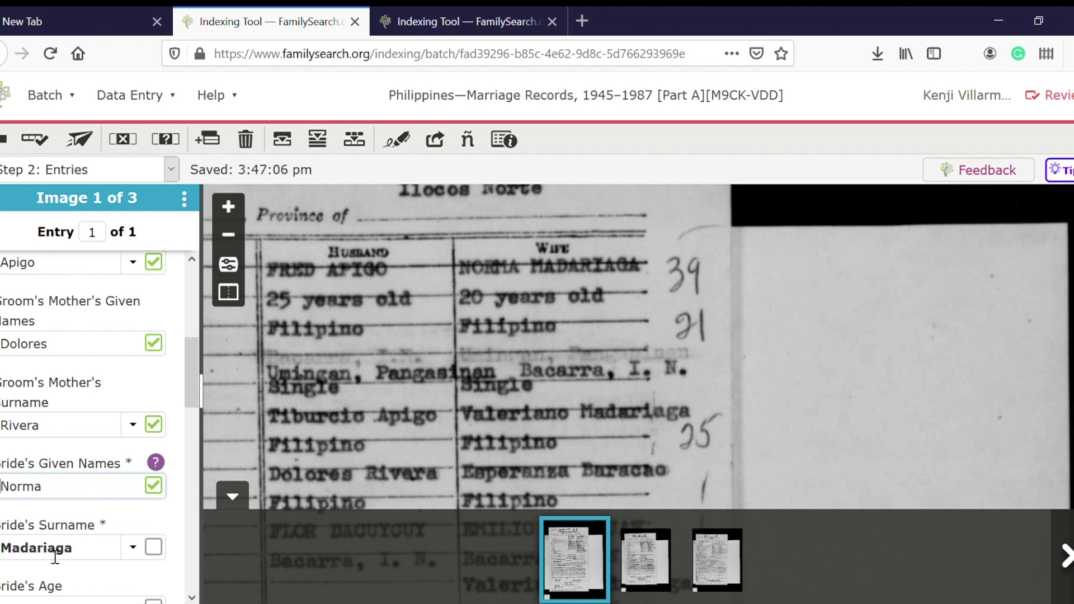
{"action": "left_click", "coordinate": [154, 547]}
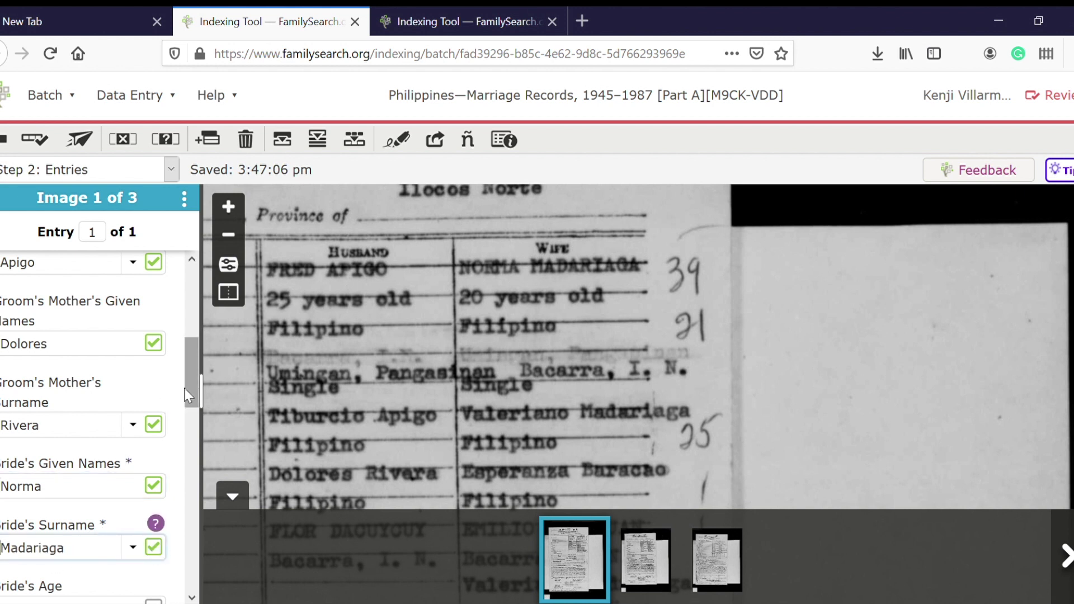
{"action": "left_click_drag", "start_coordinate": [193, 397], "coordinate": [184, 443]}
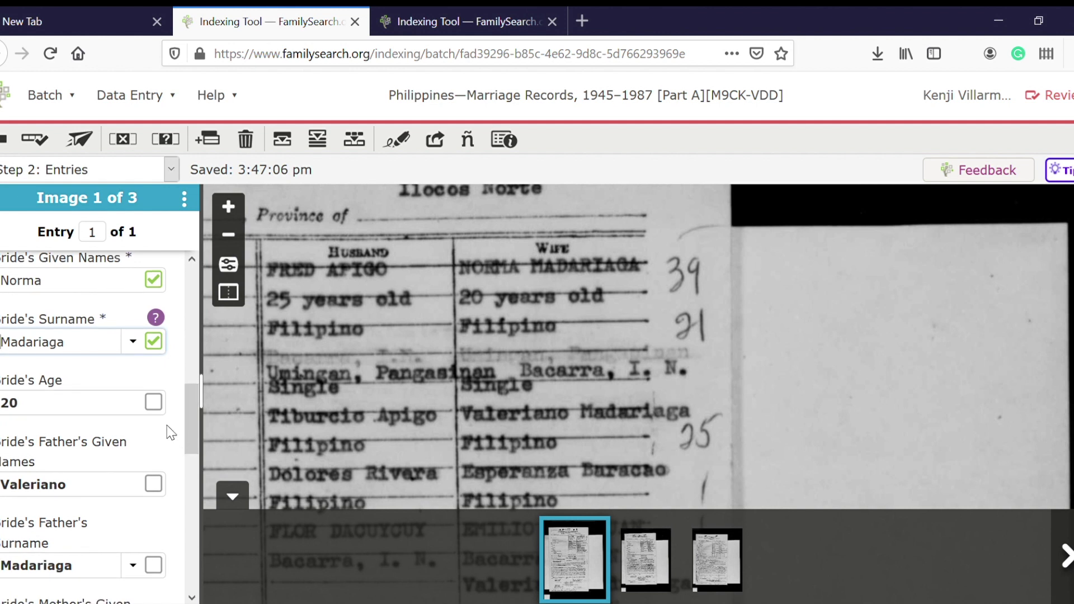
{"action": "left_click", "coordinate": [155, 404]}
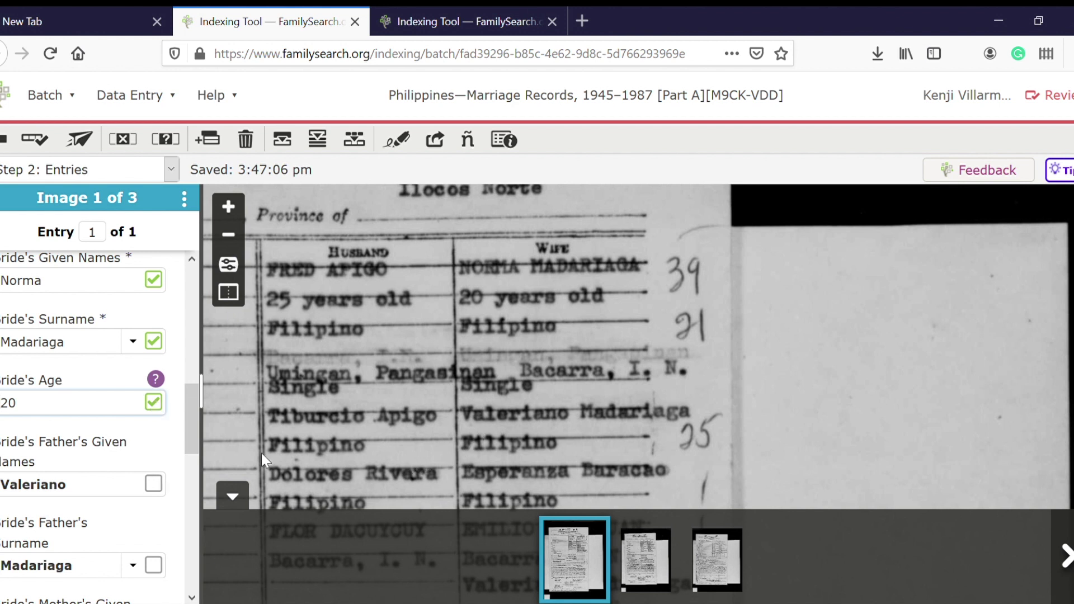
- Verify the given names and surnames of the bride's father and mother against the Wife column
{"action": "left_click", "coordinate": [154, 484]}
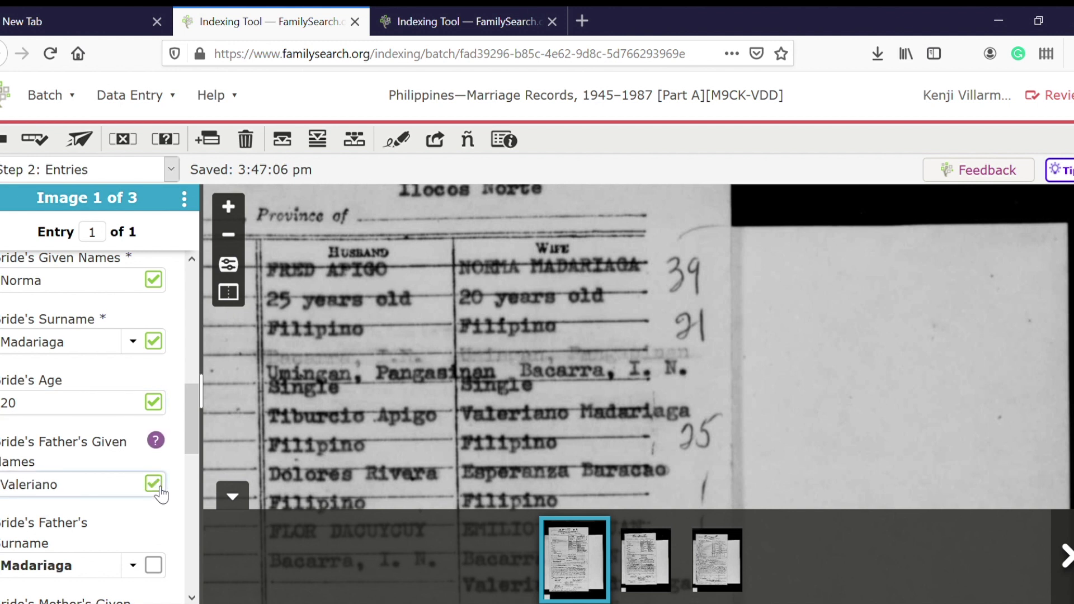
{"action": "left_click", "coordinate": [154, 565]}
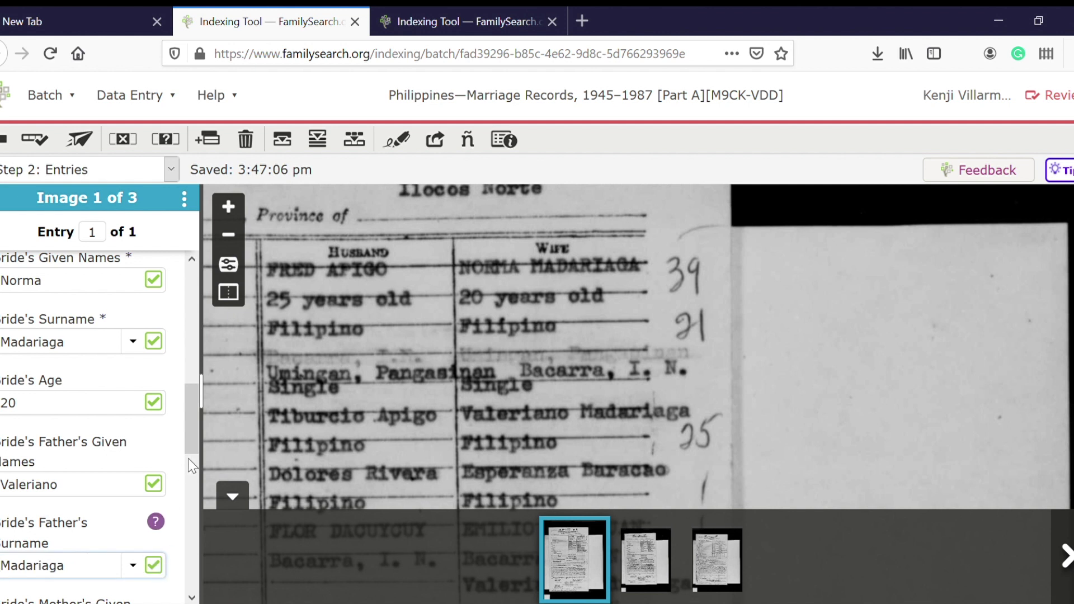
{"action": "left_click_drag", "start_coordinate": [194, 438], "coordinate": [201, 495]}
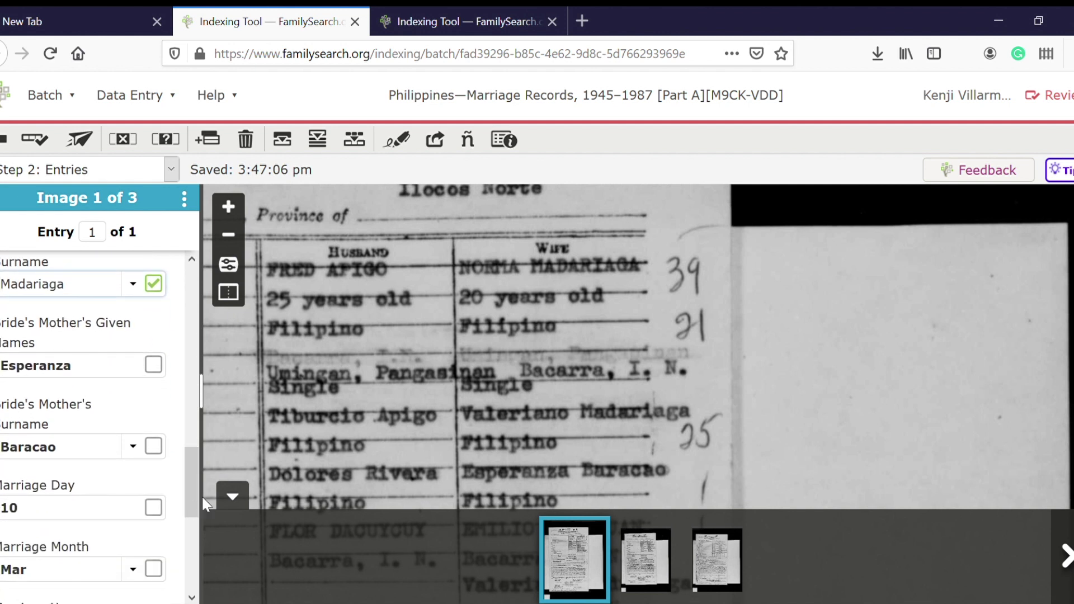
{"action": "scroll", "coordinate": [461, 469], "scroll_direction": "down", "scroll_amount": 5}
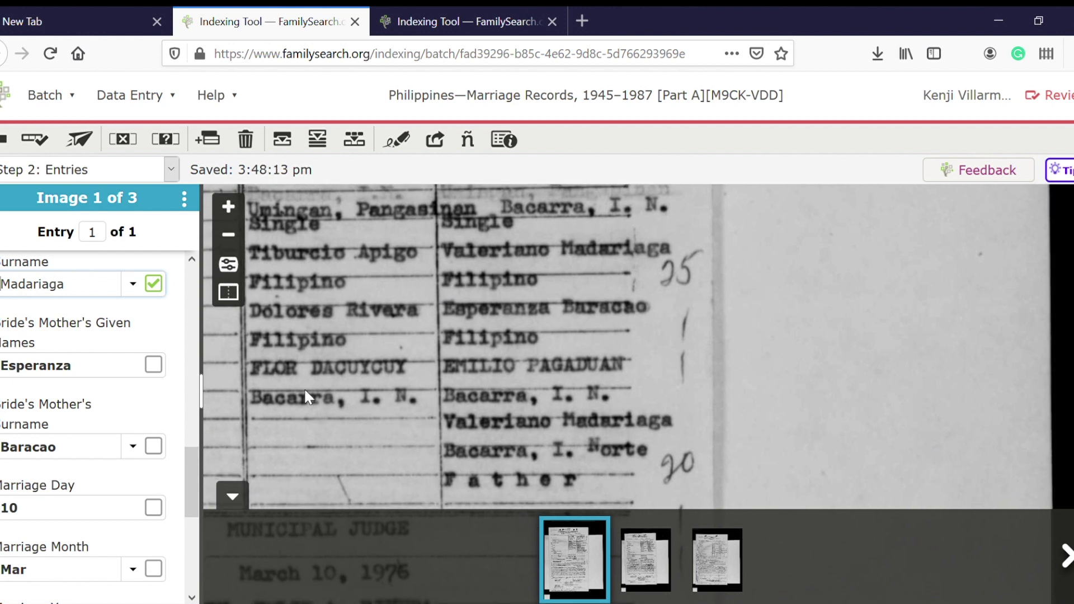
{"action": "left_click", "coordinate": [154, 365]}
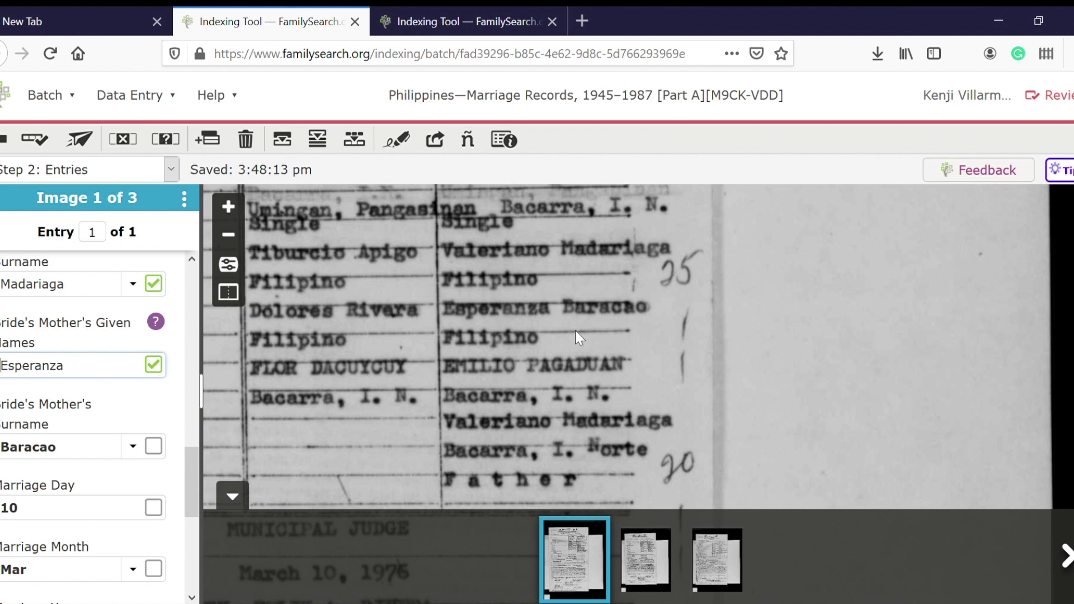
{"action": "left_click", "coordinate": [159, 449]}
- Verify marriage day 10, month Mar, marriage year 1976 and registration year 1976 against the dates on the marriage contract
{"action": "left_click_drag", "start_coordinate": [295, 463], "coordinate": [507, 145]}
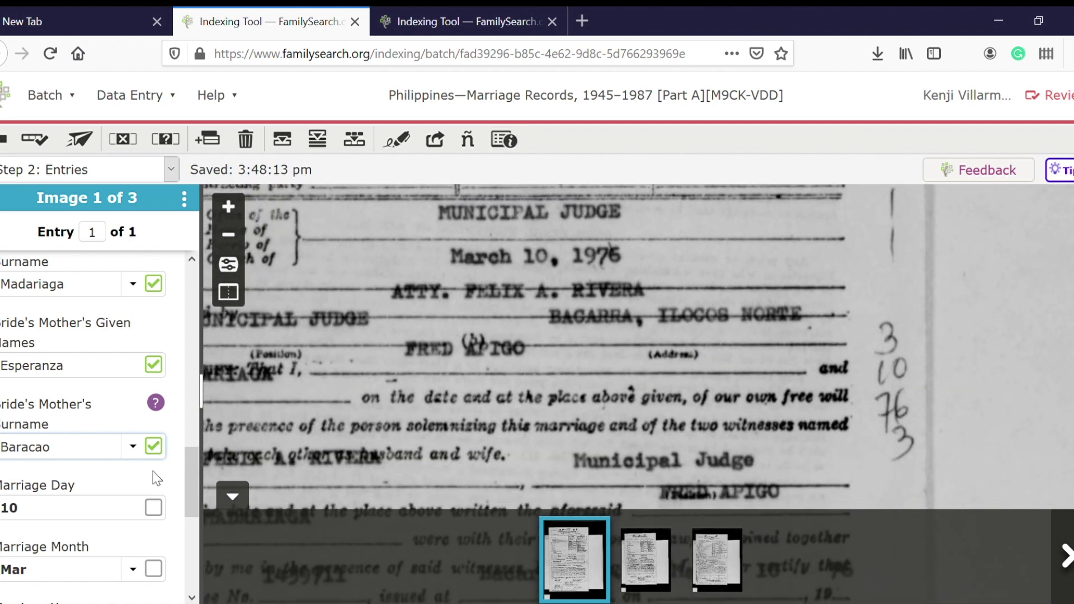
{"action": "left_click", "coordinate": [158, 511]}
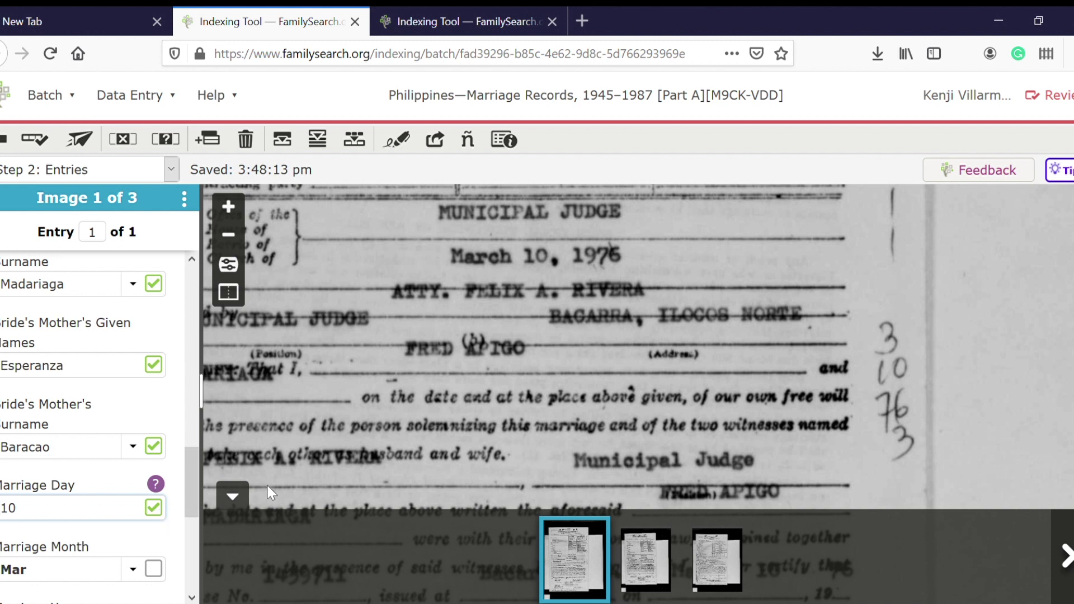
{"action": "left_click", "coordinate": [155, 571]}
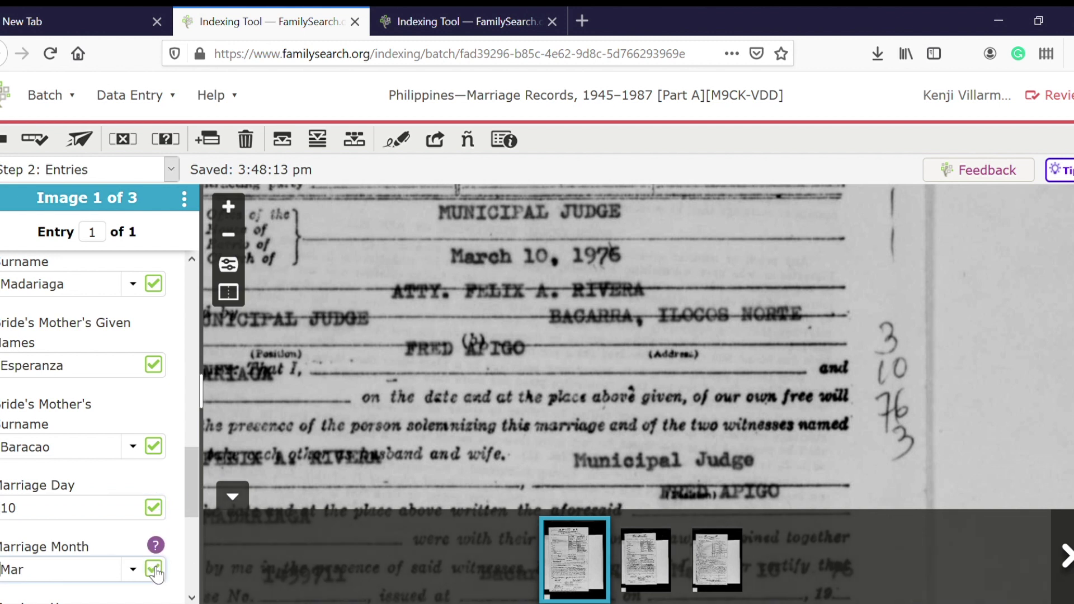
{"action": "left_click_drag", "start_coordinate": [192, 498], "coordinate": [194, 536]}
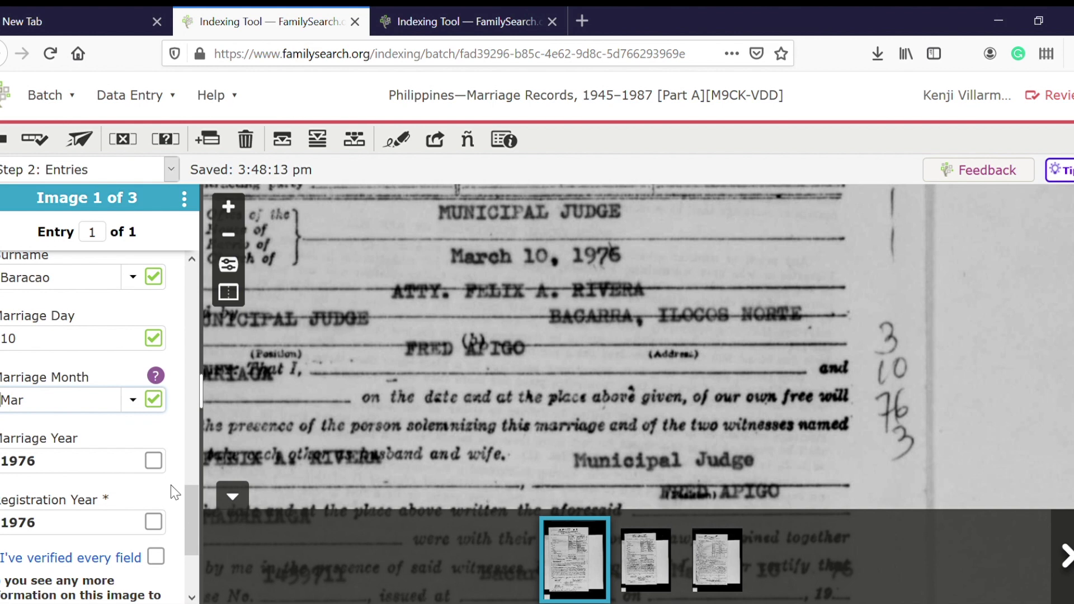
{"action": "left_click", "coordinate": [155, 461]}
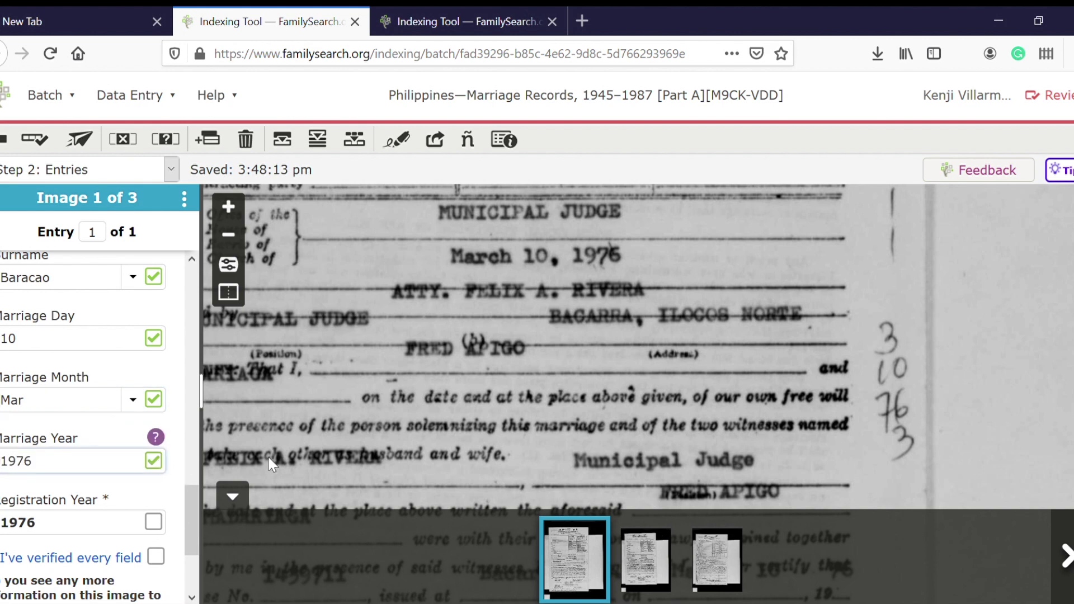
{"action": "scroll", "coordinate": [343, 475], "scroll_direction": "down", "scroll_amount": 7}
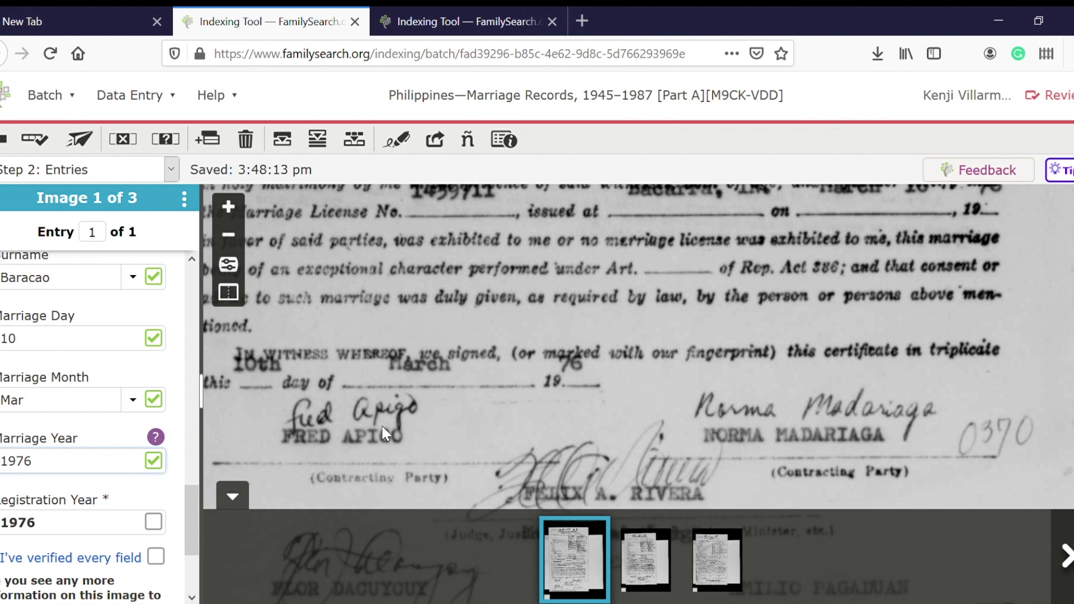
{"action": "left_click", "coordinate": [154, 522]}
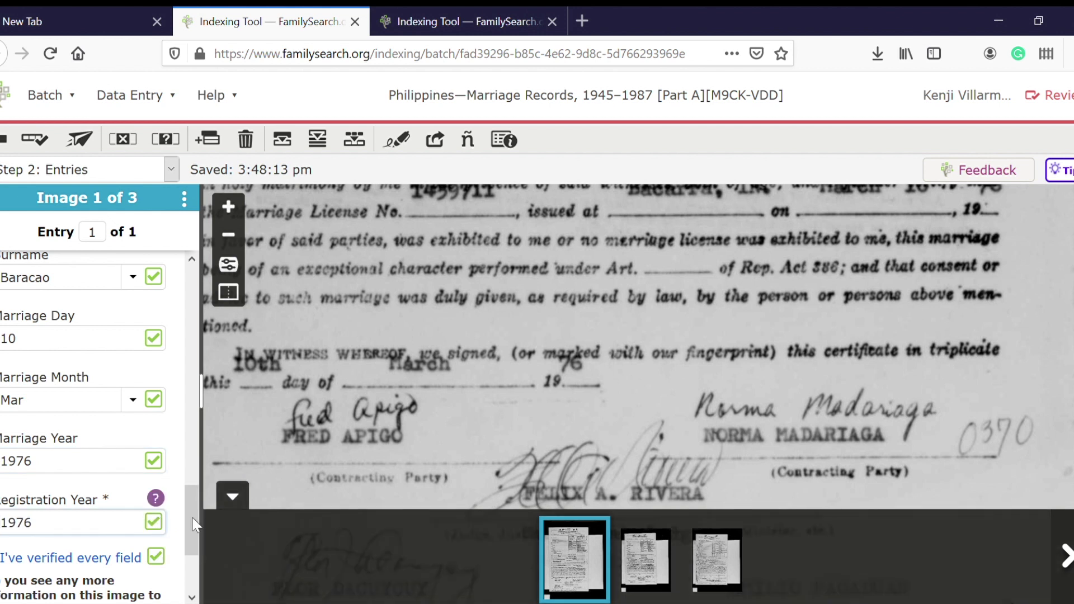
- Finish image 1 without creating another entry and go to image 2, showing the Husband and Wife columns of its contract
{"action": "left_click_drag", "start_coordinate": [190, 516], "coordinate": [191, 566]}
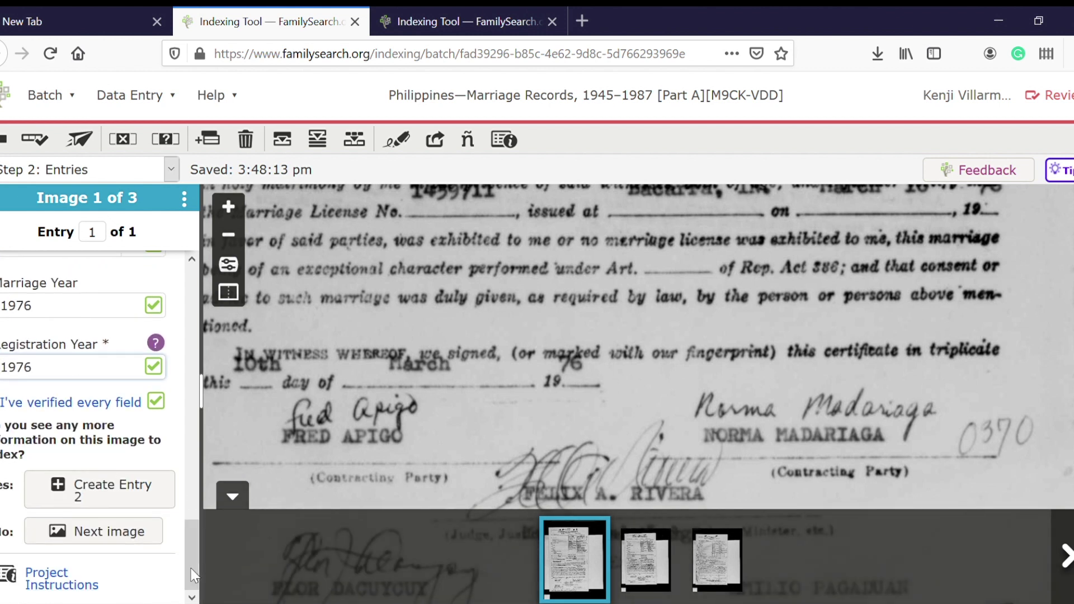
{"action": "left_click", "coordinate": [130, 536]}
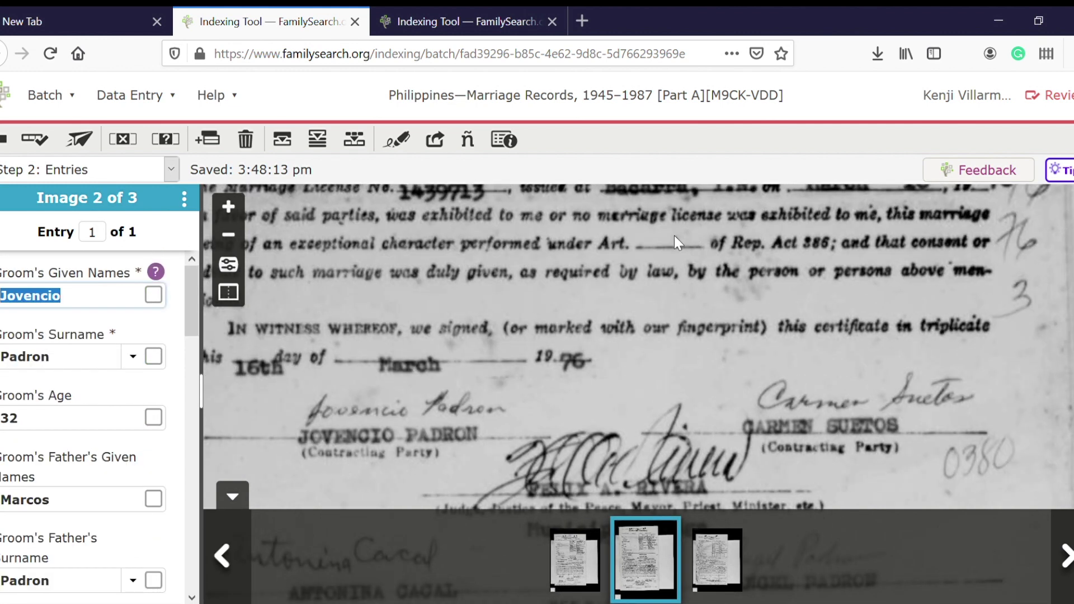
{"action": "left_click_drag", "start_coordinate": [674, 237], "coordinate": [671, 371]}
{"action": "mouse_move", "coordinate": [667, 197]}
{"action": "left_mouse_down"}
{"action": "mouse_move", "coordinate": [672, 480]}
{"action": "mouse_move", "coordinate": [666, 273]}
{"action": "left_mouse_up"}
{"action": "mouse_move", "coordinate": [678, 220]}
{"action": "left_mouse_down"}
{"action": "mouse_move", "coordinate": [675, 391]}
{"action": "mouse_move", "coordinate": [602, 348]}
{"action": "left_mouse_up"}
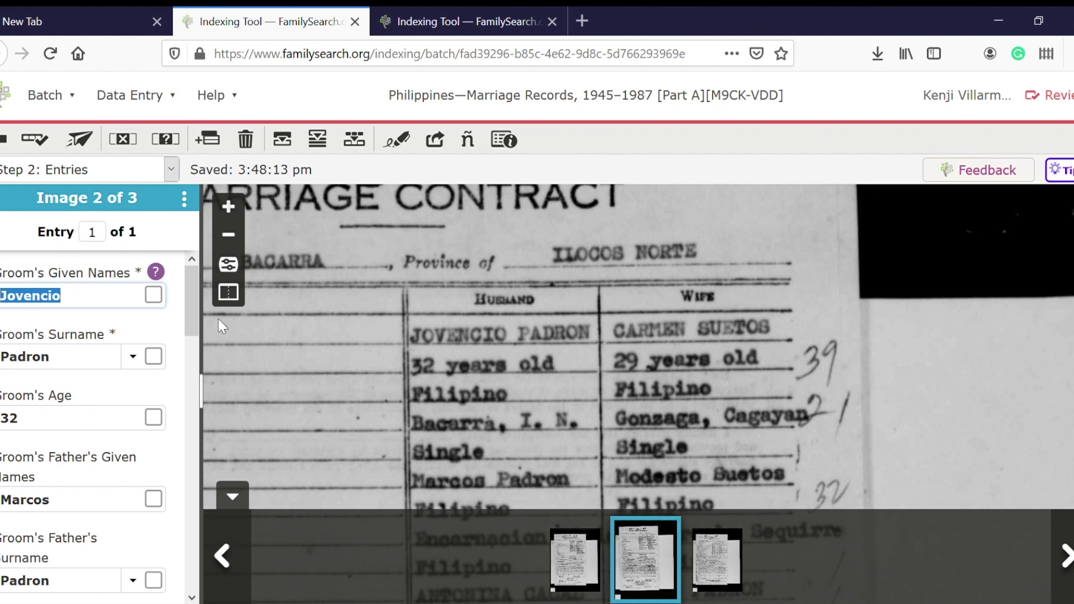
- Replace the first "o" with "u" in the groom's given name on image 2, and decline reverting to the original text
{"action": "left_click", "coordinate": [130, 300]}
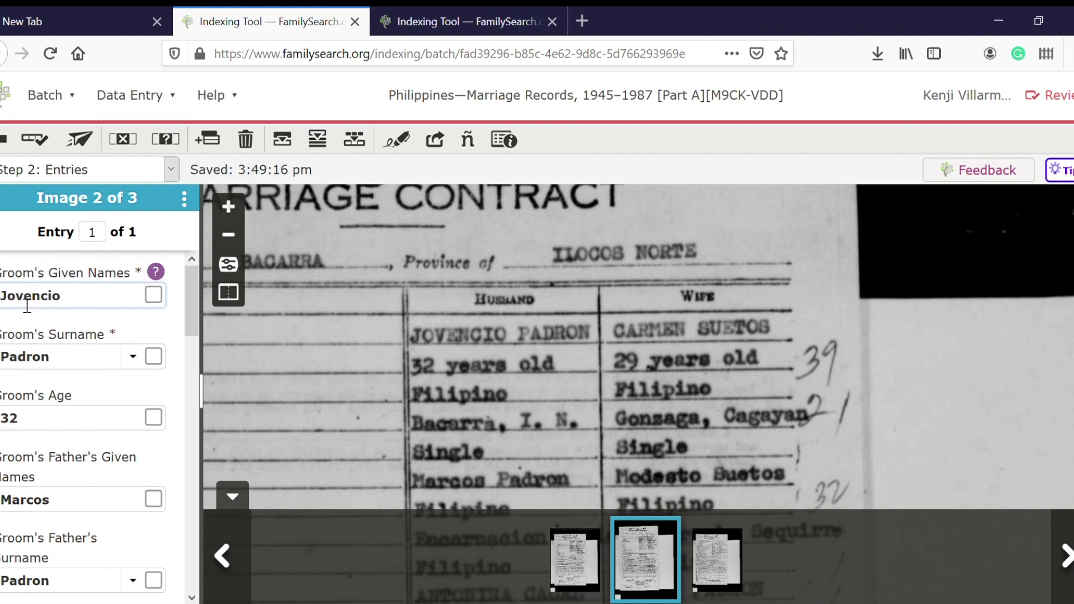
{"action": "key", "text": "BackSpace"}
{"action": "type", "text": "u"}
{"action": "left_click", "coordinate": [160, 302]}
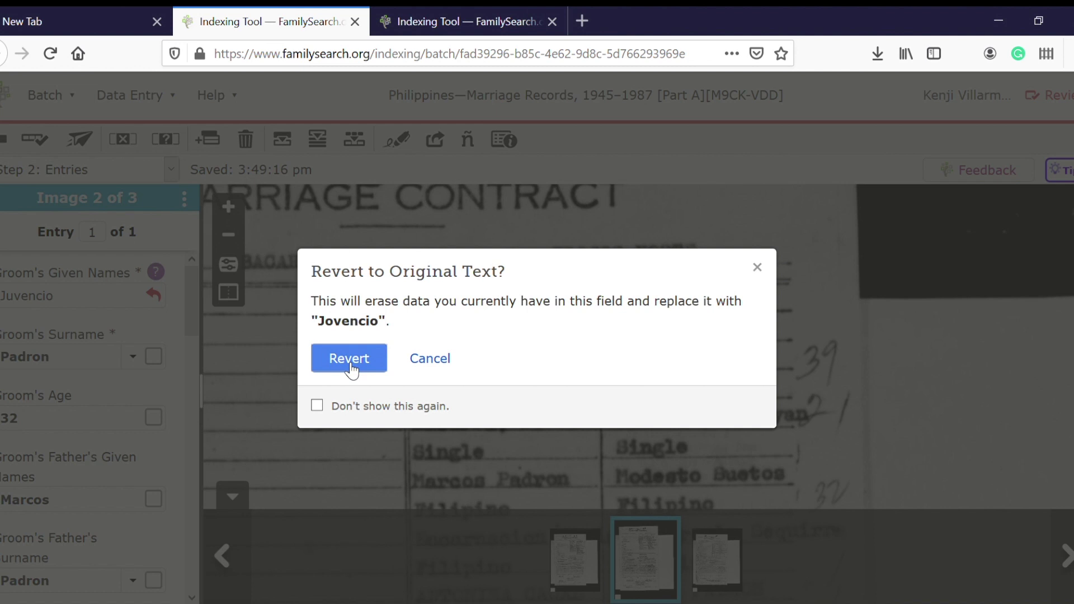
{"action": "left_click", "coordinate": [438, 358]}
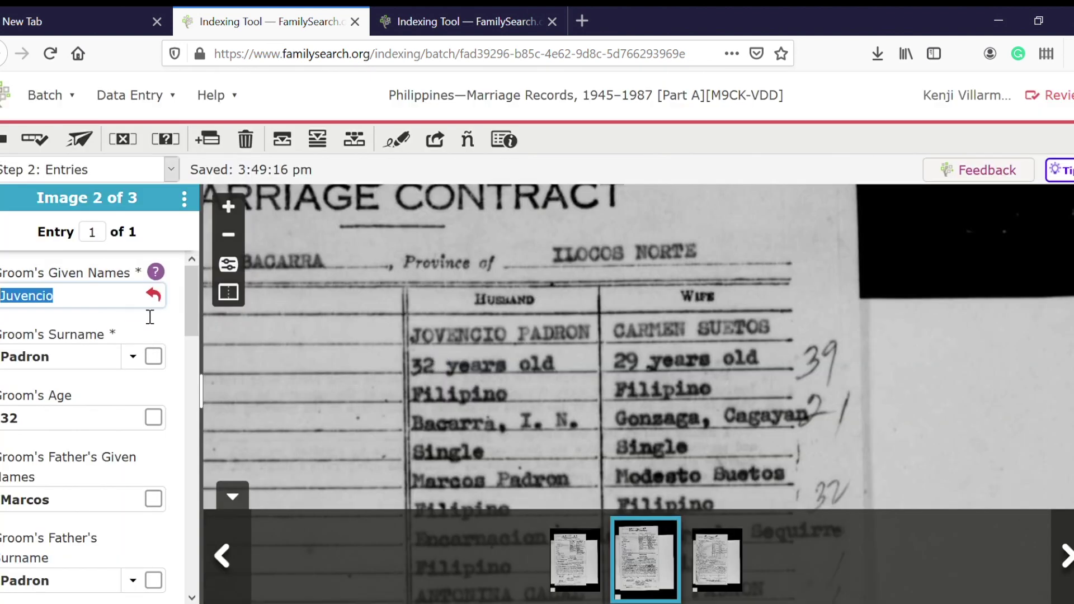